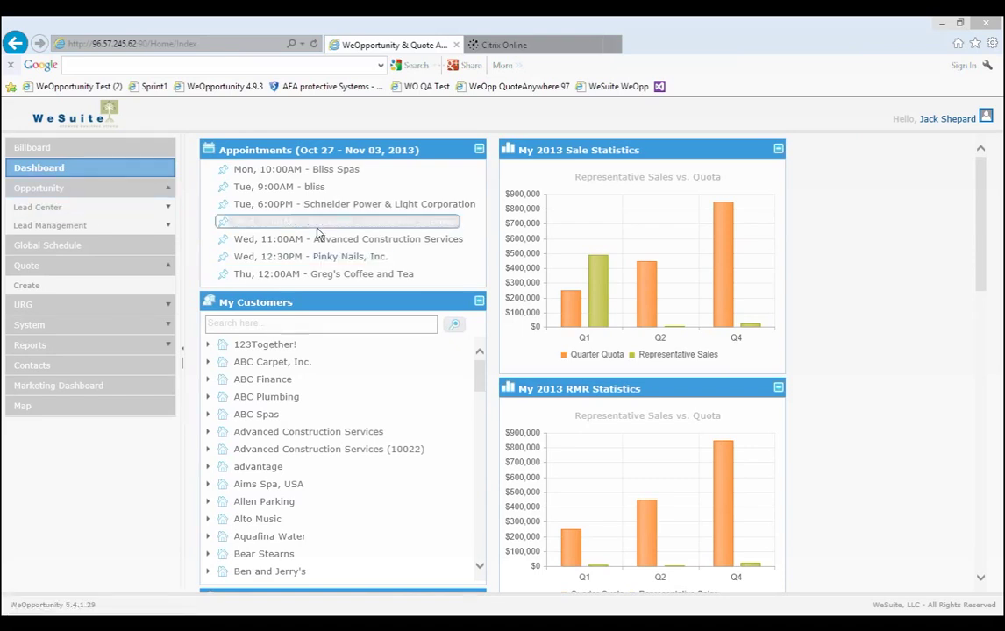
Minimize My Customers, My Tasks, Untouched Leads, My Opportunities and the 2013 sale and RMR charts.
left_click(479, 301)
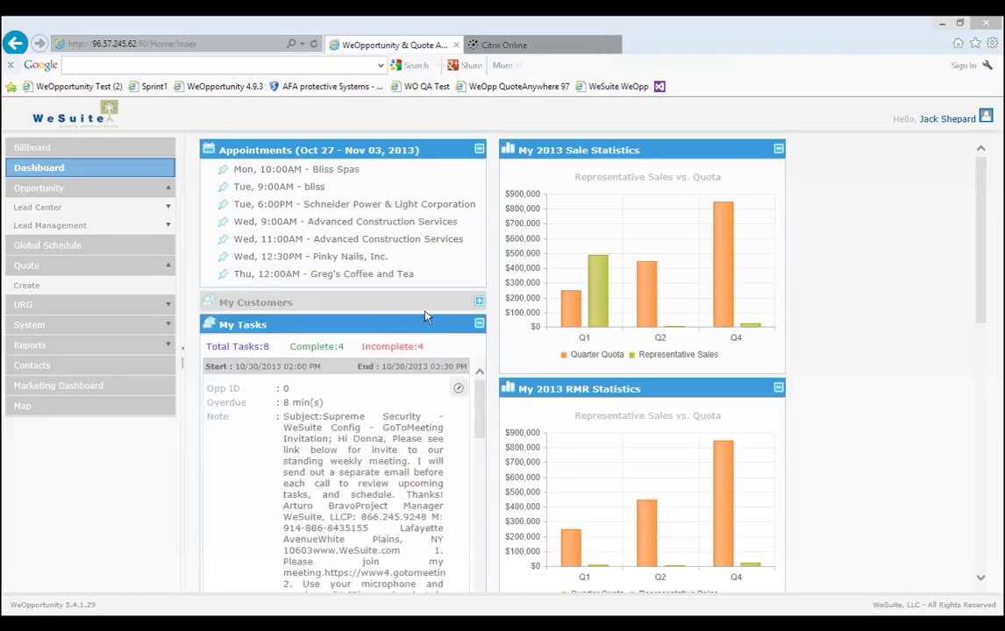
left_click(480, 325)
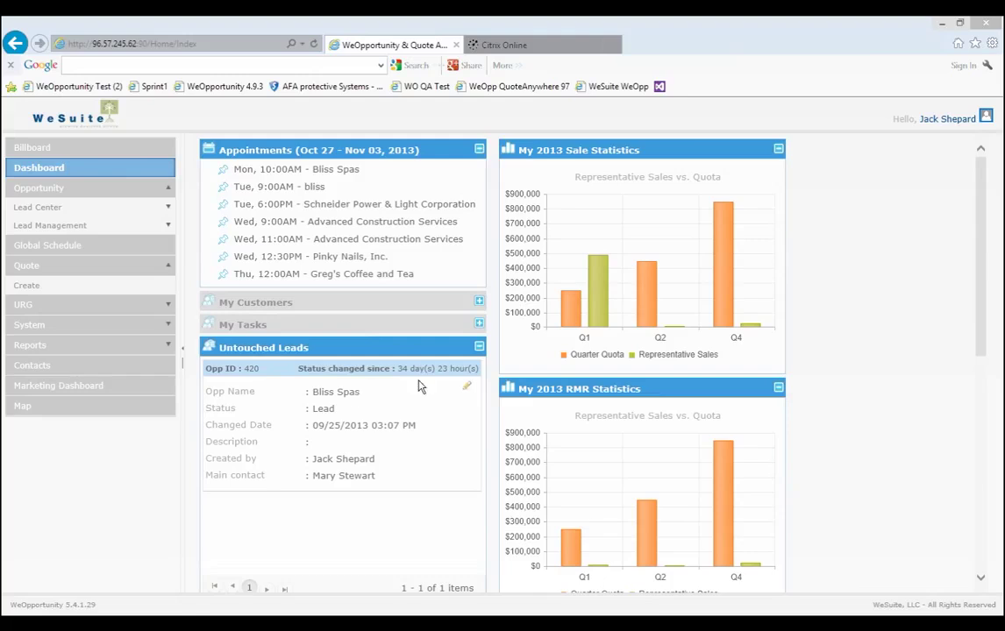
left_click(478, 348)
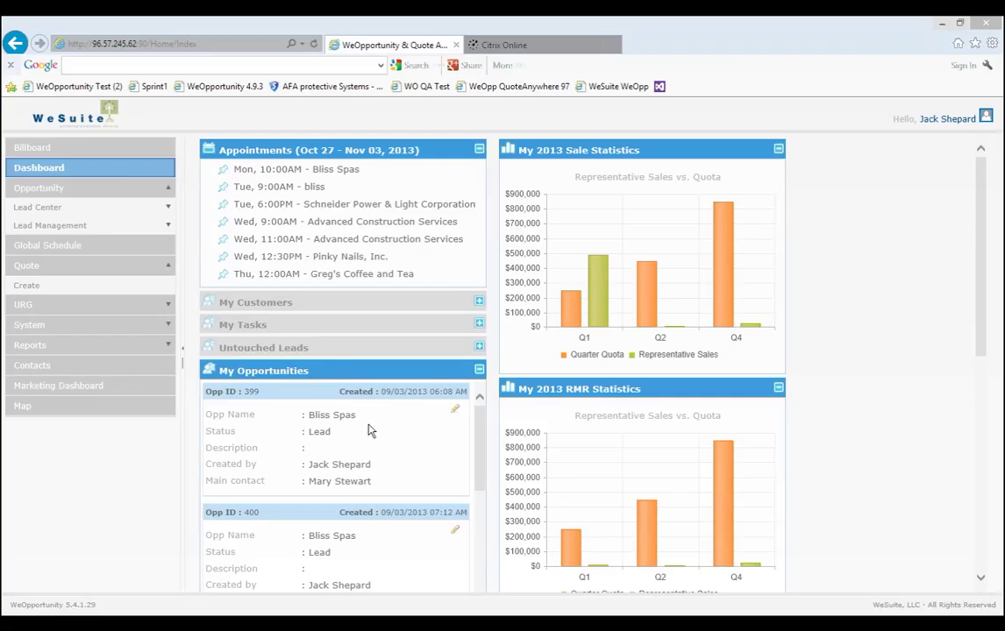
left_click(478, 371)
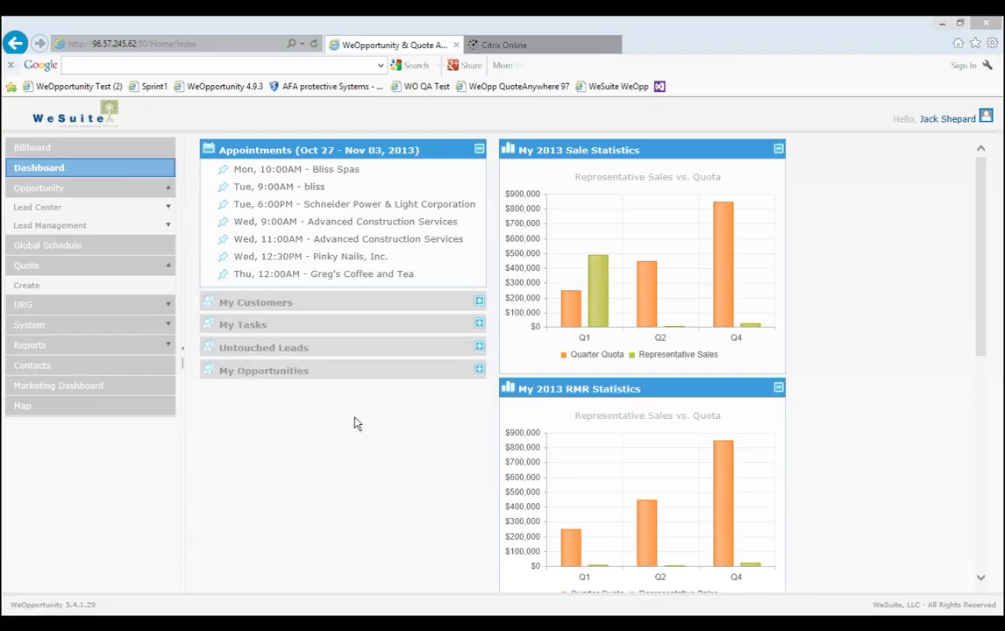
left_click(778, 150)
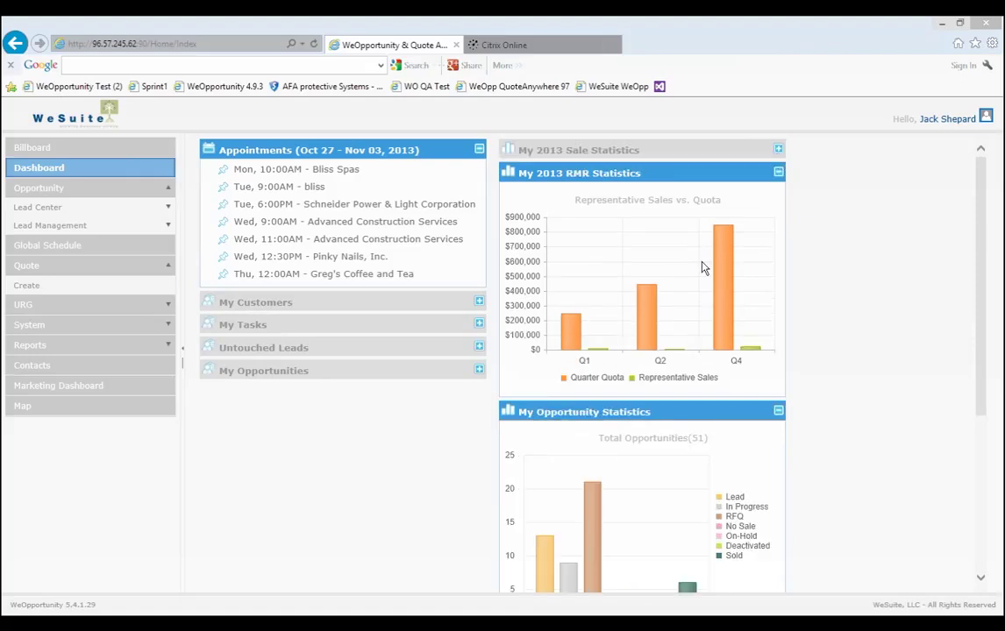
left_click(778, 175)
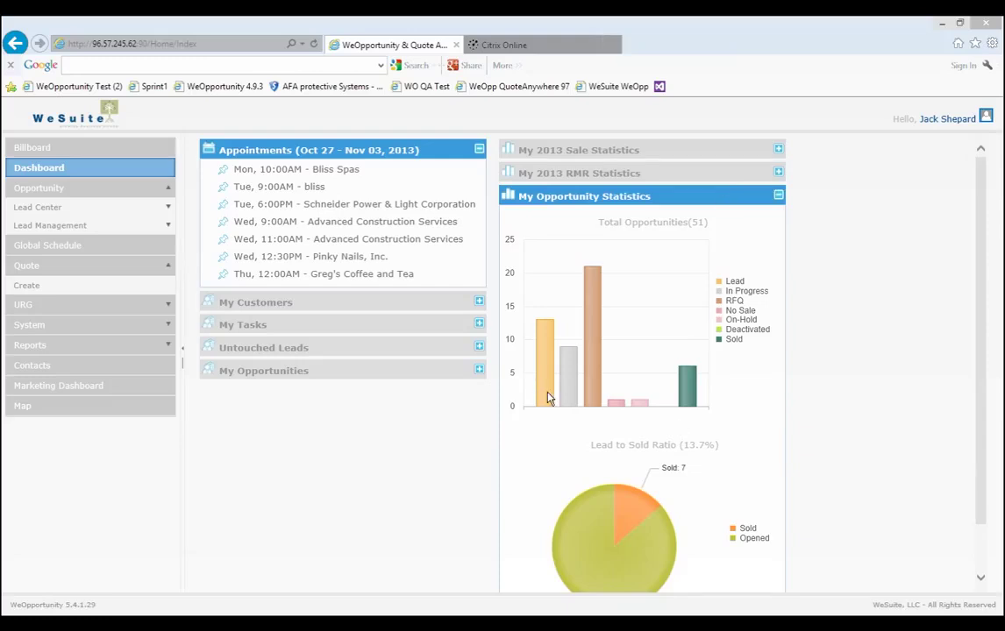
mouse_move(564, 396)
left_click(109, 209)
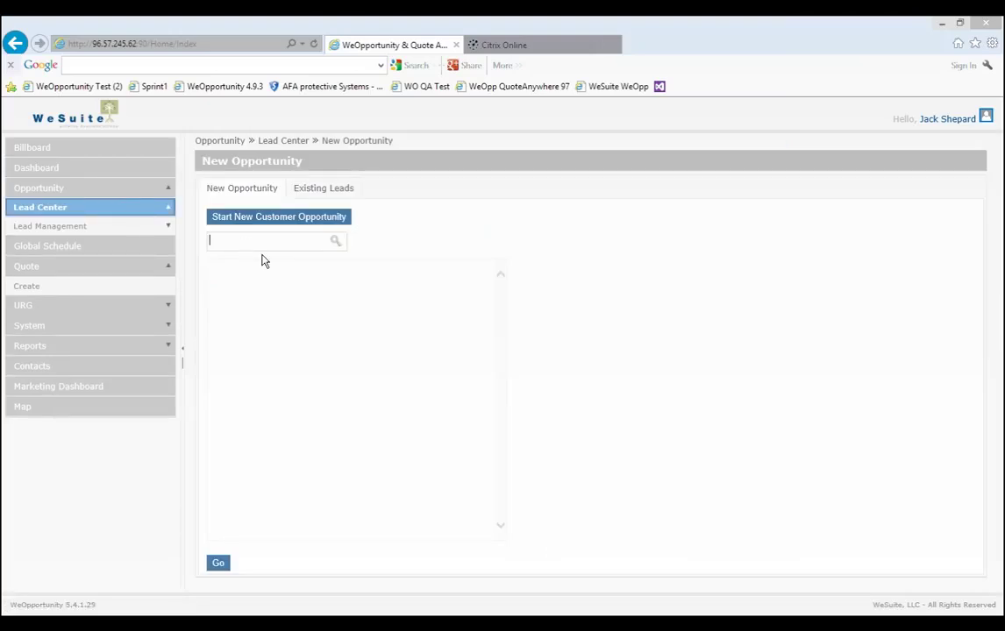
type("Greg'")
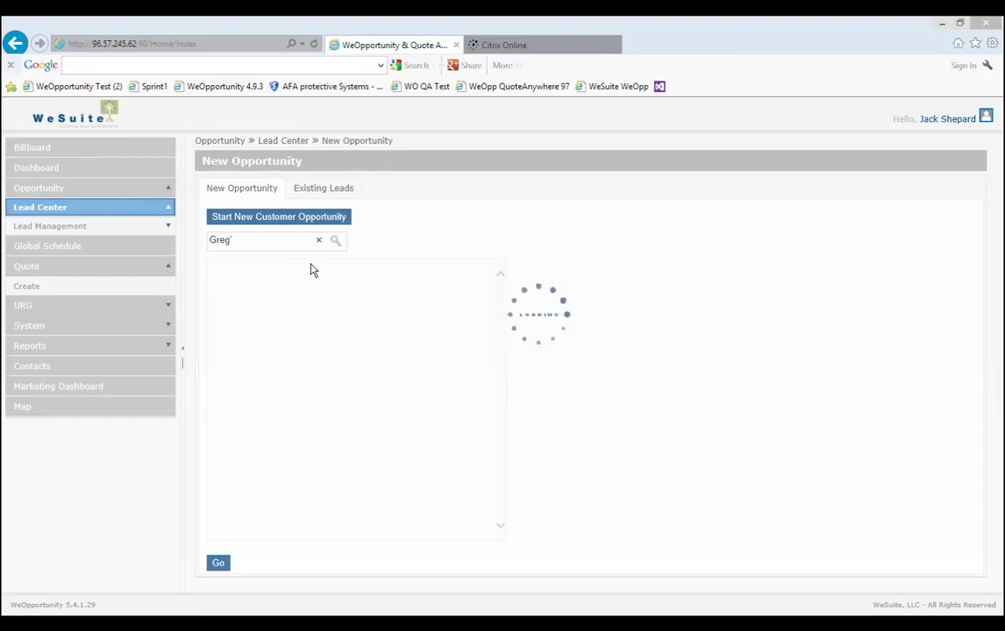
left_click(302, 295)
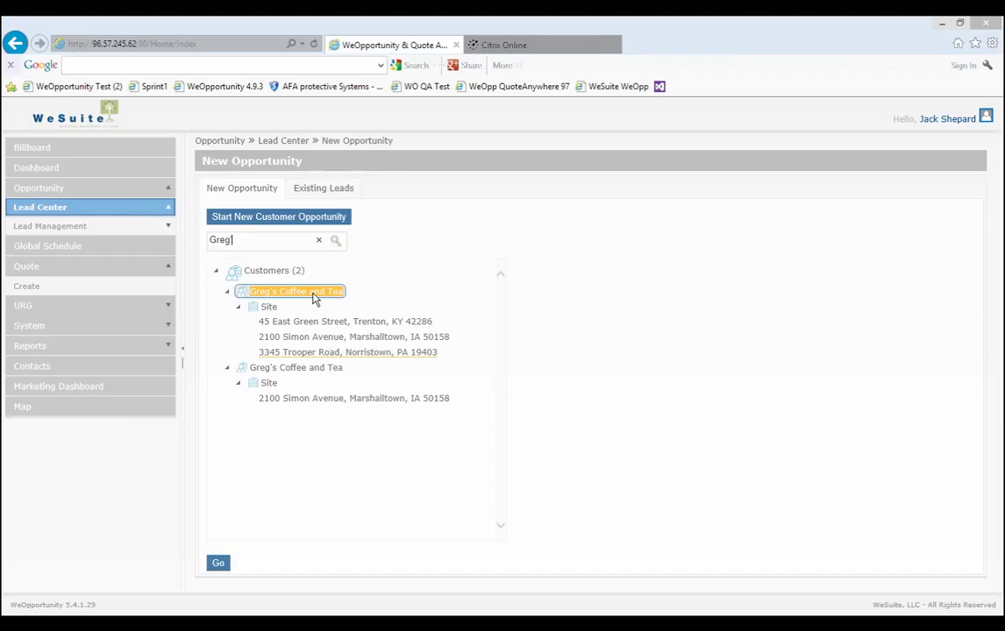
left_click(313, 354)
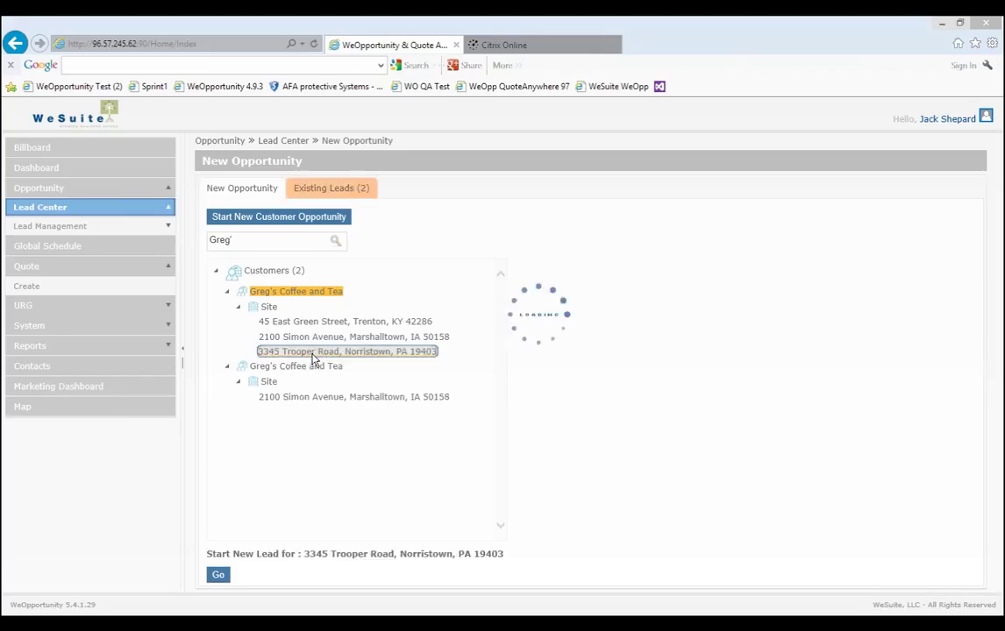
left_click(347, 215)
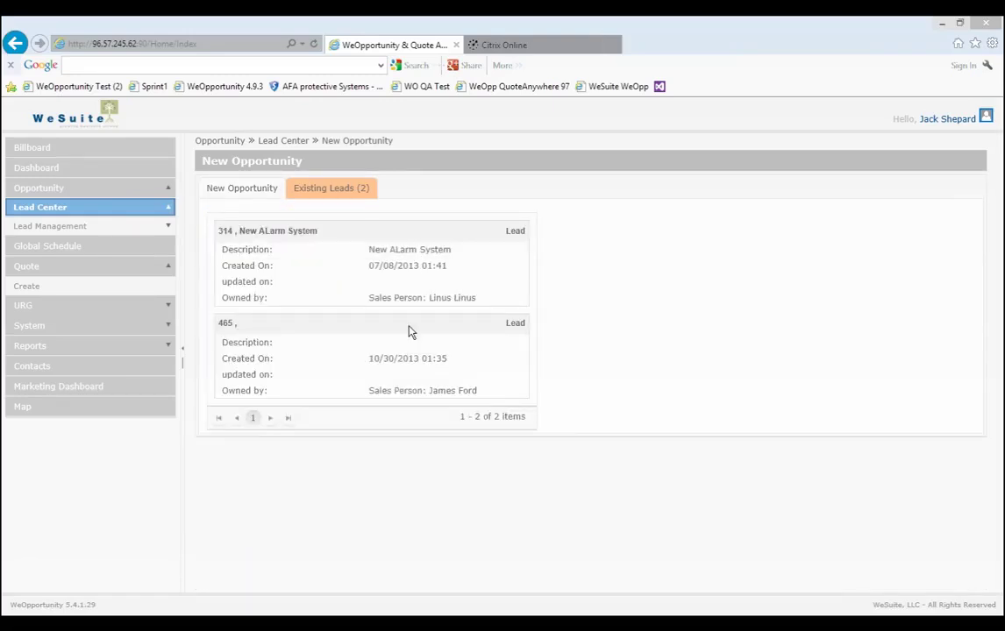
Check lead 465's details and notes, then return to the New Opportunity tab.
left_click(410, 332)
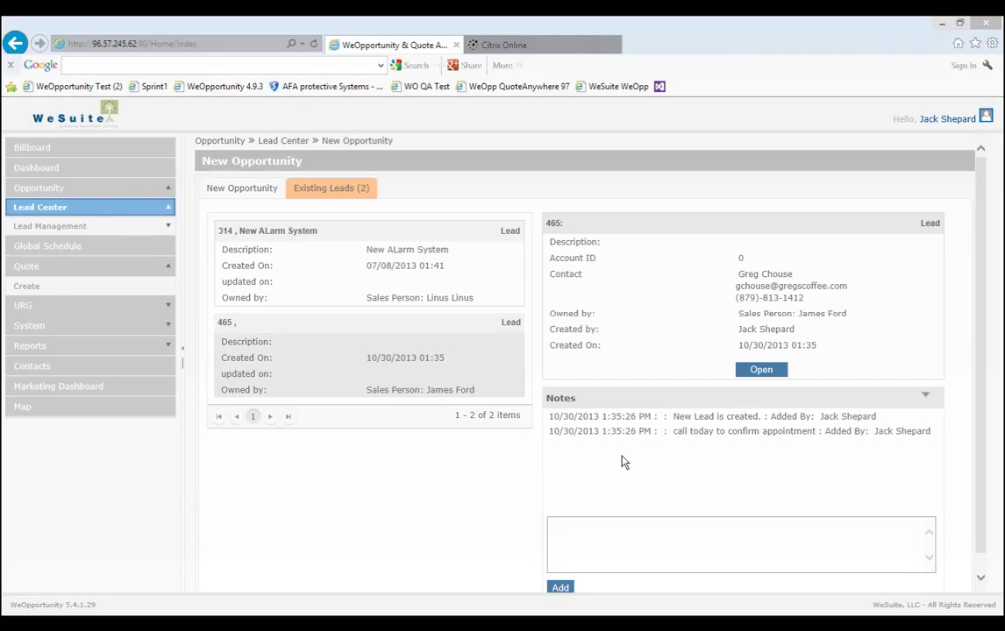
left_click(576, 527)
left_click(260, 191)
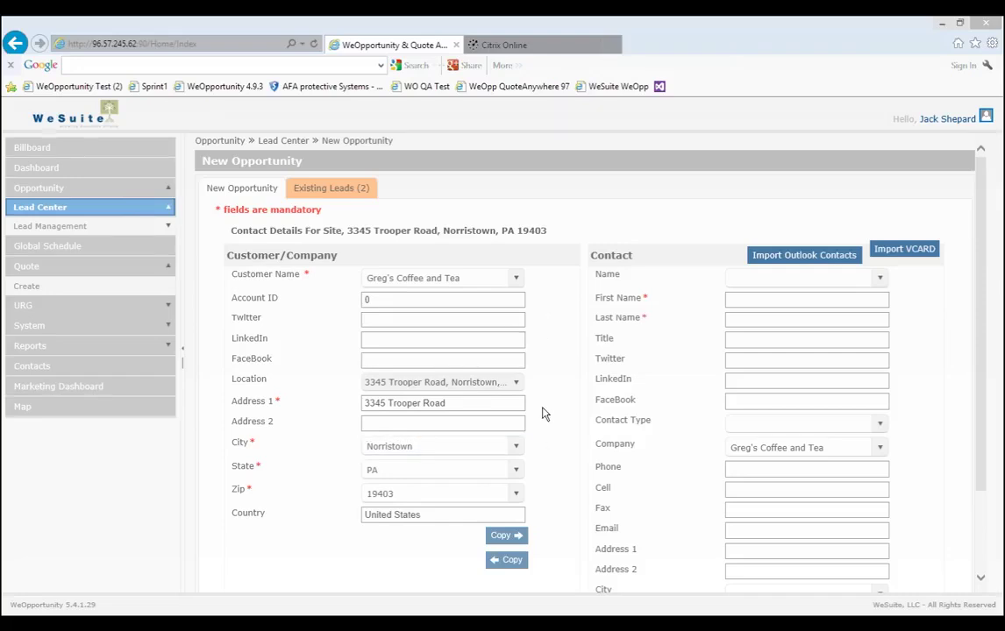
Enter the new contact's first and last name.
left_click(881, 281)
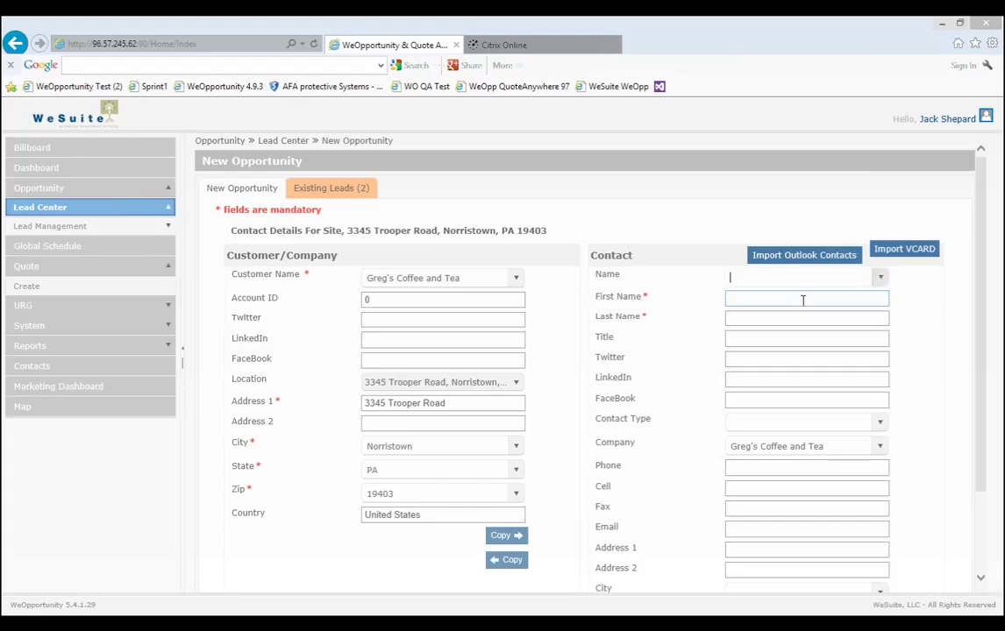
type("Greg")
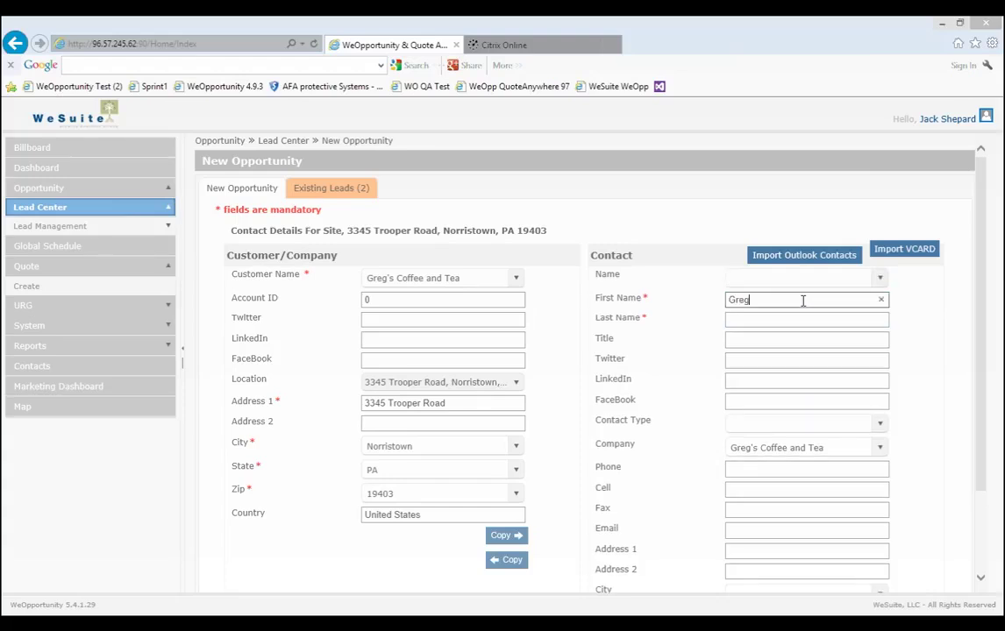
left_click(779, 321)
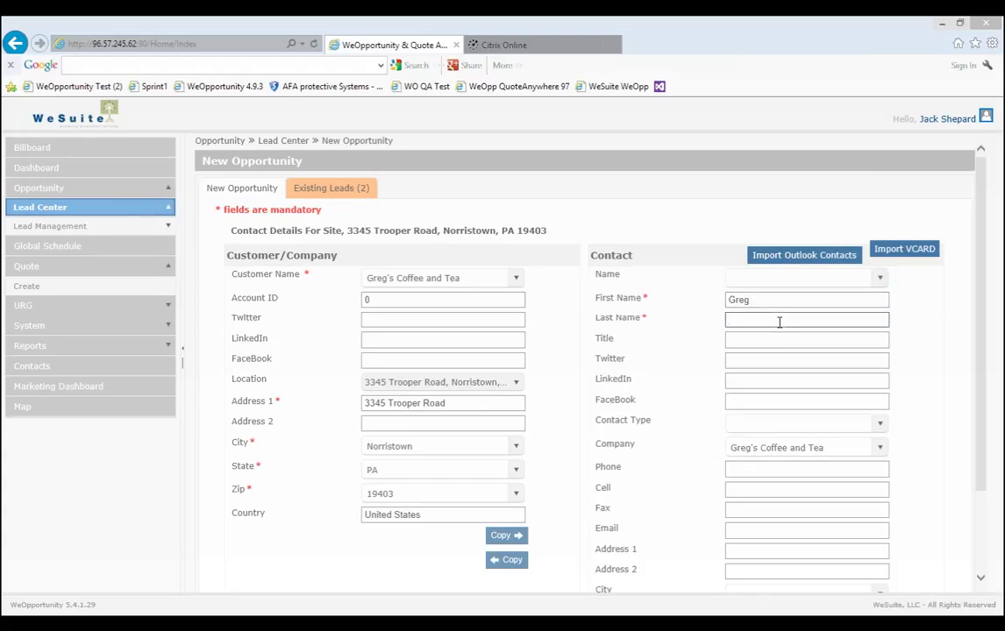
Set the contact's title to Manager and contact type to Decision Maker.
left_click(806, 337)
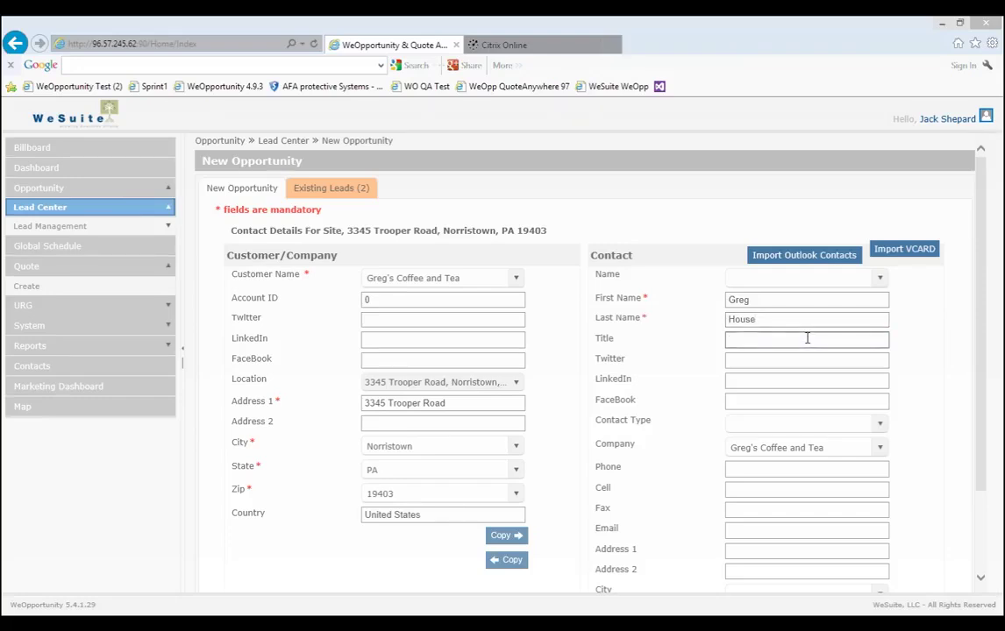
type("Manager")
scroll(976, 418, "down", 2)
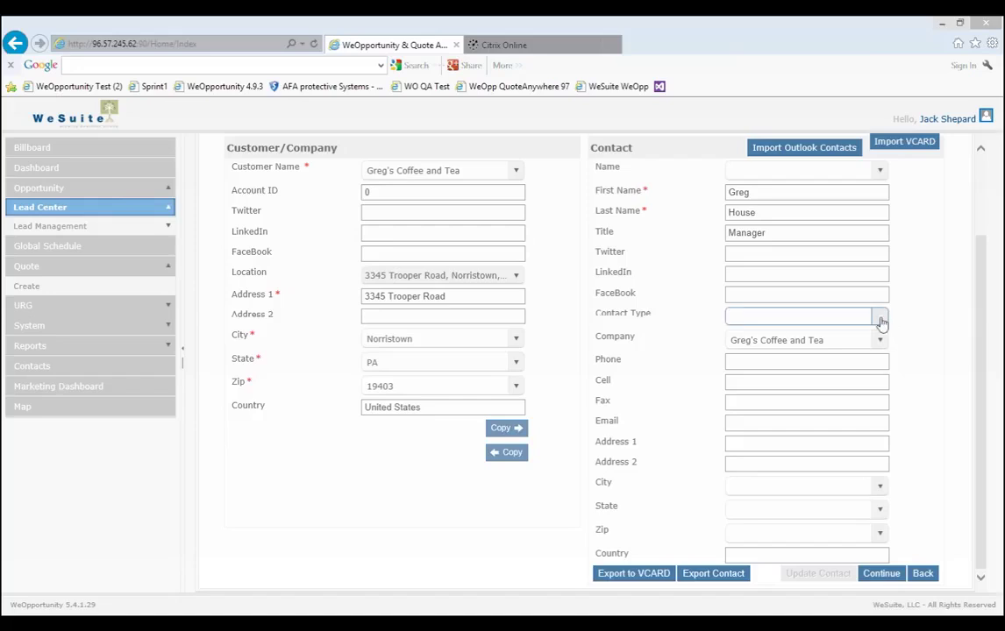
left_click(880, 319)
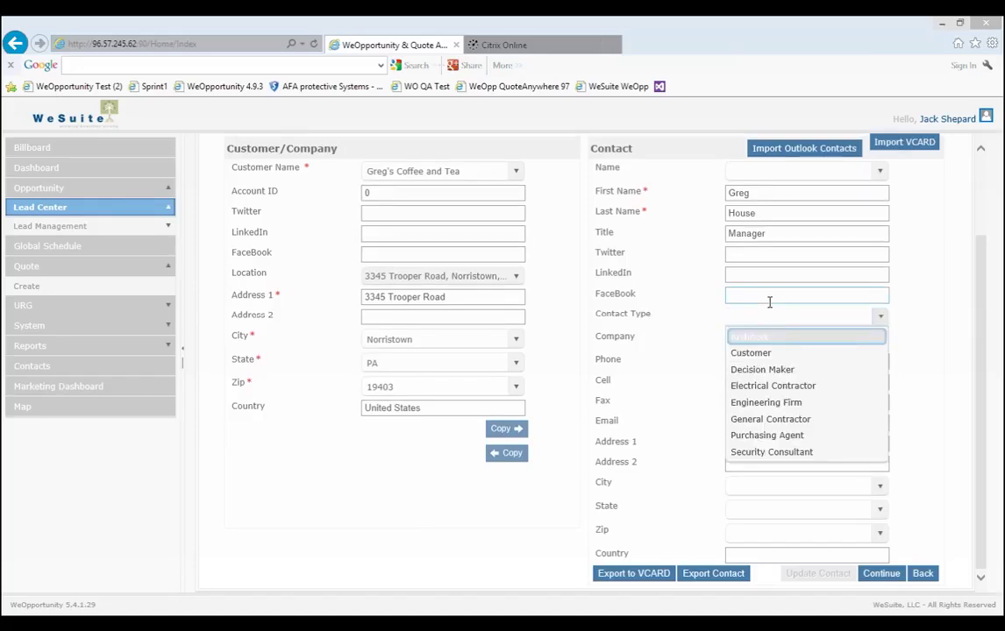
left_click(778, 370)
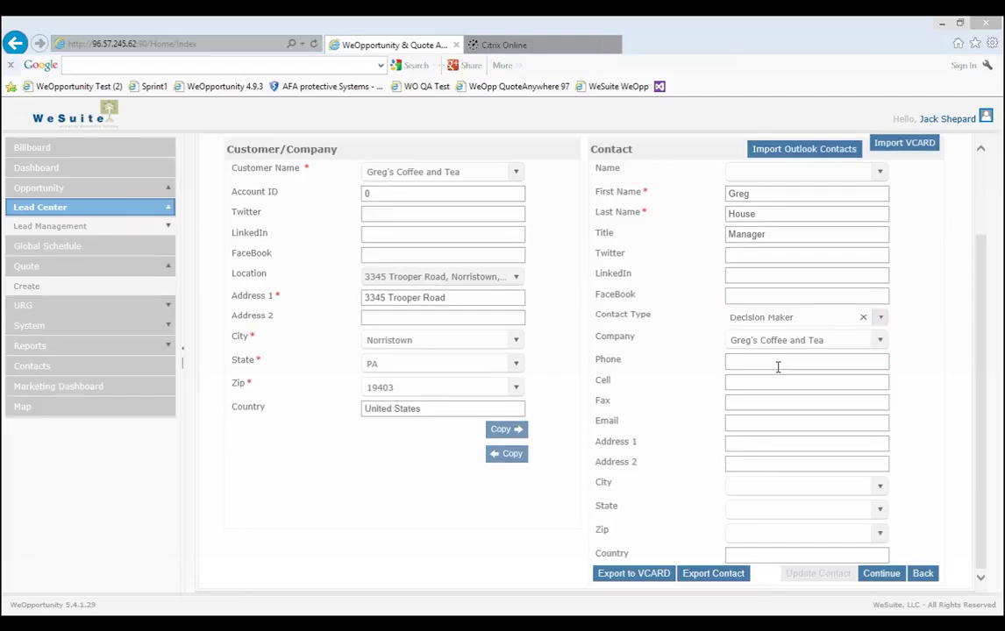
left_click(778, 366)
scroll(981, 358, "down", 1)
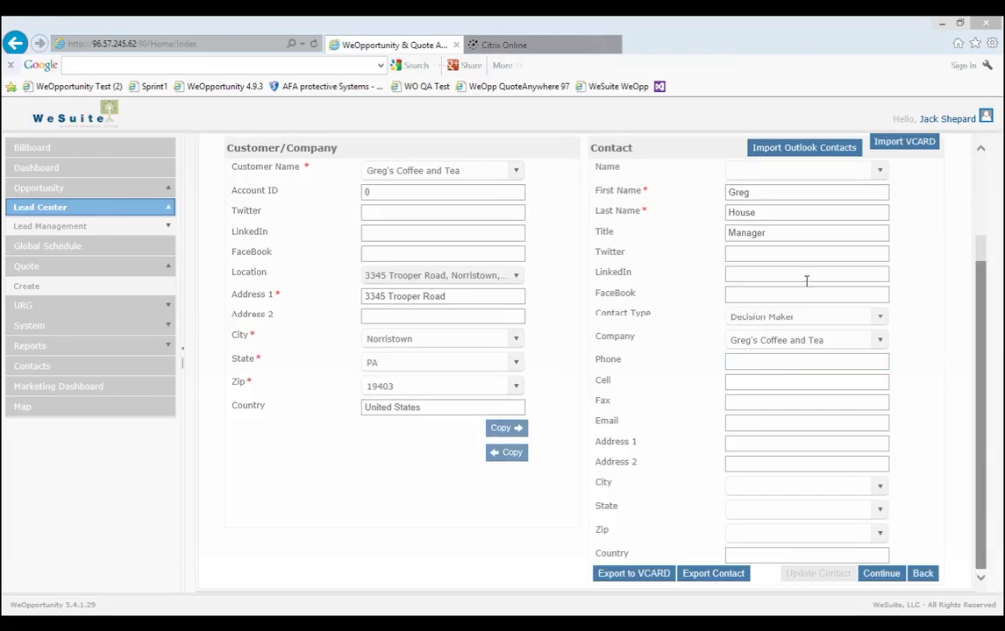
Copy the company address to the contact and enter the contact's phone number.
left_click(511, 432)
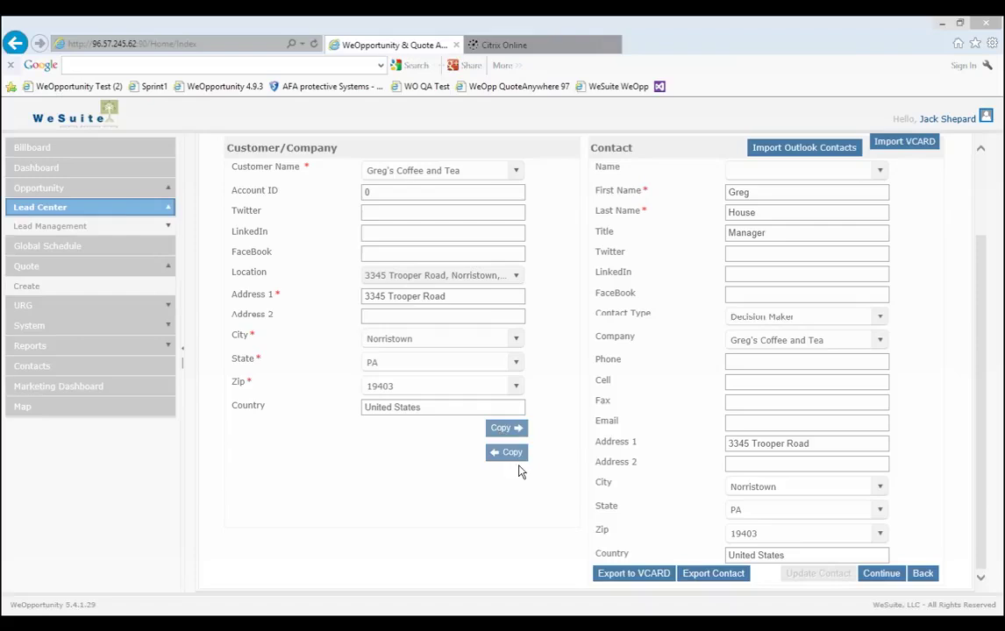
left_click(802, 367)
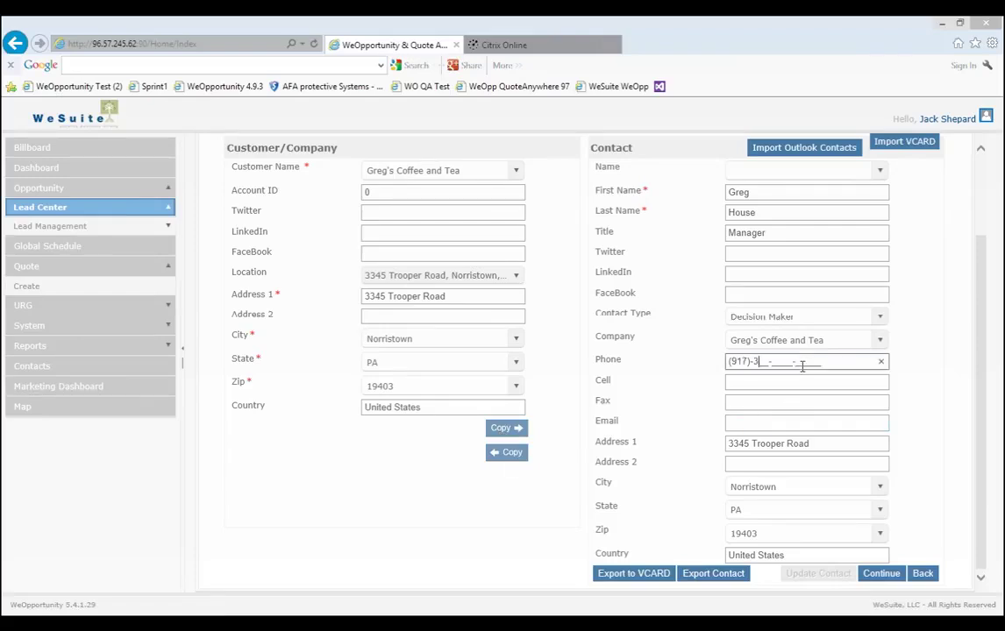
Add the contact's e-mail address and continue to lead setup.
left_click(759, 421)
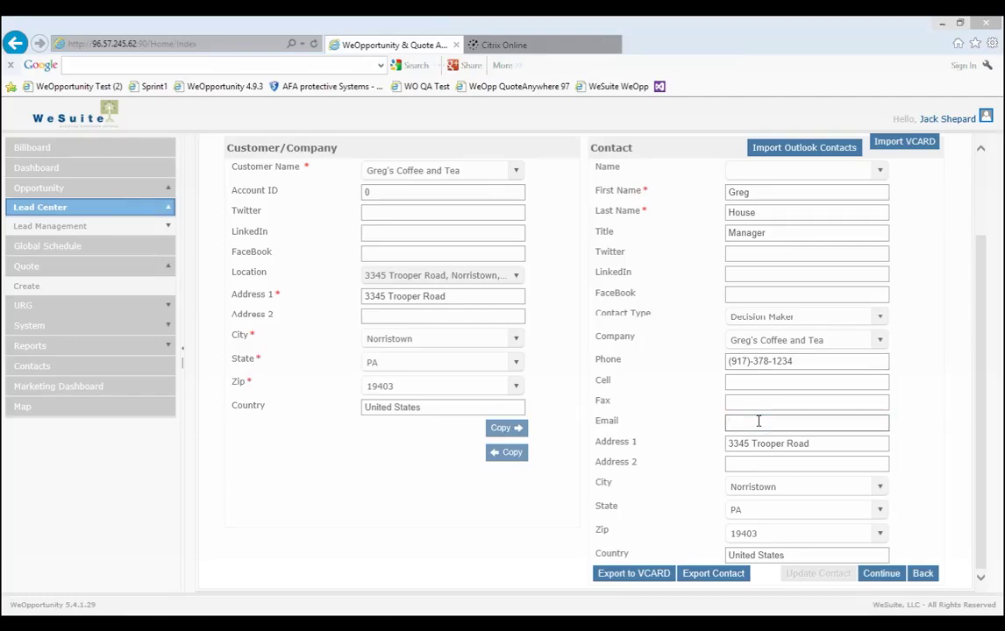
left_click(754, 424)
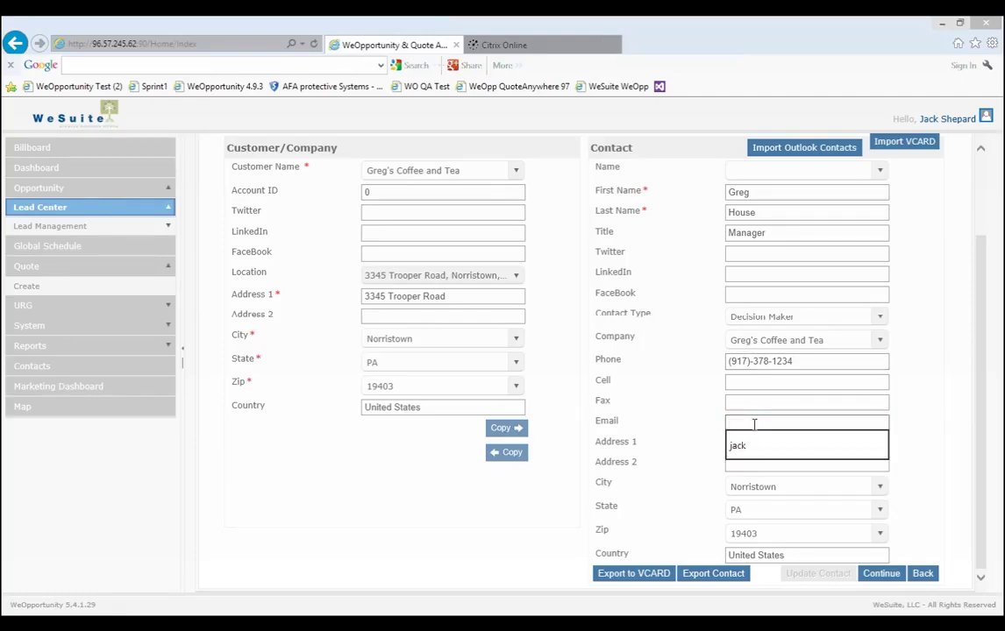
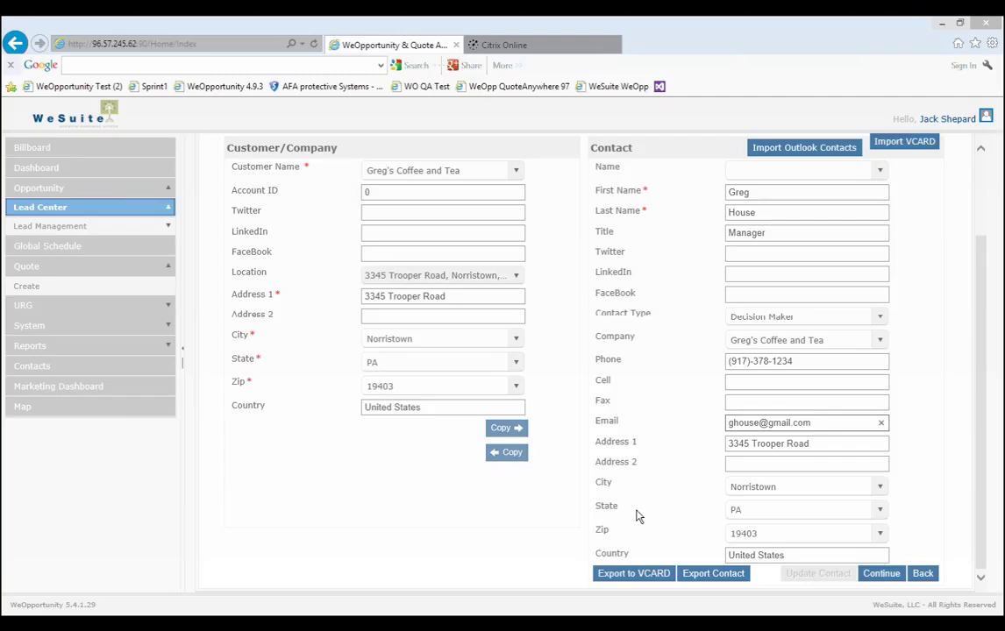
left_click(458, 557)
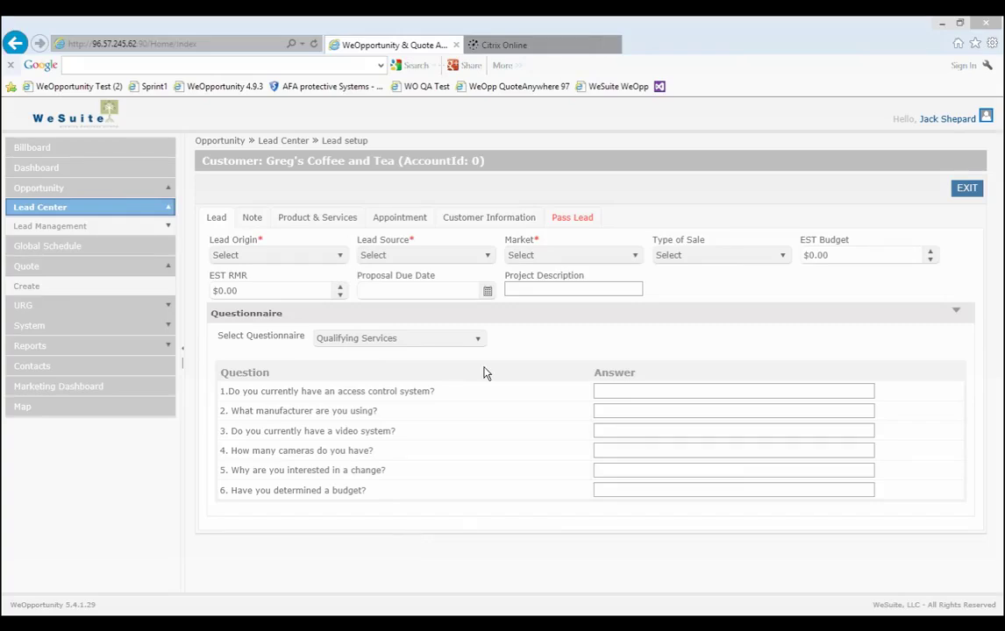
In the Qualifying Services questionnaire, answer 'no' to access control and video, and 'security' as the reason.
left_click(478, 339)
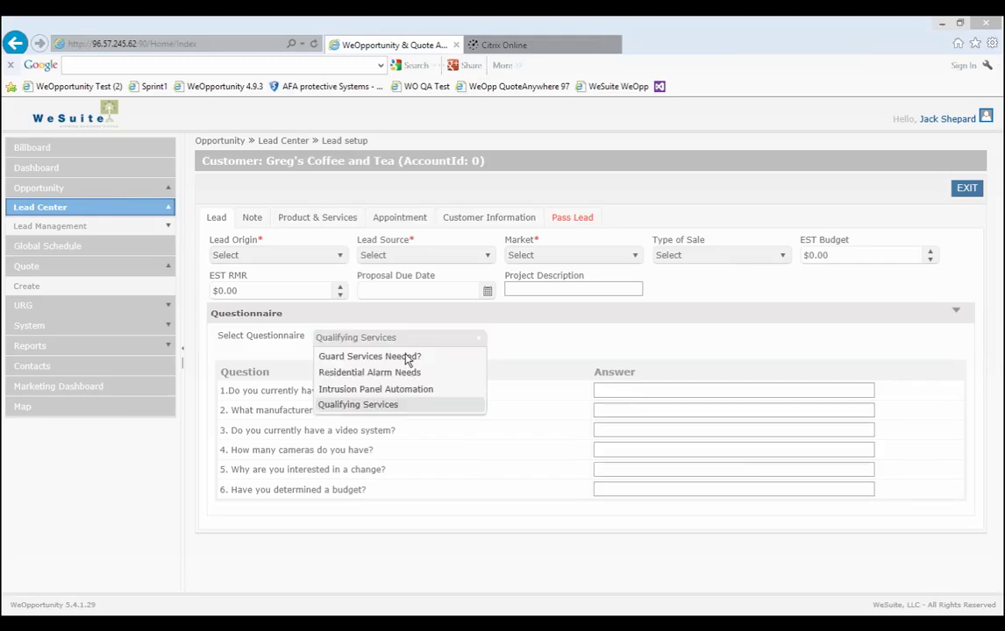
left_click(603, 393)
left_click(609, 393)
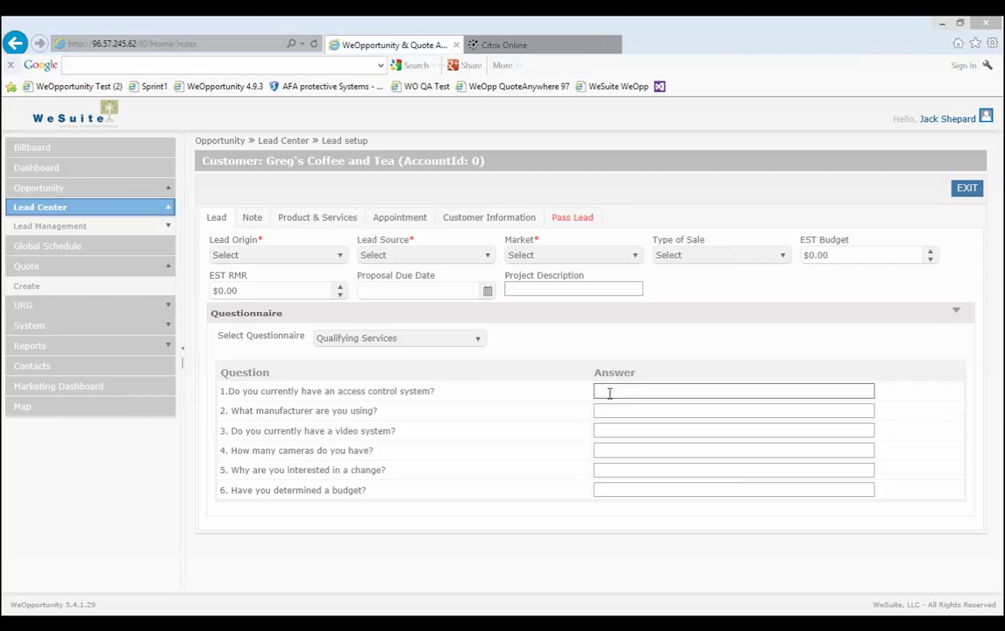
type("no")
left_click(609, 447)
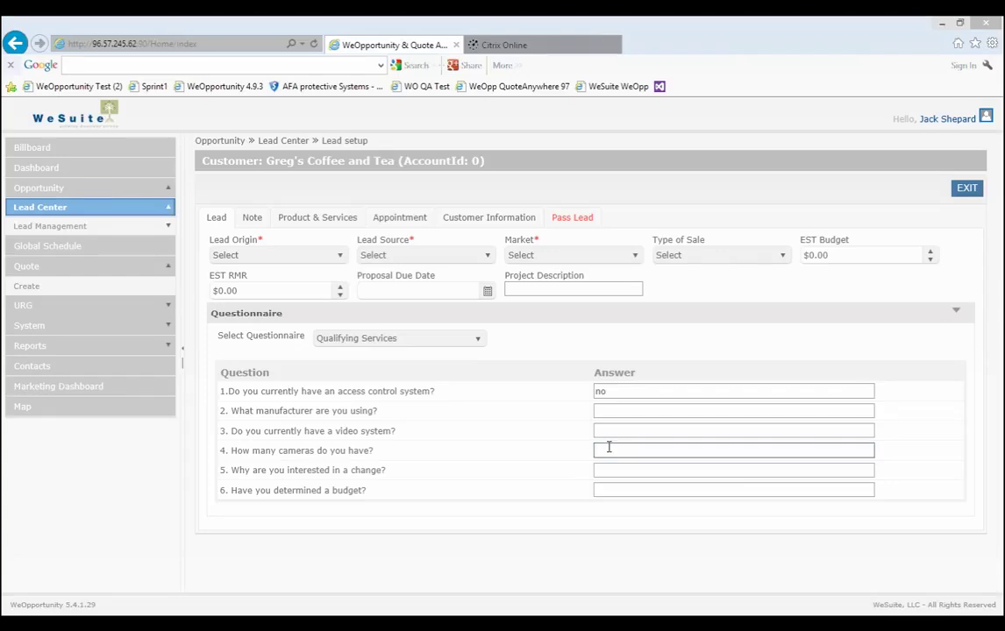
left_click(608, 433)
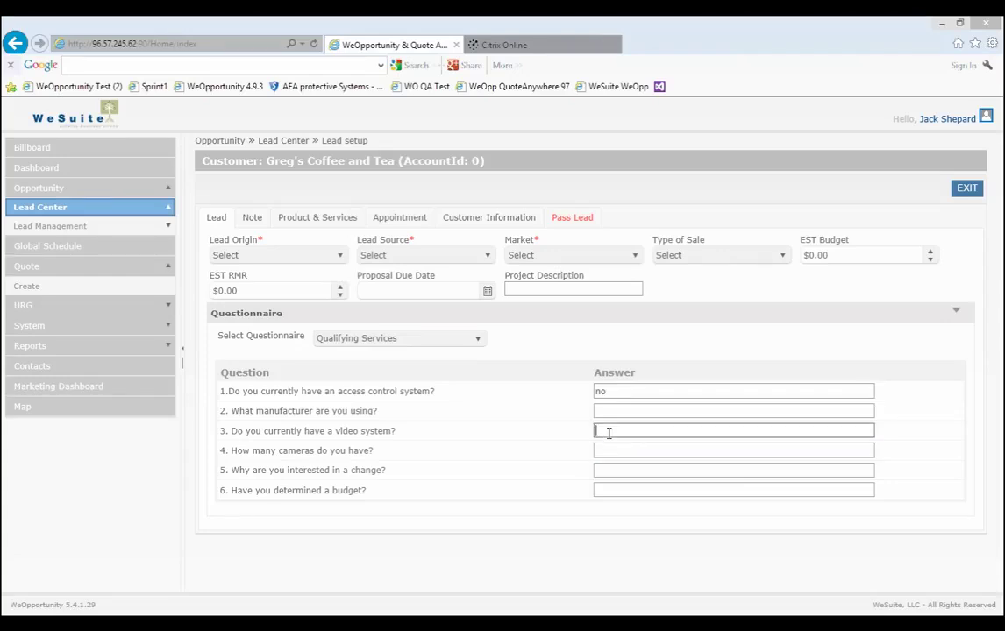
type("no")
left_click(613, 471)
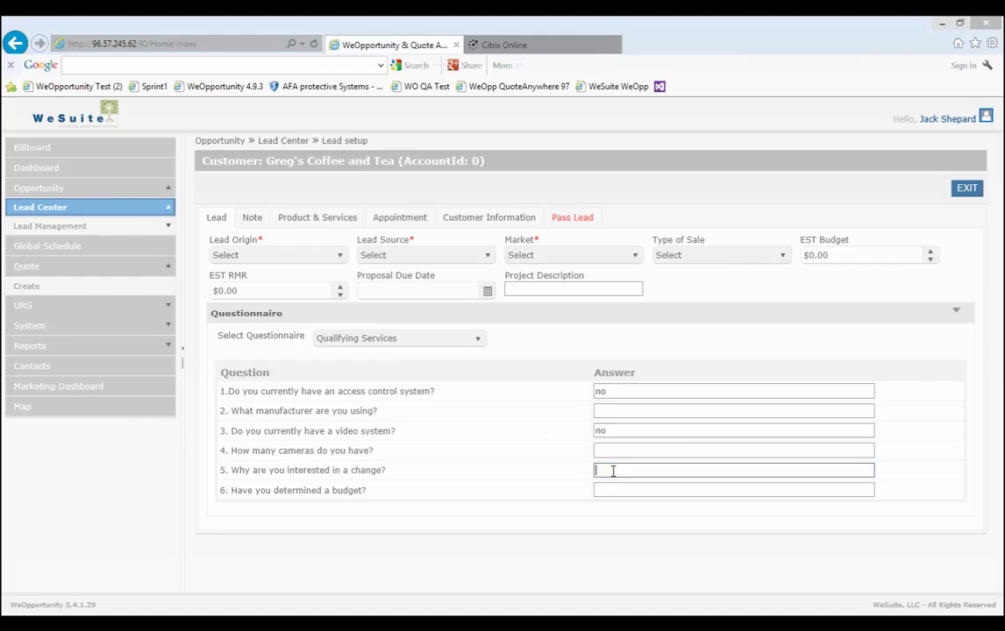
type("security")
left_click(286, 256)
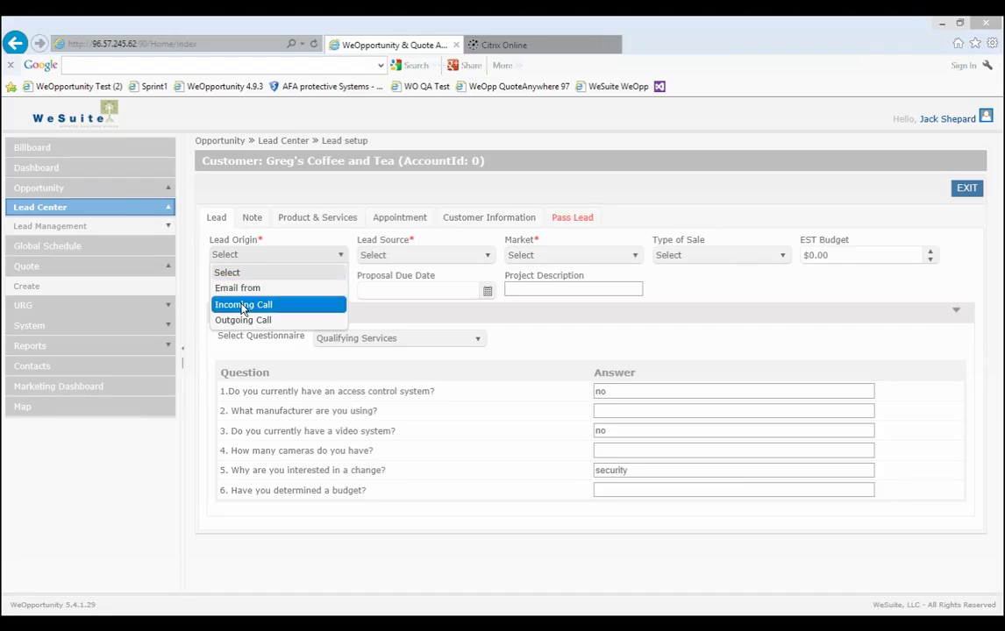
Set the lead origin to Incoming Call and the lead source to Current Customer.
left_click(242, 304)
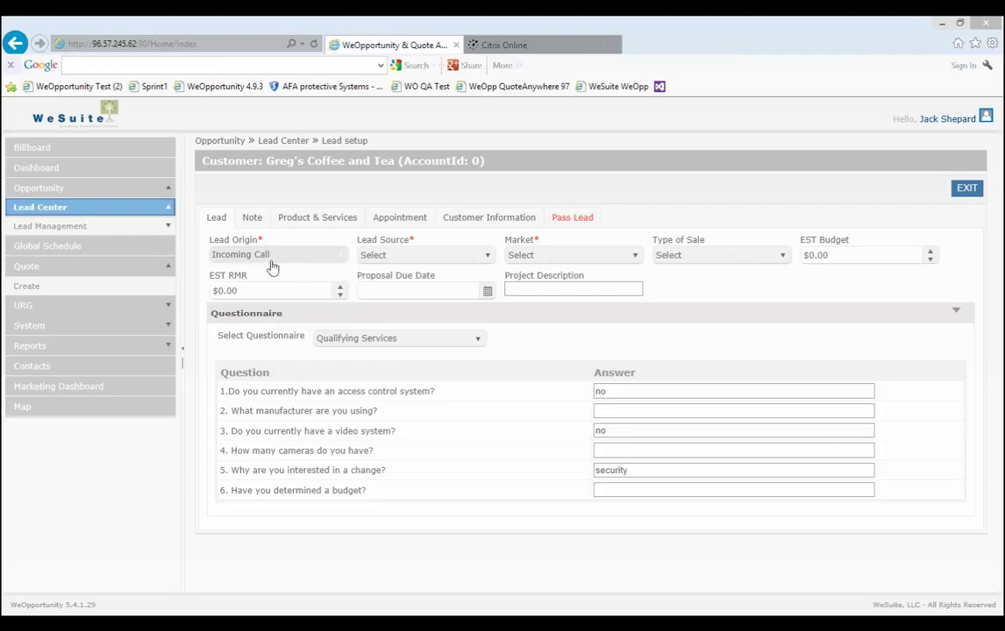
left_click(270, 256)
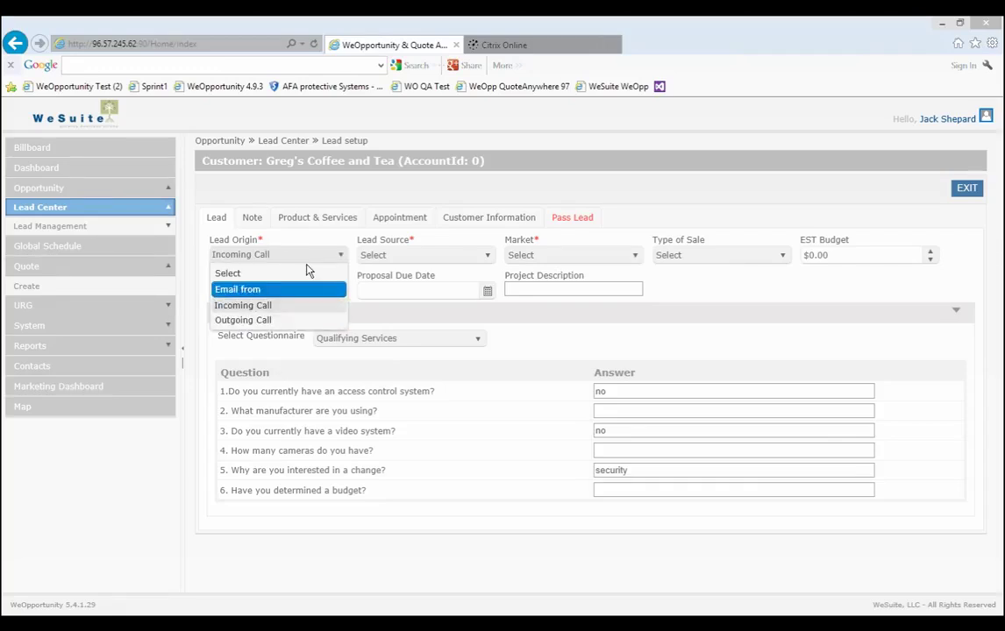
left_click(431, 257)
left_click(430, 257)
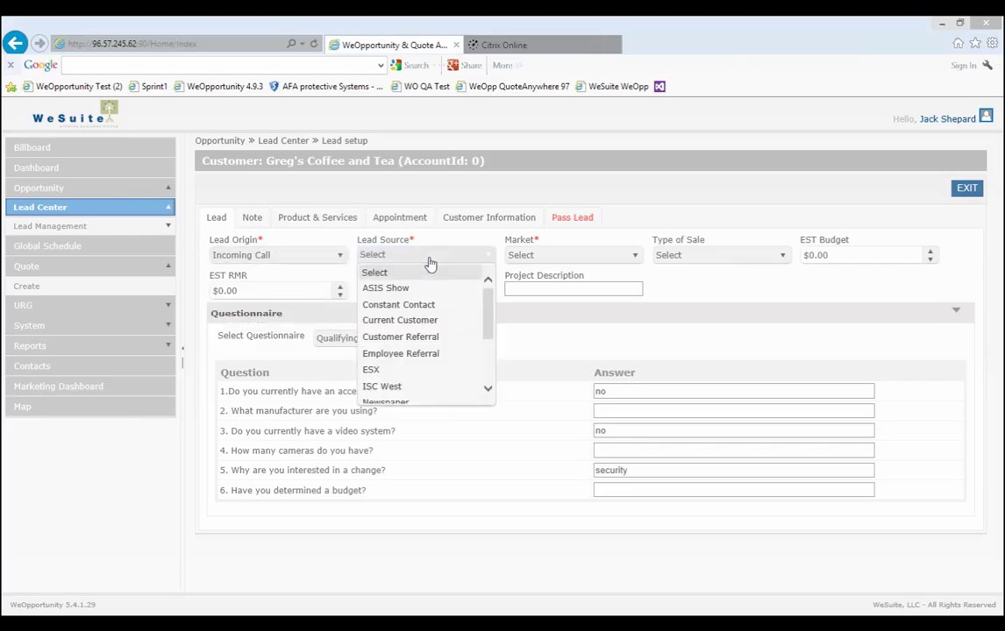
left_click(426, 322)
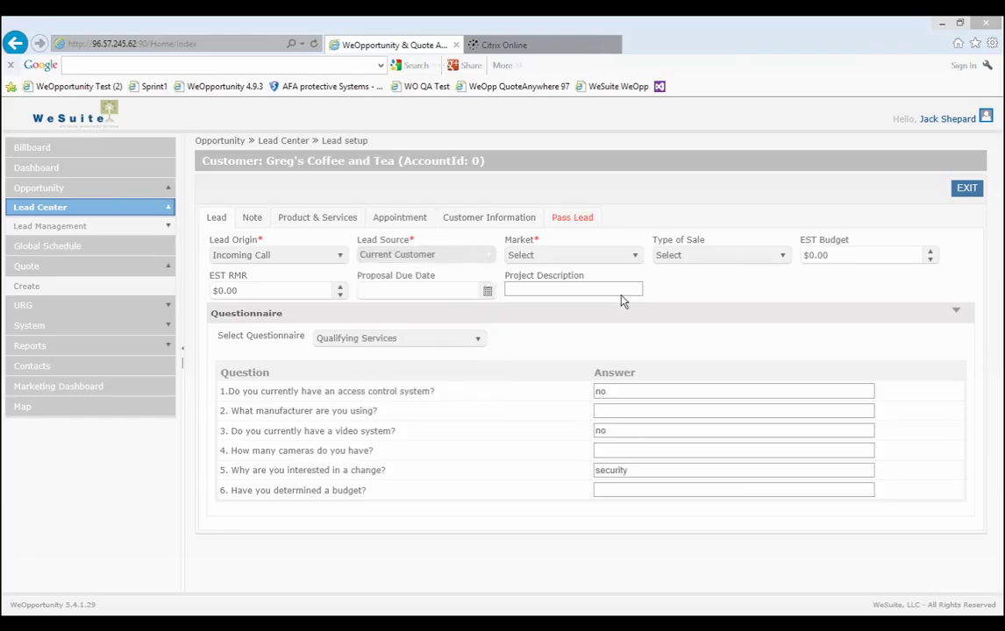
Choose market Restaurant, sale type New Installation and proposal due date 11-15-13.
left_click(633, 255)
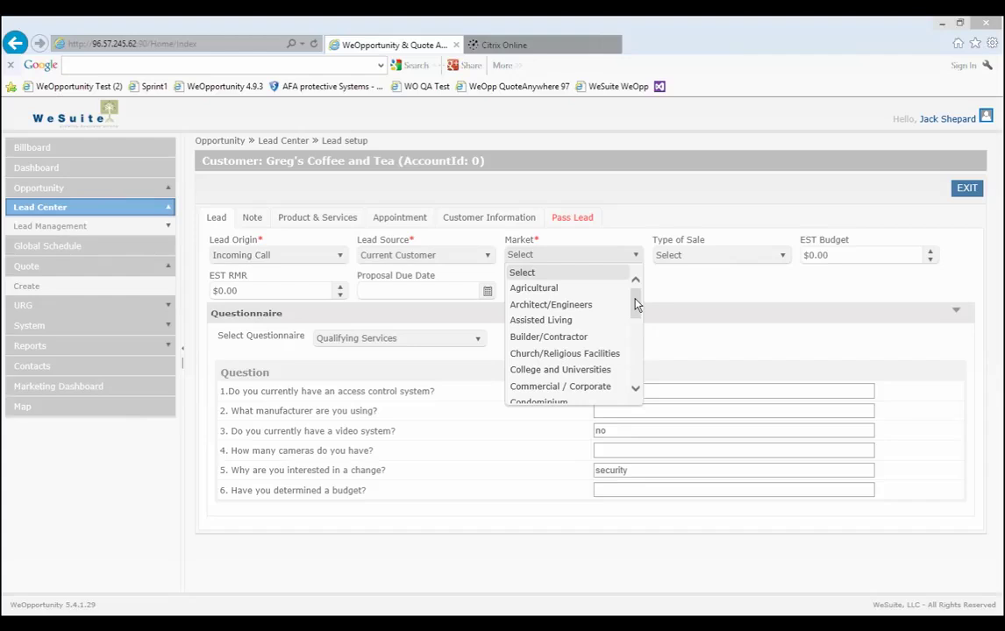
left_click_drag(637, 304, 634, 351)
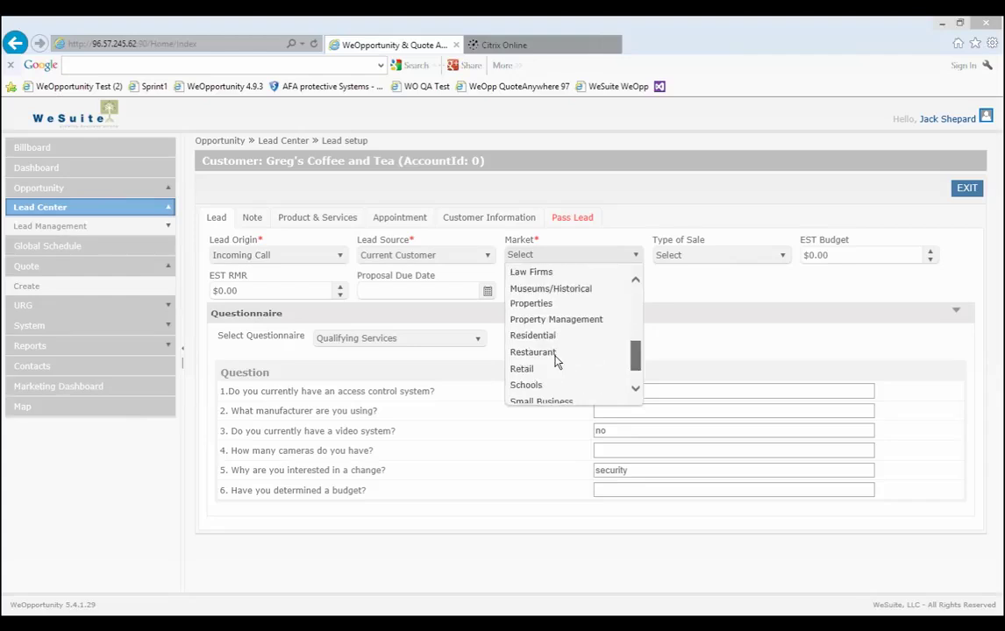
left_click(723, 296)
left_click(723, 264)
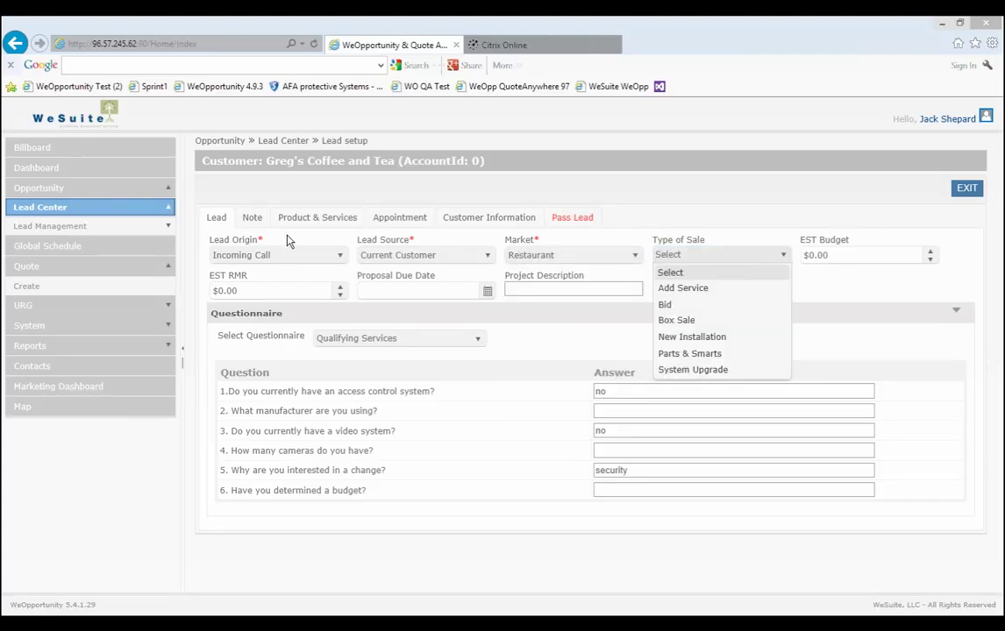
left_click(693, 337)
left_click(481, 292)
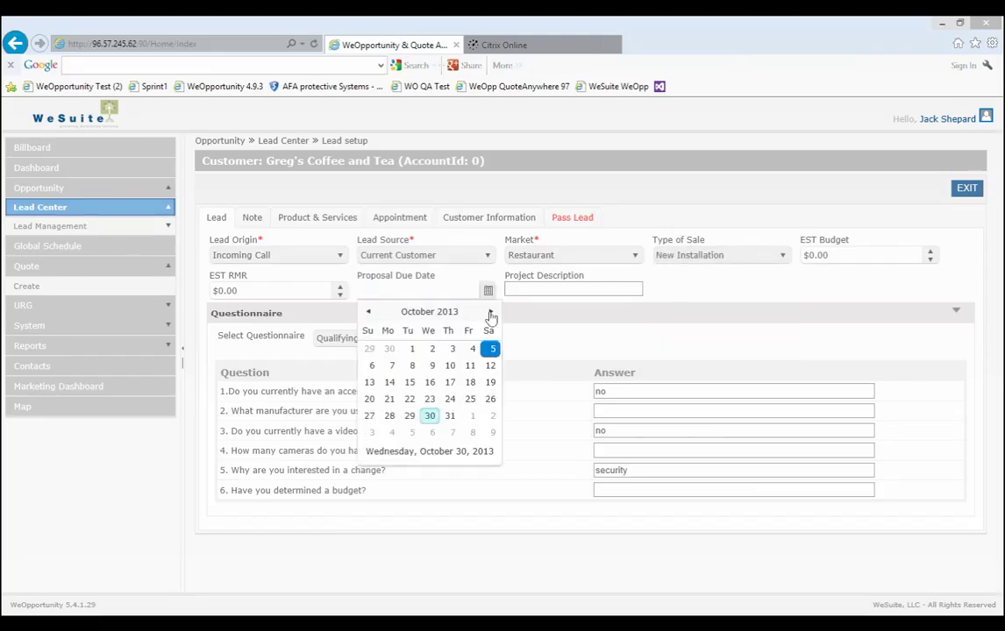
left_click(491, 312)
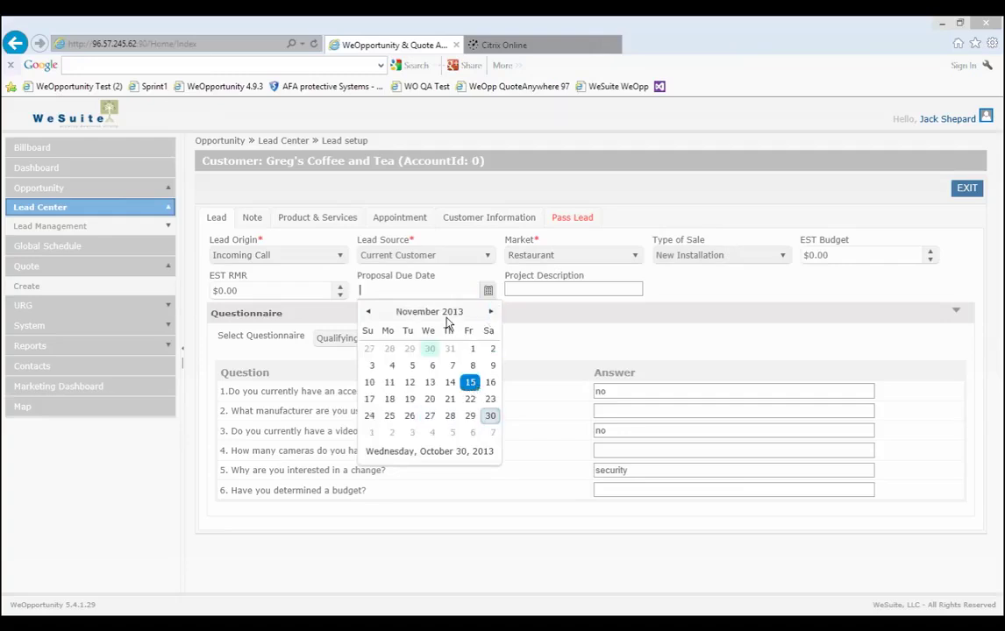
left_click(254, 217)
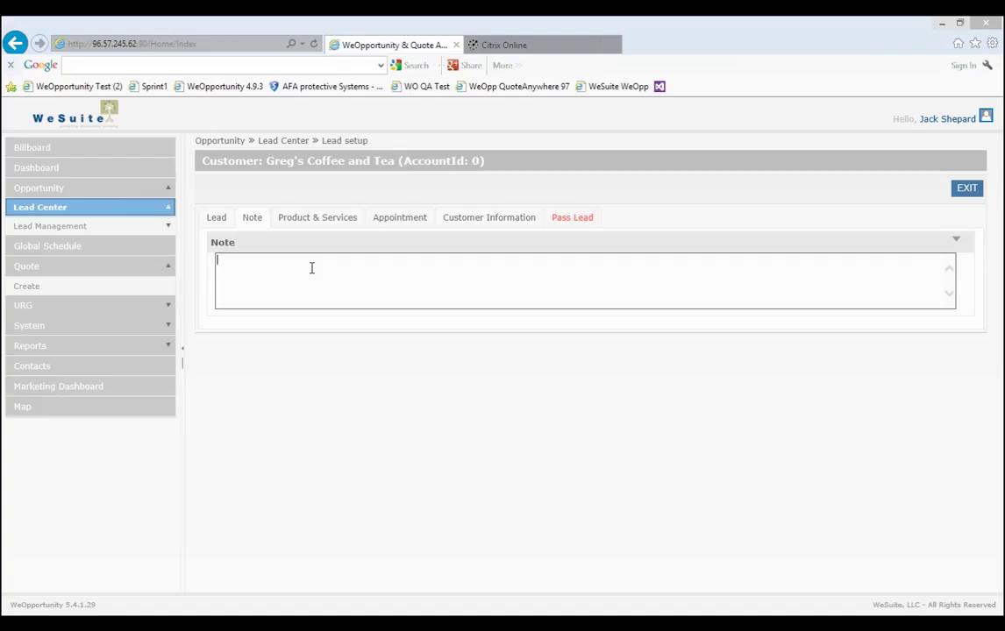
Write the lead note 'please call and confirm apt today'.
type("please call and confirm appt")
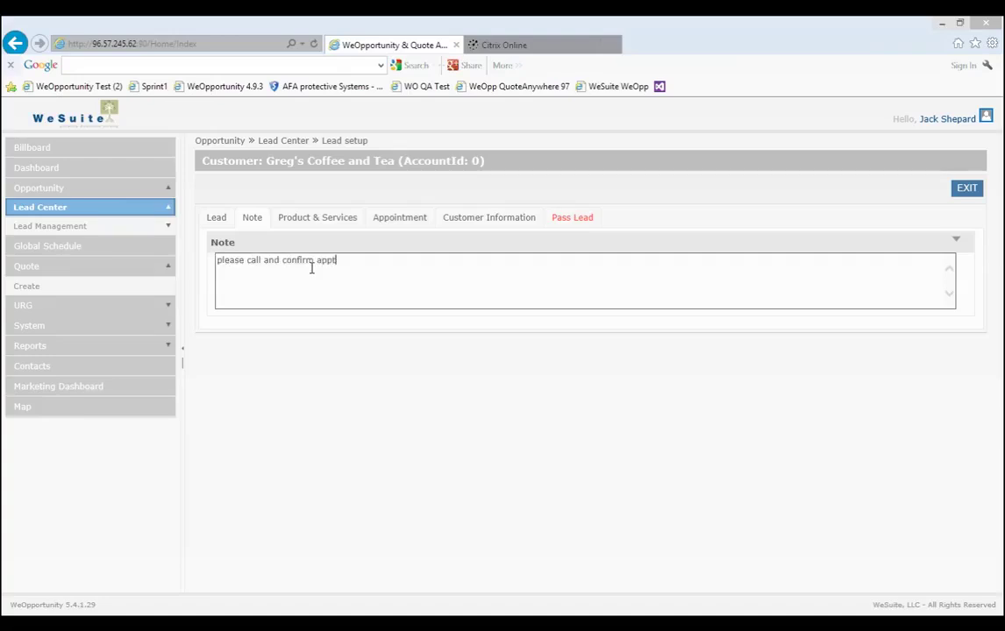
key("BackSpace")
type("t today")
Check Badging, CCTV and Locks as products of interest.
left_click(319, 221)
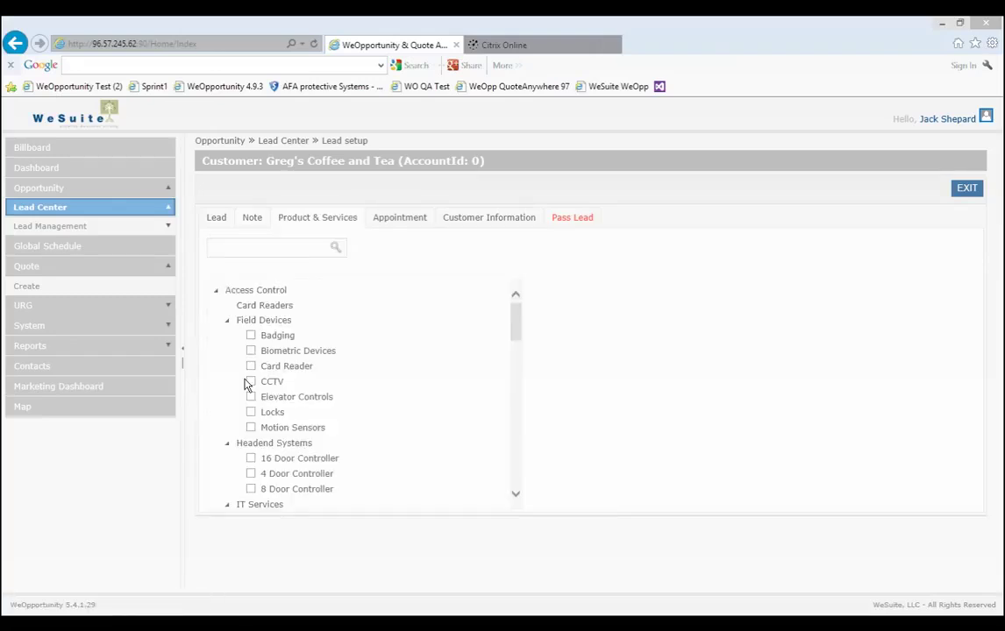
left_click(250, 381)
left_click(251, 335)
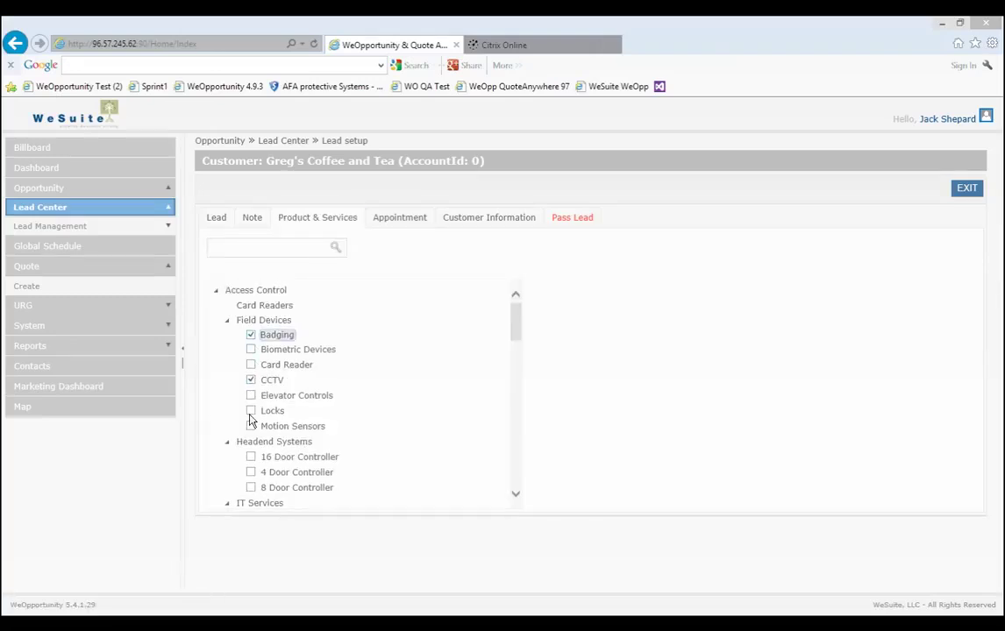
left_click(250, 412)
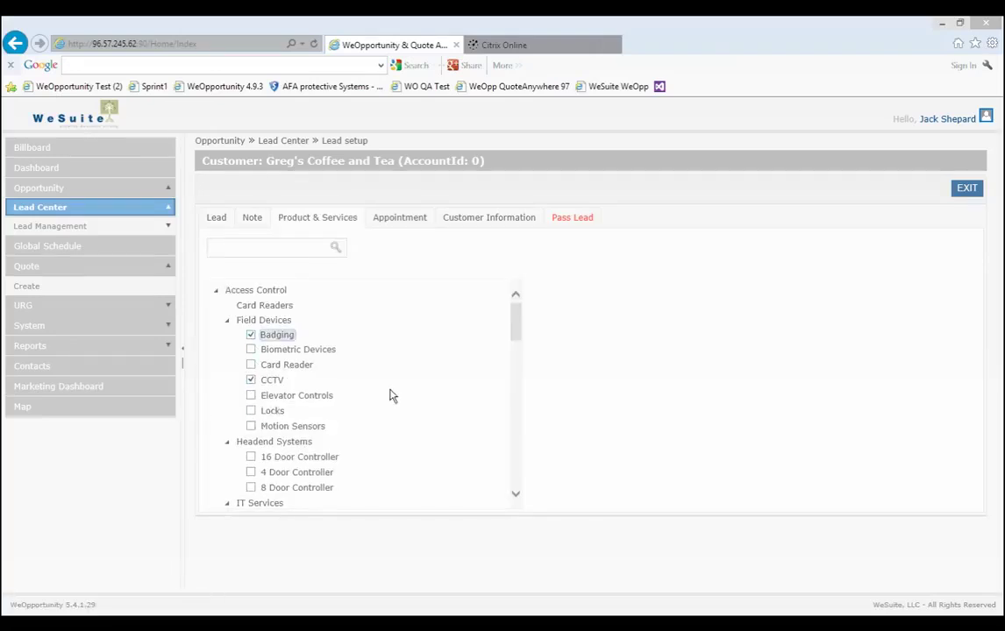
left_click(420, 226)
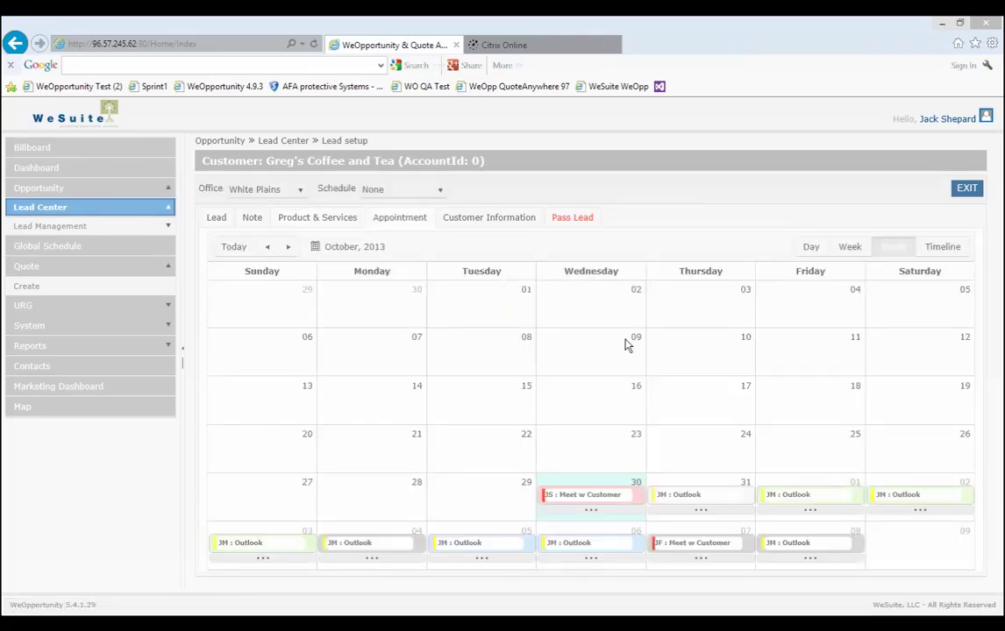
Create an appointment on Friday, November 8 starting at 3:00 PM.
left_click(297, 193)
mouse_move(792, 547)
left_click_drag(794, 535, 584, 378)
left_click(514, 326)
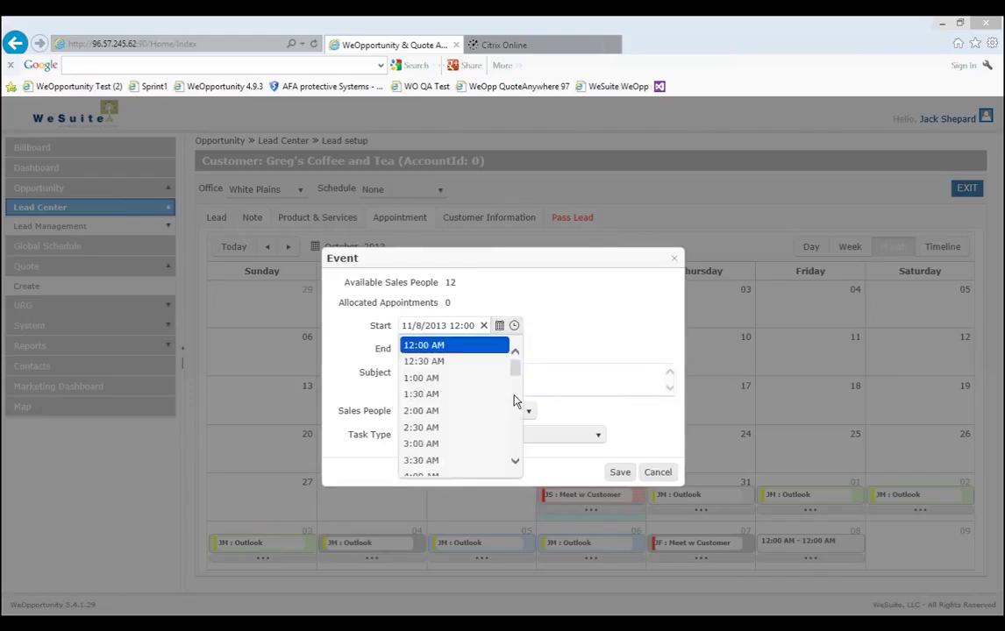
scroll(515, 401, "down", 5)
scroll(517, 402, "up", 2)
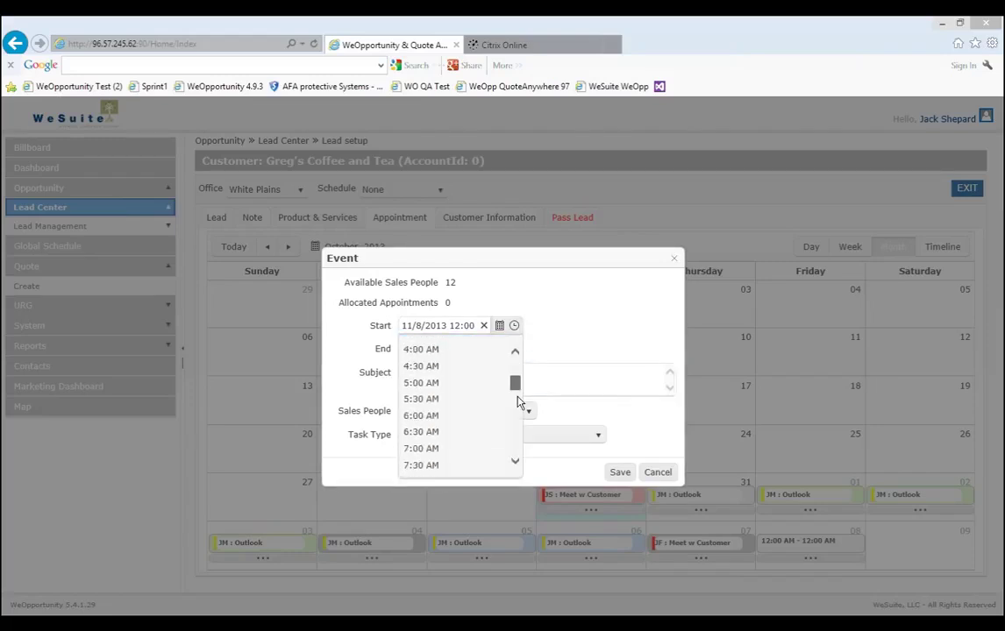
scroll(517, 407, "down", 6)
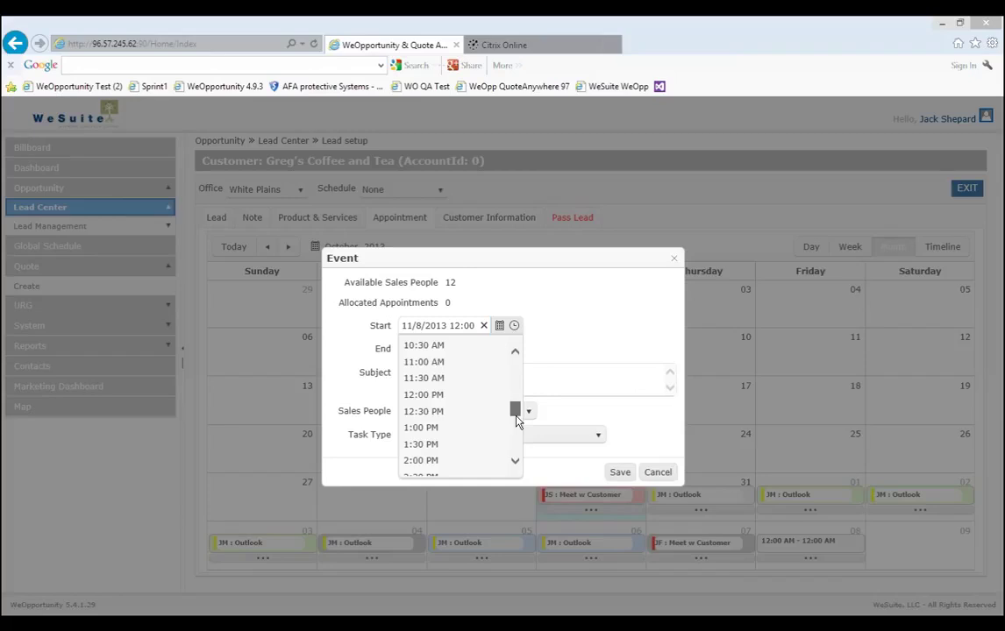
scroll(433, 469, "down", 1)
left_click(458, 463)
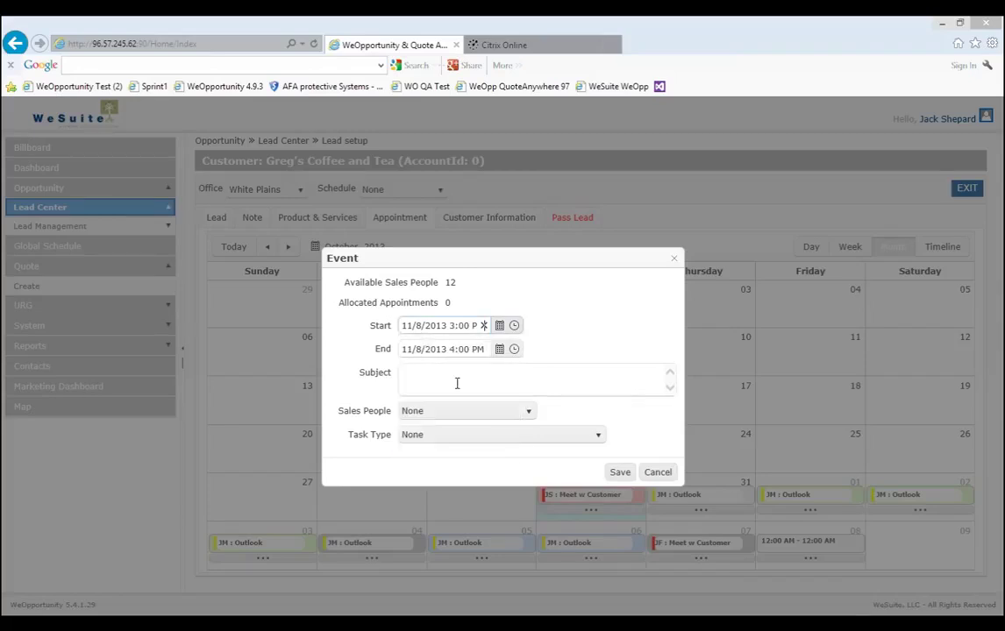
Give it subject 'meet at office', a salesperson and task type Meet w Customer, then save.
left_click(460, 381)
type("mmet")
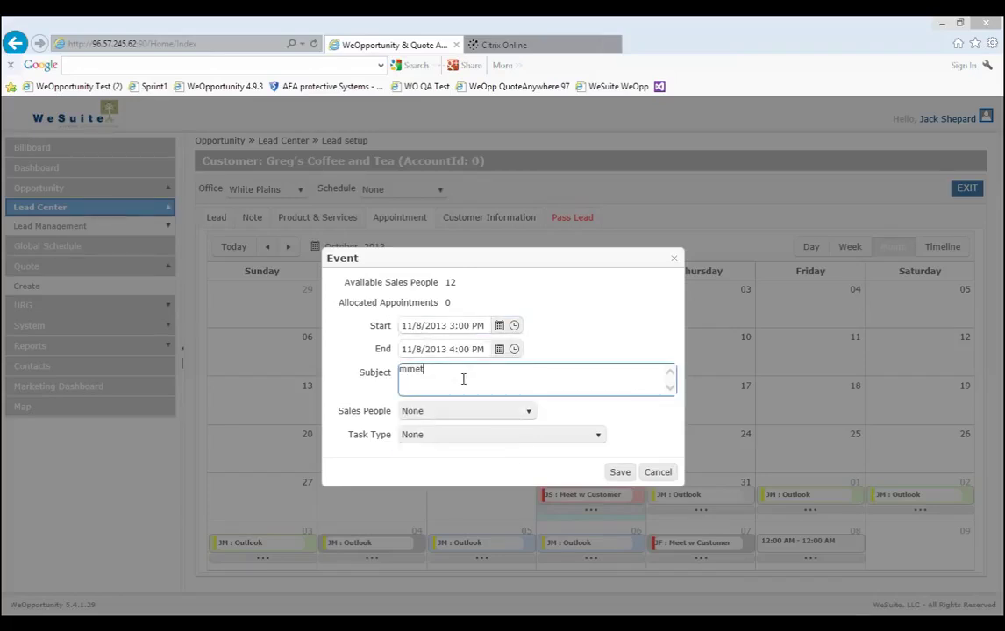
type(" at")
key("BackSpace")
key("BackSpace")
key("BackSpace")
key("BackSpace")
key("BackSpace")
key("BackSpace")
key("BackSpace")
type("eet at office")
left_click(460, 421)
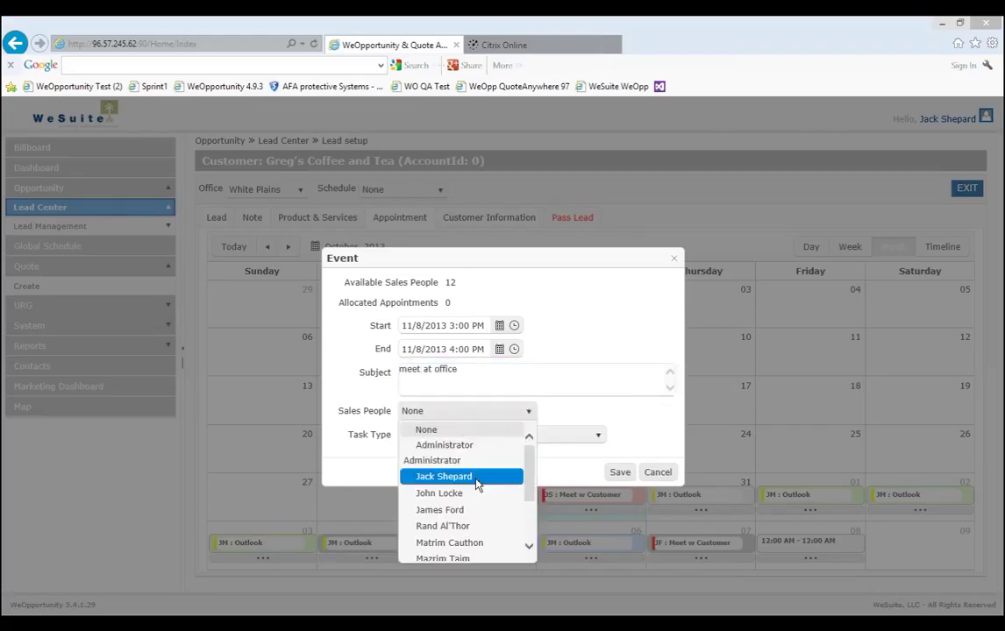
left_click(478, 485)
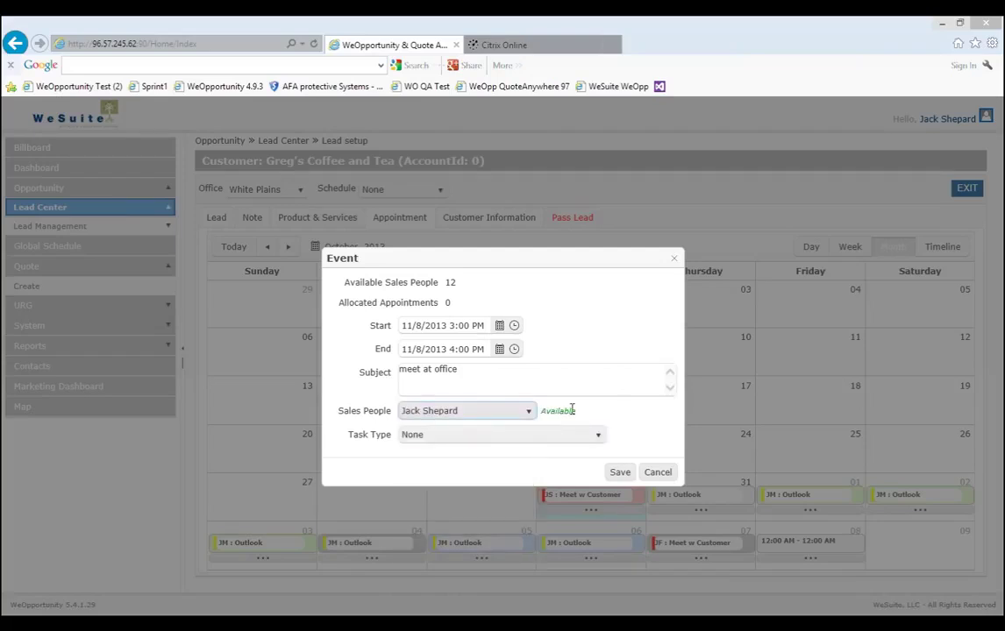
left_click(561, 434)
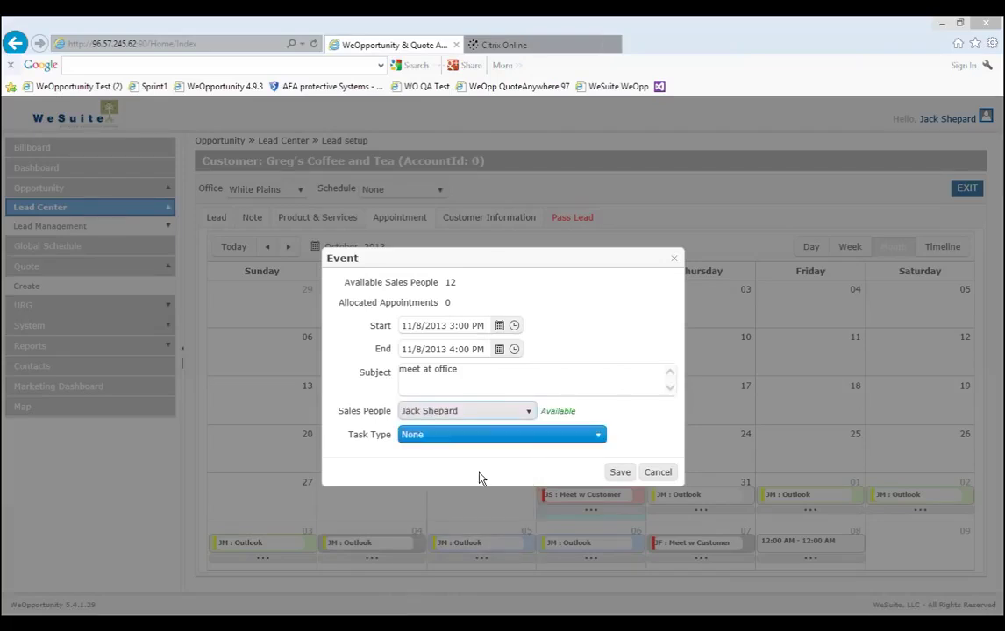
key("alt+Down")
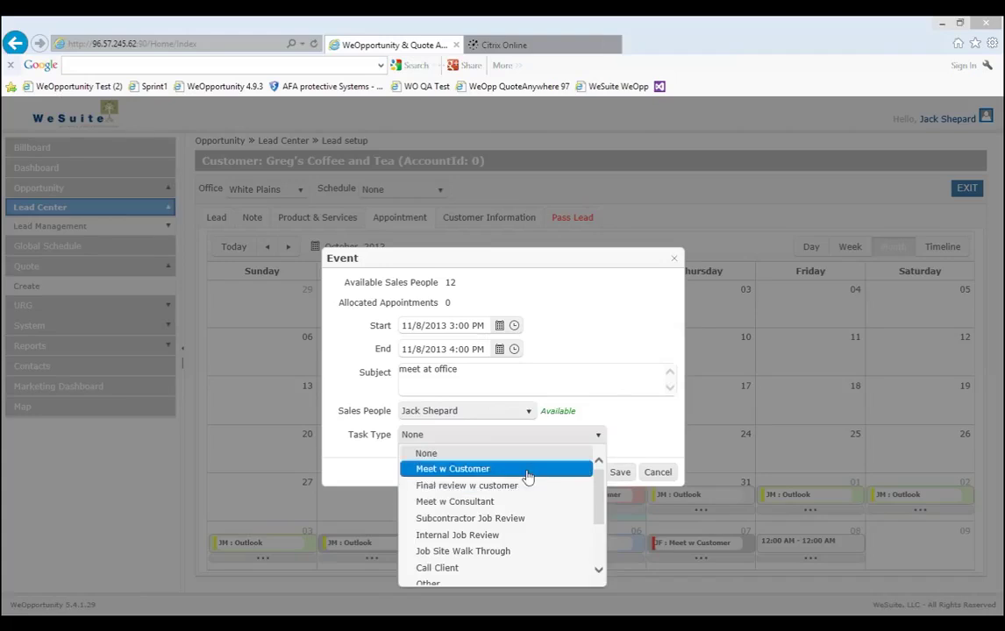
left_click(527, 469)
key("Return")
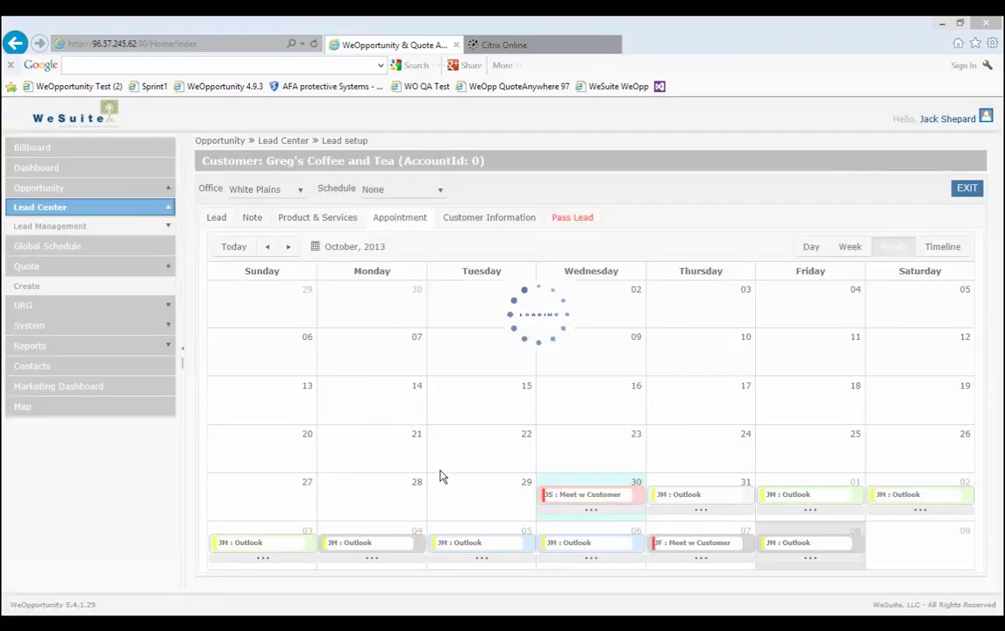
left_click(572, 218)
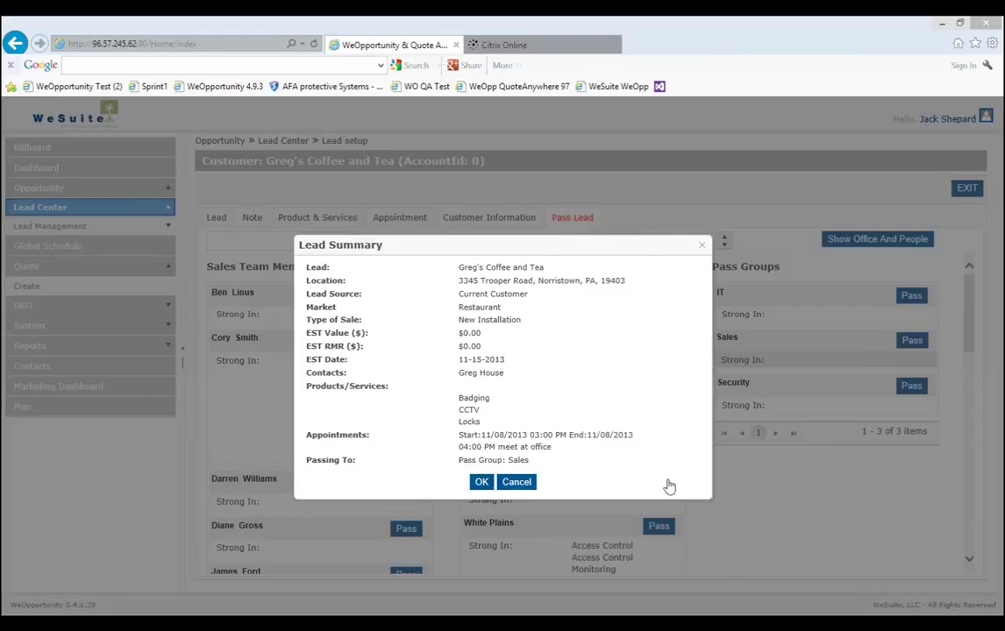
key("Return")
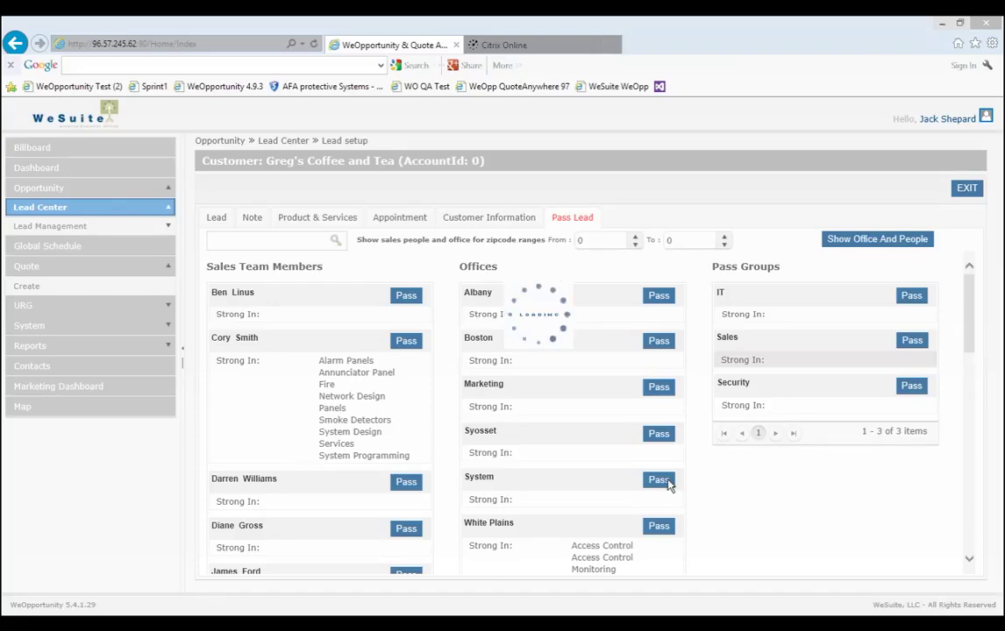
left_click(554, 381)
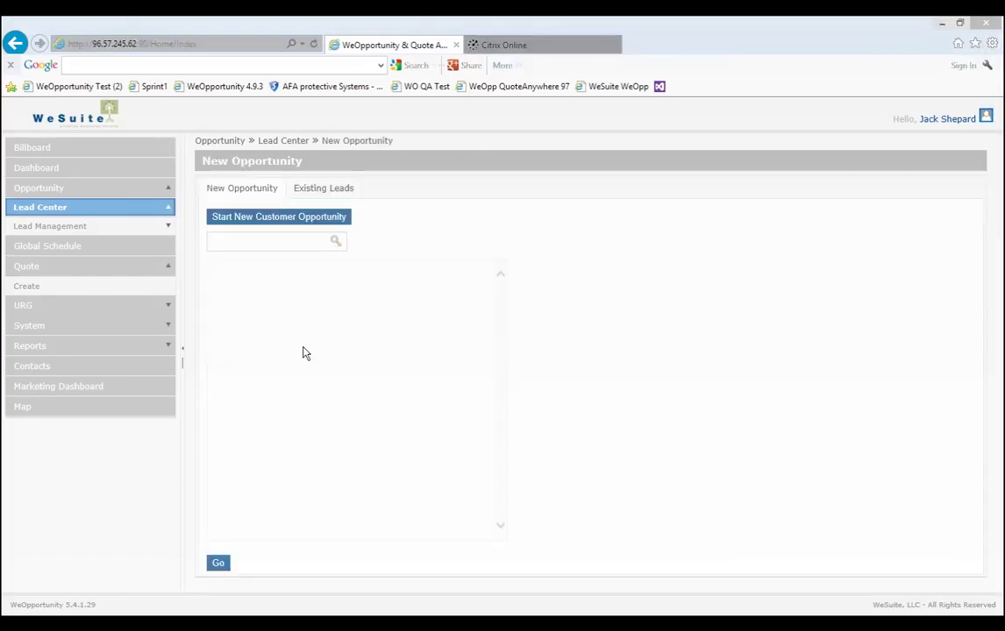
left_click(127, 226)
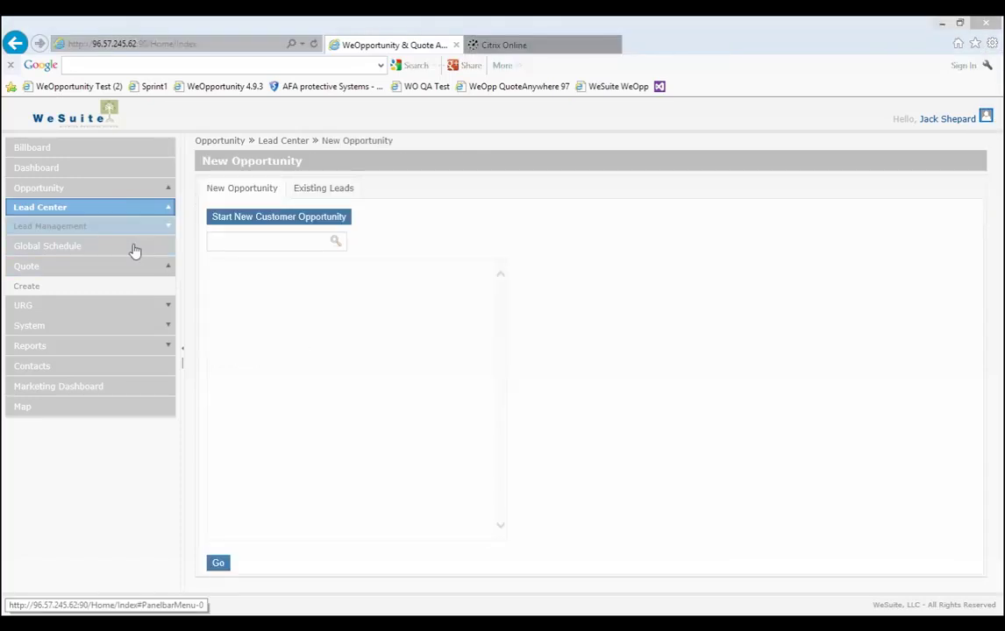
left_click(25, 416)
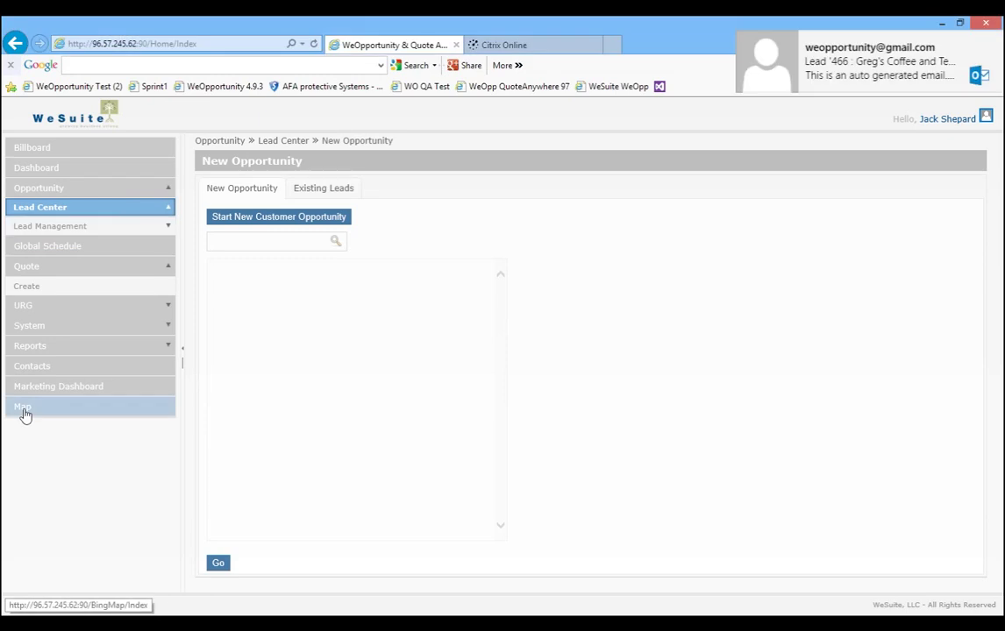
Open the lead 466 notification e-mail and scroll through its appointment and prospect details.
left_click(25, 412)
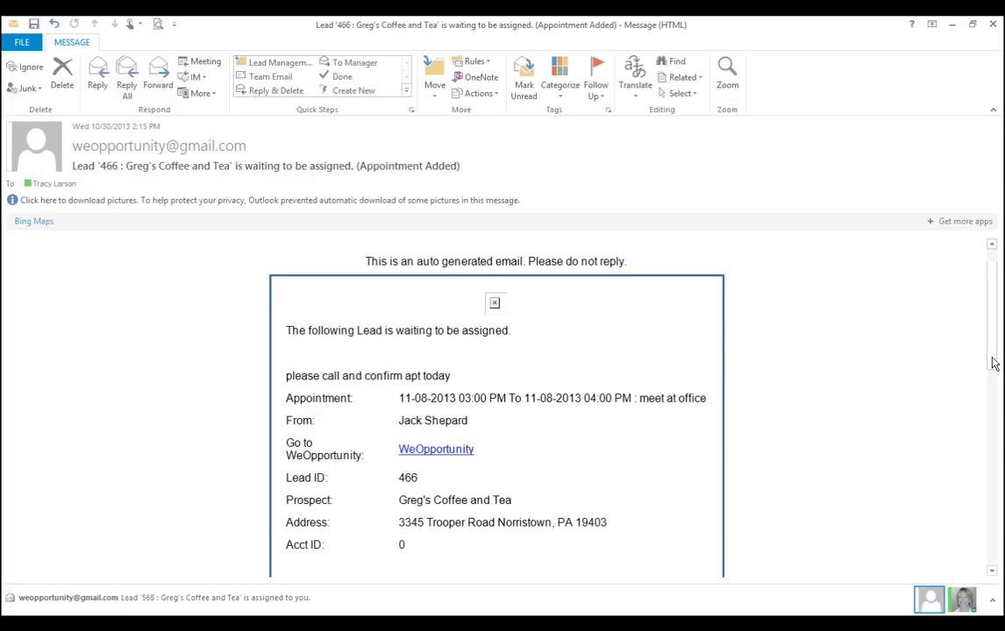
scroll(994, 363, "down", 2)
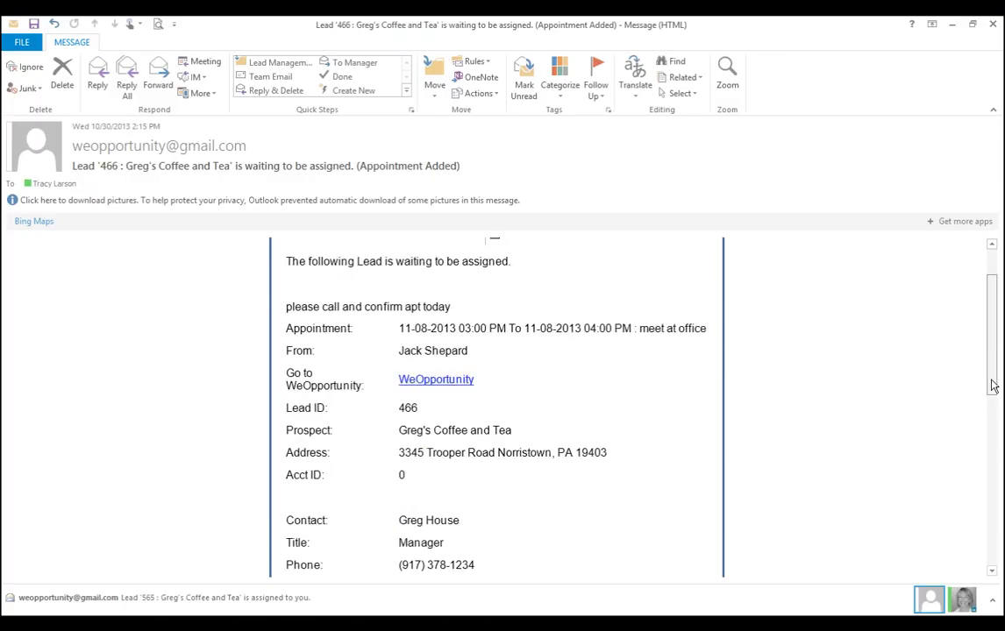
scroll(993, 390, "down", 3)
scroll(991, 430, "down", 1)
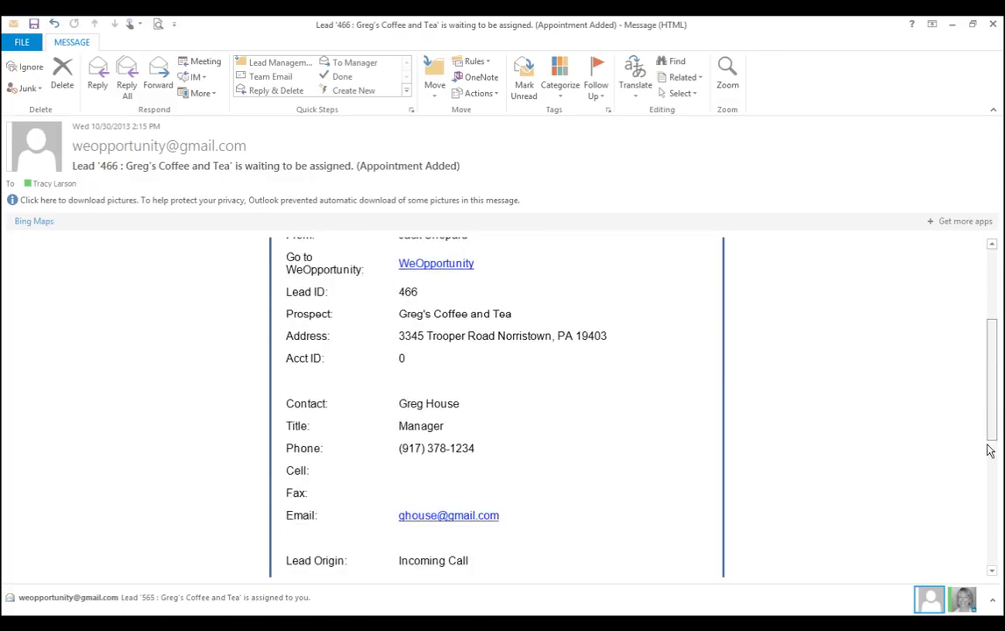
scroll(989, 456, "down", 4)
scroll(989, 465, "down", 2)
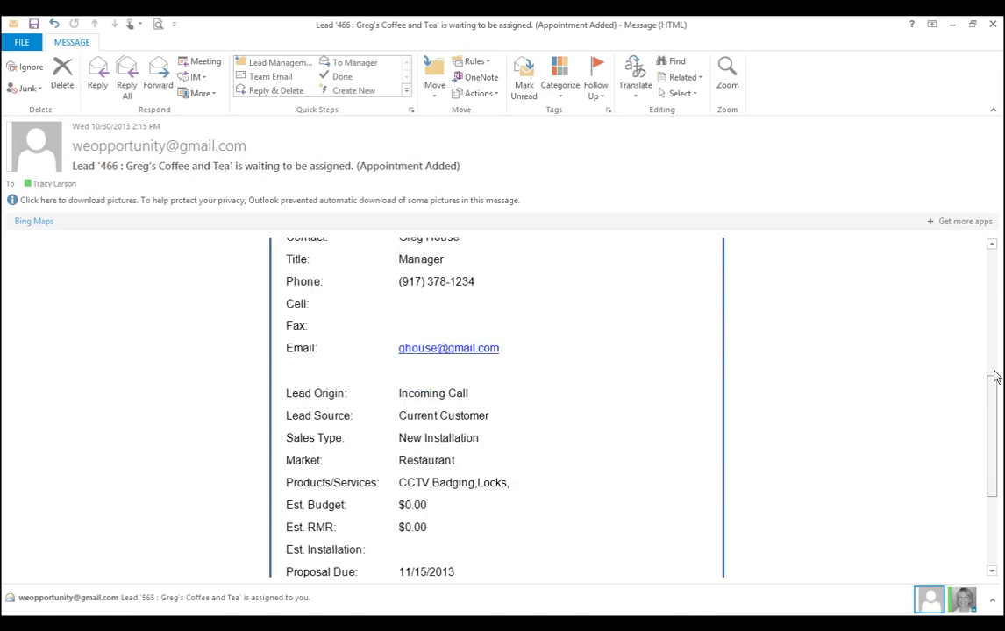
scroll(995, 377, "up", 10)
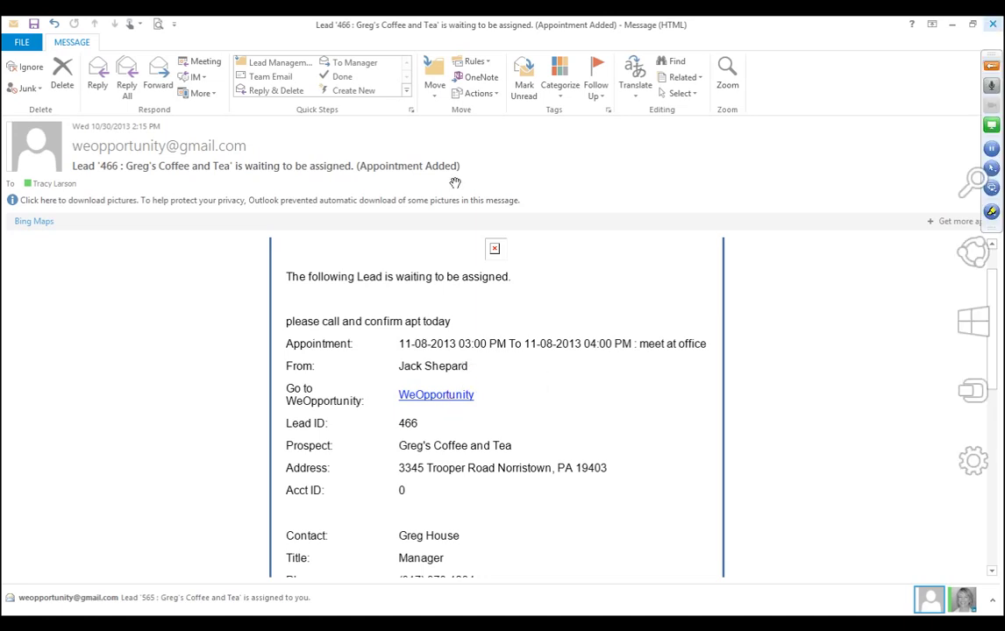
Close the lead e-mail and plot all leads on the WeOpportunity map.
left_click(994, 24)
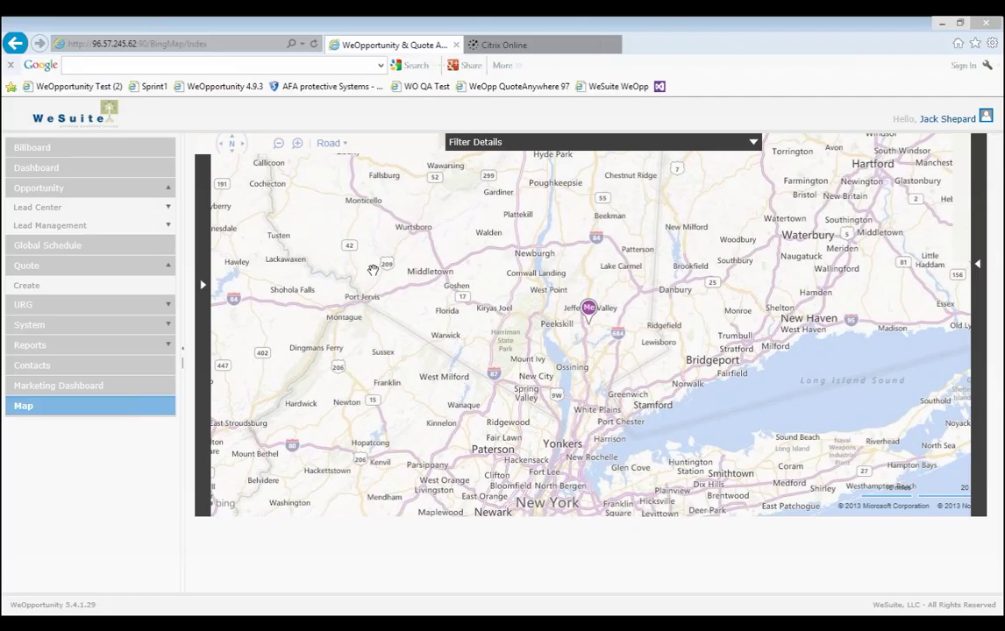
left_click(127, 407)
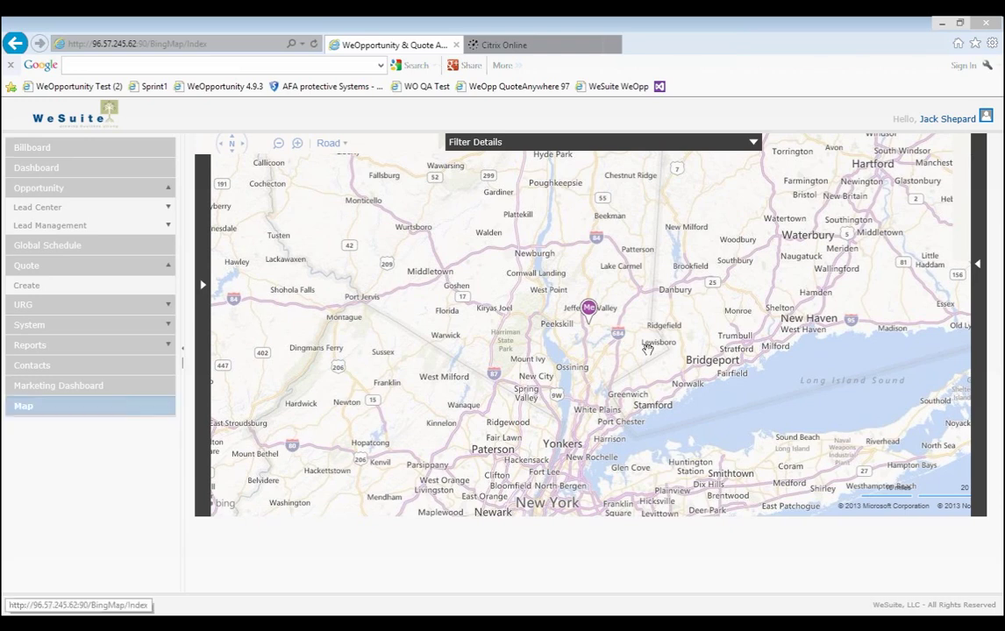
left_click(975, 265)
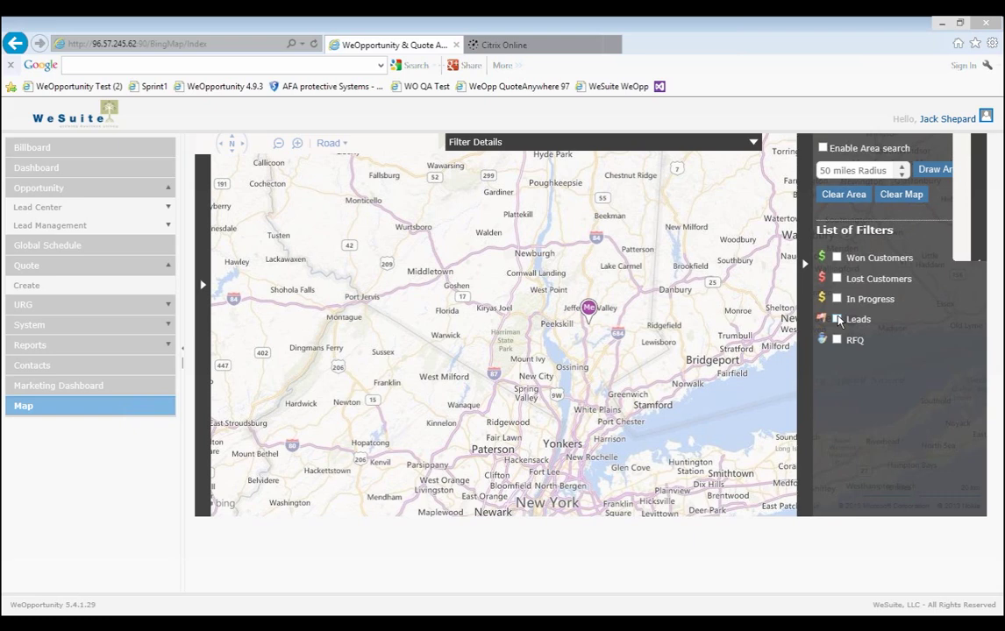
left_click(837, 320)
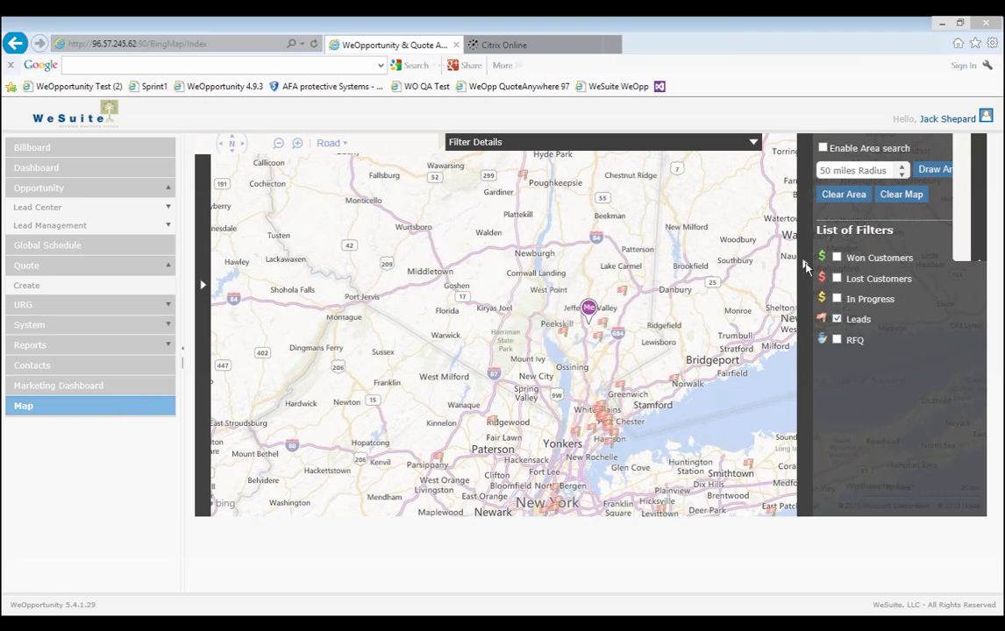
Get driving directions to Green Valley Transit's warehouse opportunity, then go to Lead Management.
left_click(624, 290)
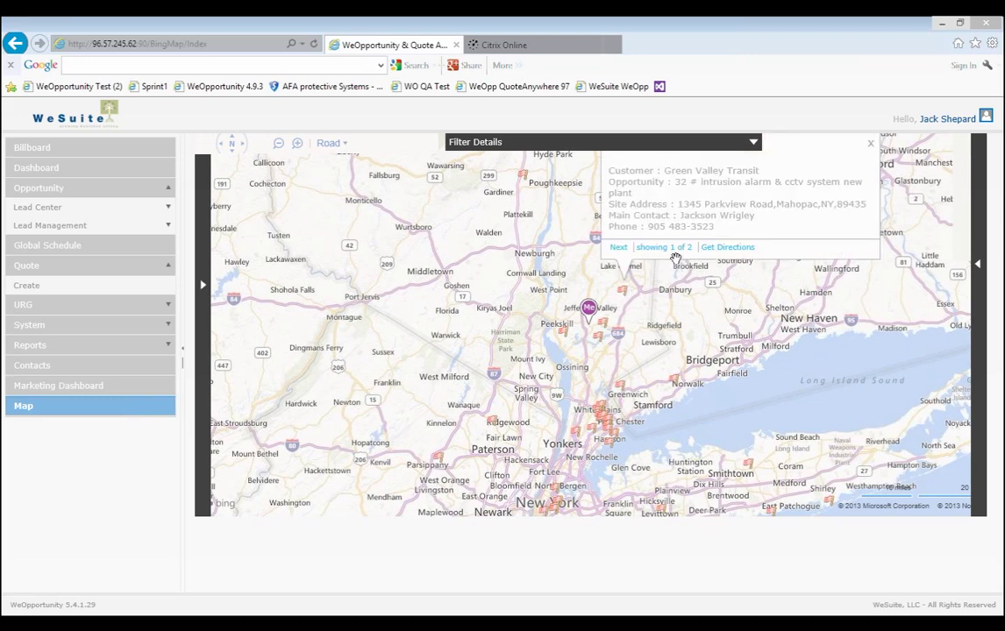
left_click(617, 248)
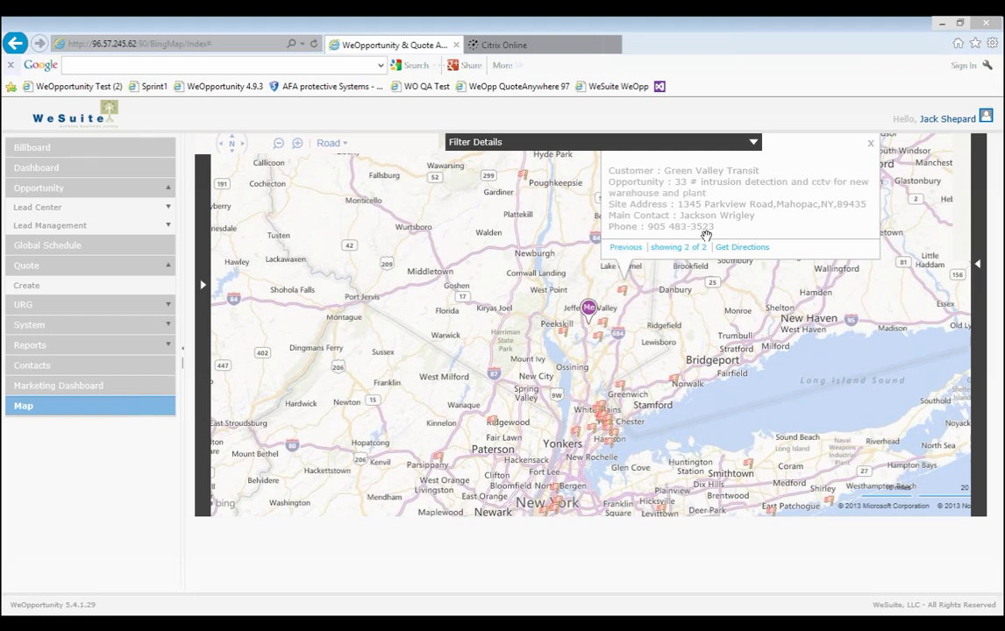
left_click(742, 248)
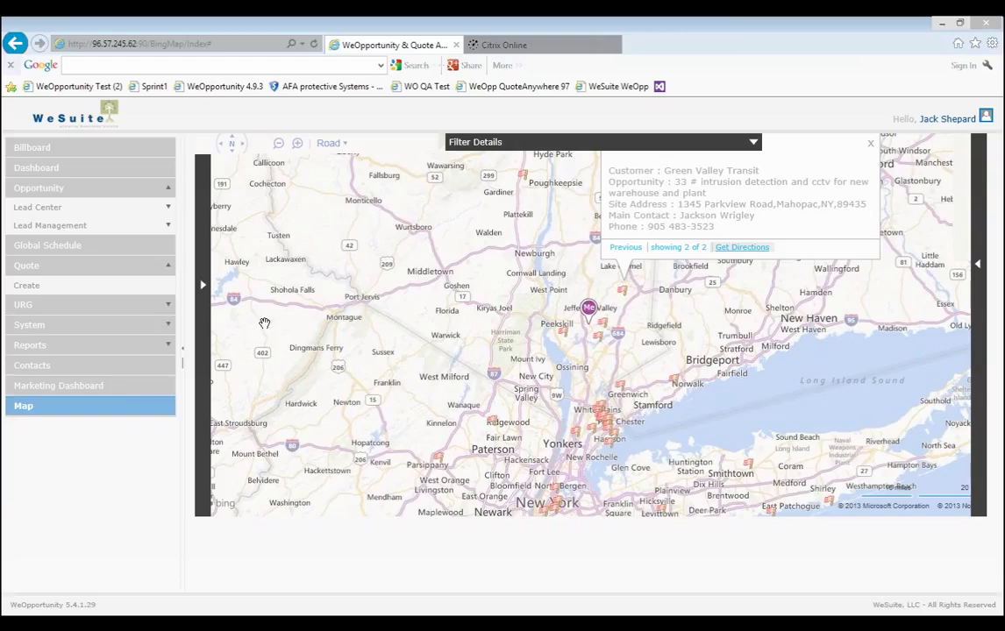
left_click(201, 286)
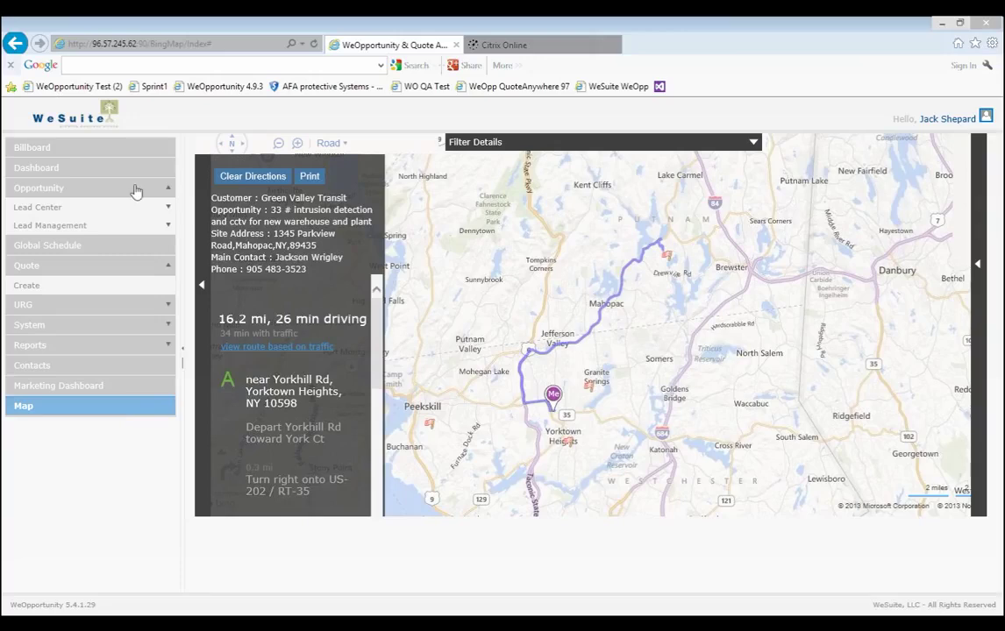
left_click(148, 229)
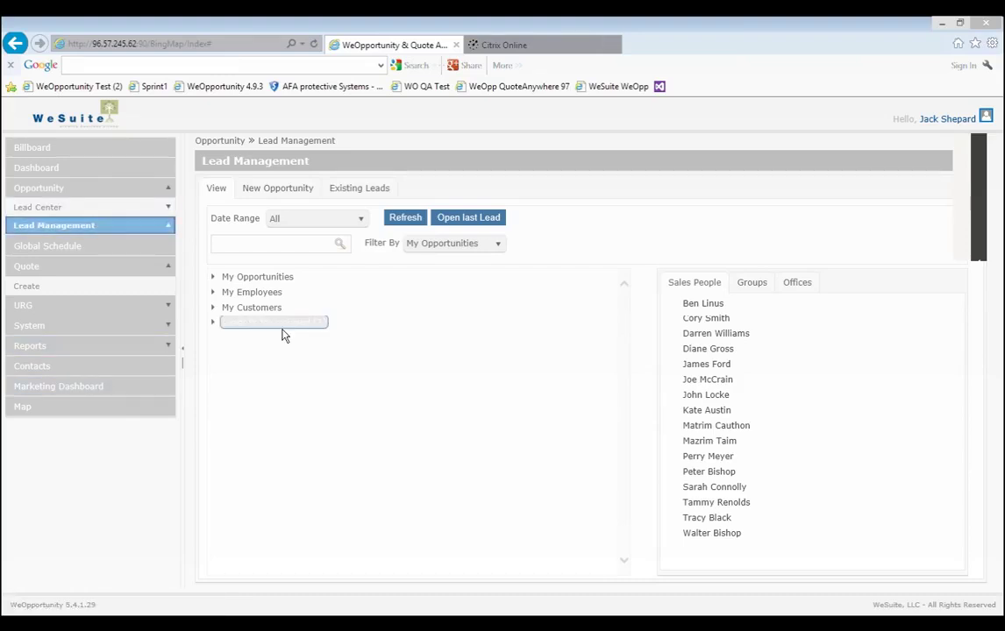
Expand Leads to be assigned and cancel an accidental reassignment of lead 463.
left_click(222, 326)
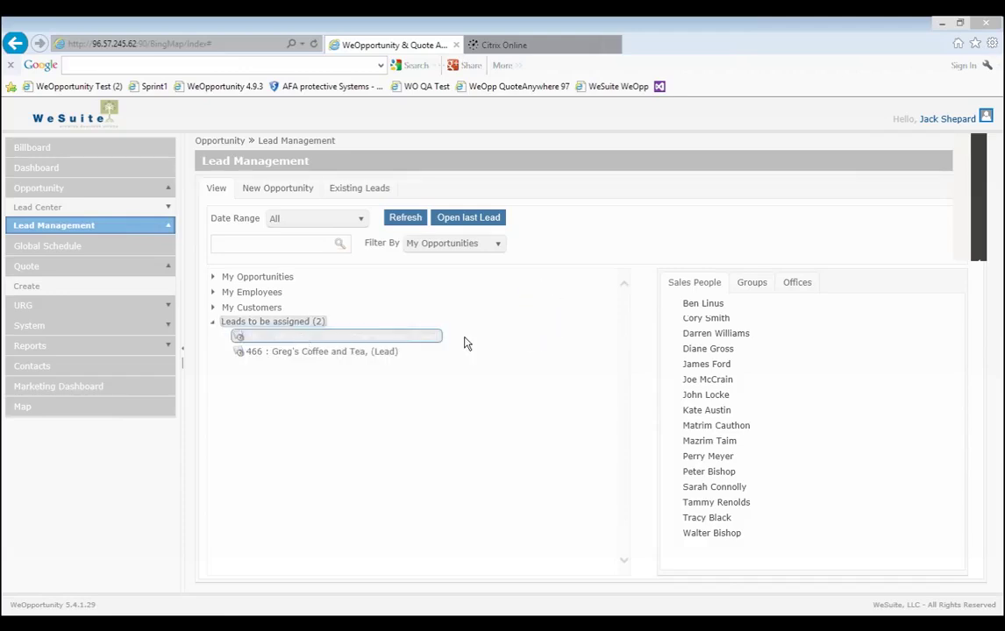
left_click_drag(466, 344, 707, 334)
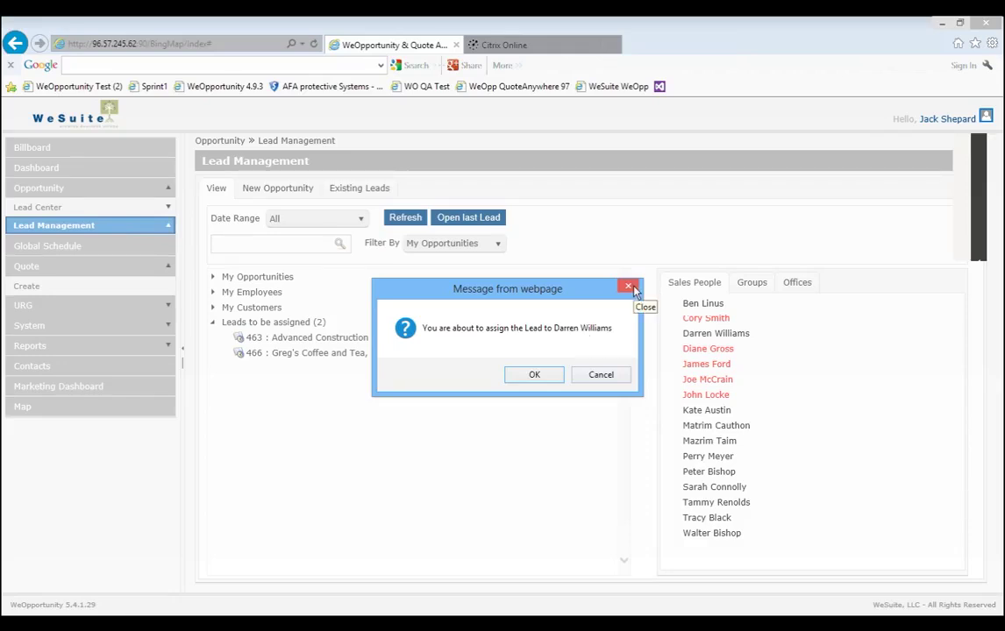
left_click(631, 288)
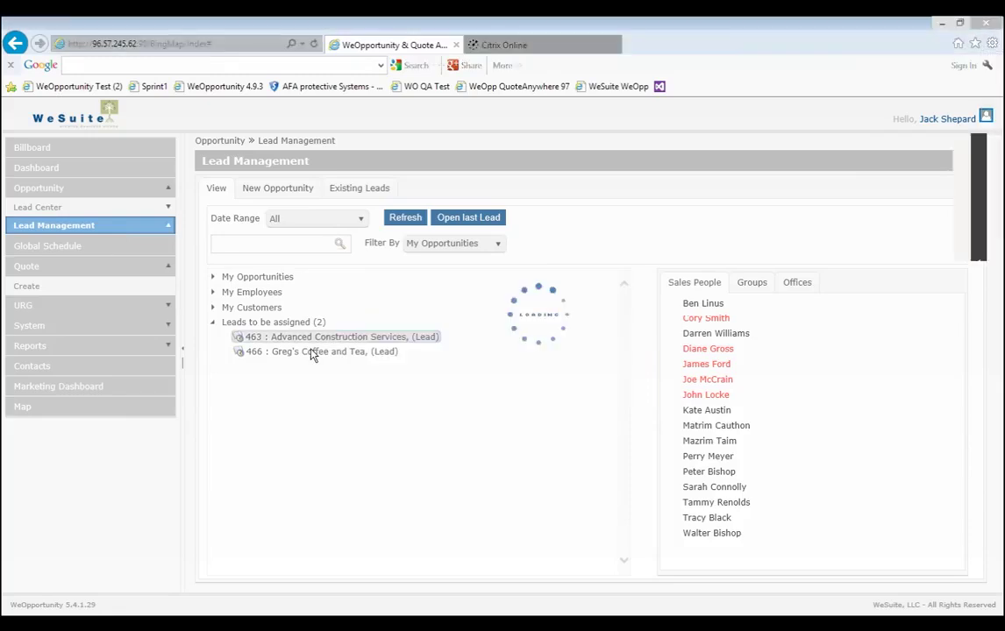
Assign lead 466, Greg's Coffee and Tea, to My Opportunities and confirm.
left_click(215, 279)
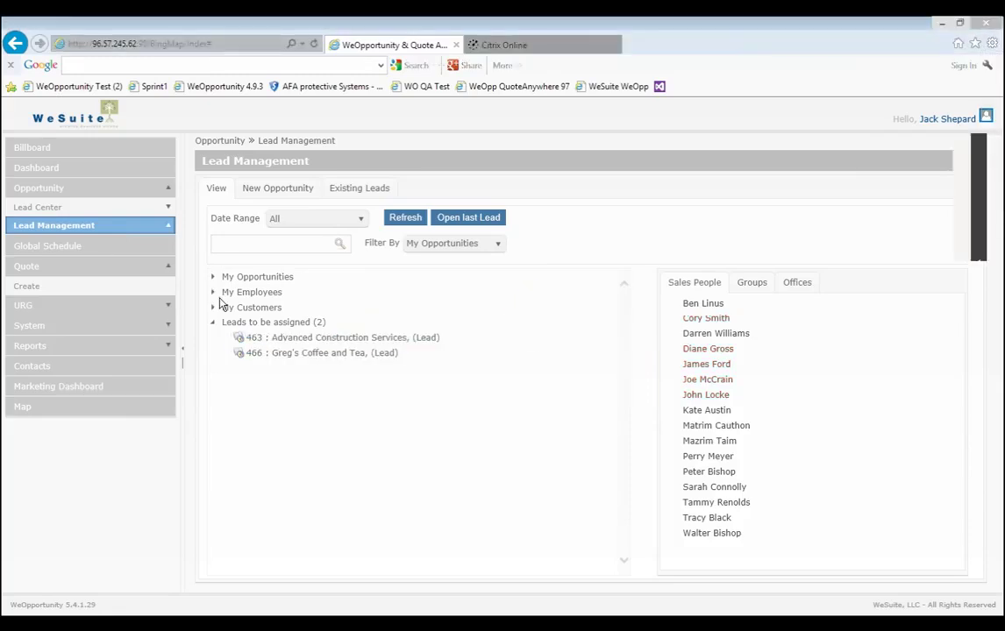
left_click(287, 465)
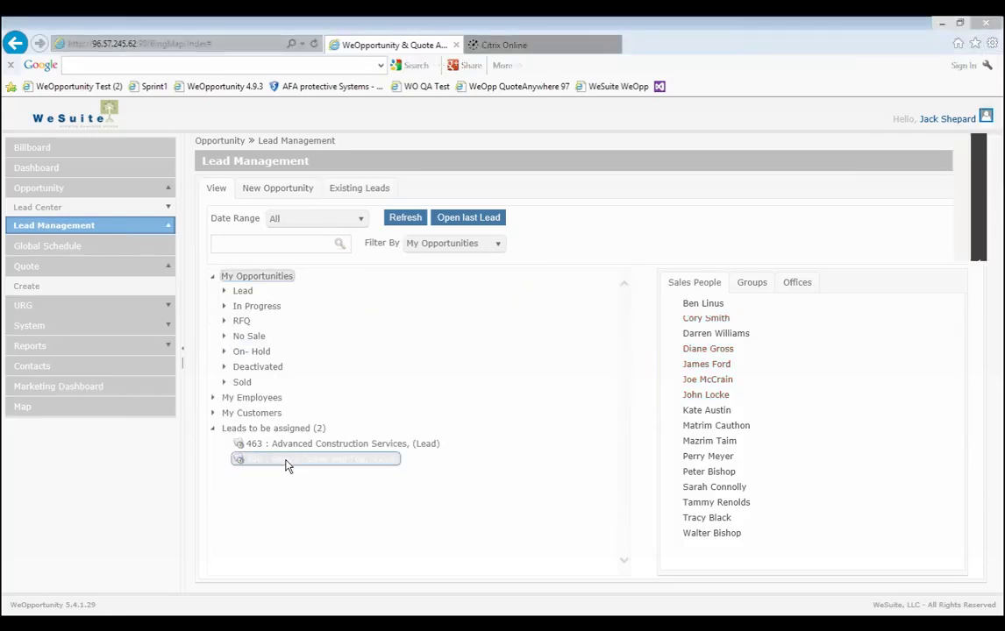
left_click_drag(285, 464, 285, 279)
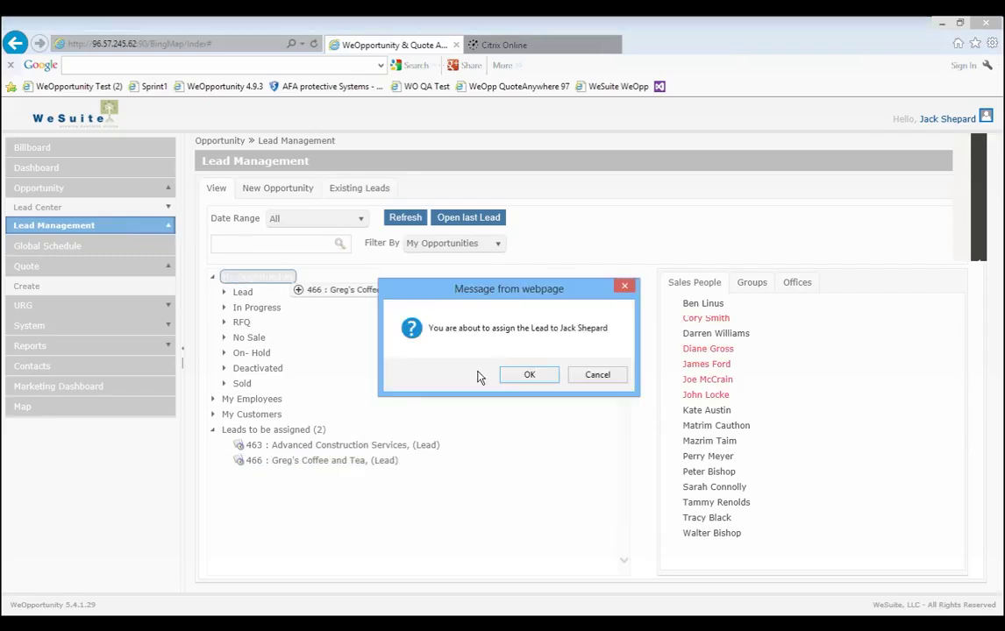
left_click(525, 375)
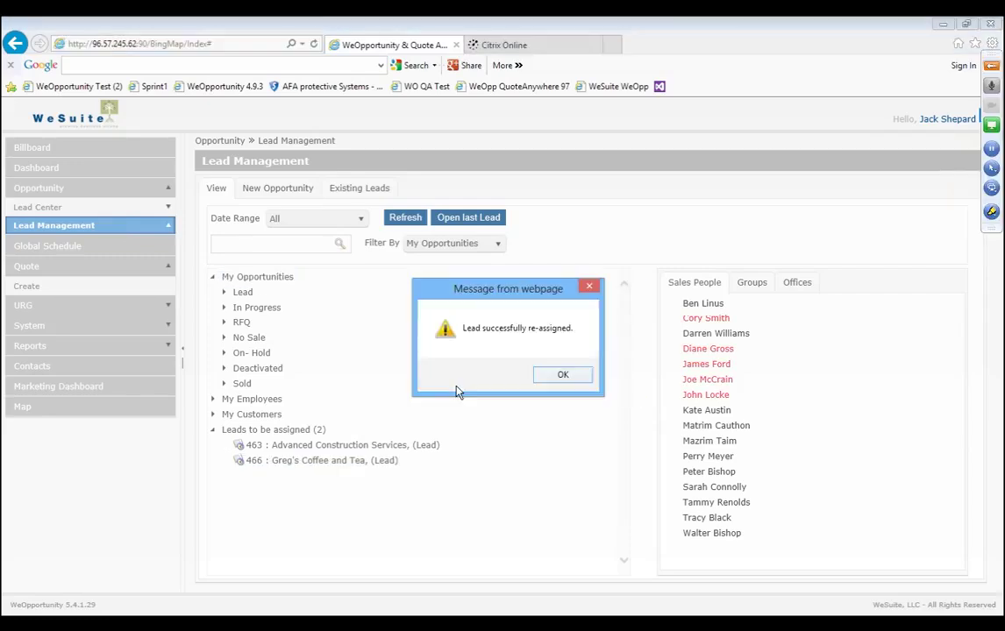
key("Return")
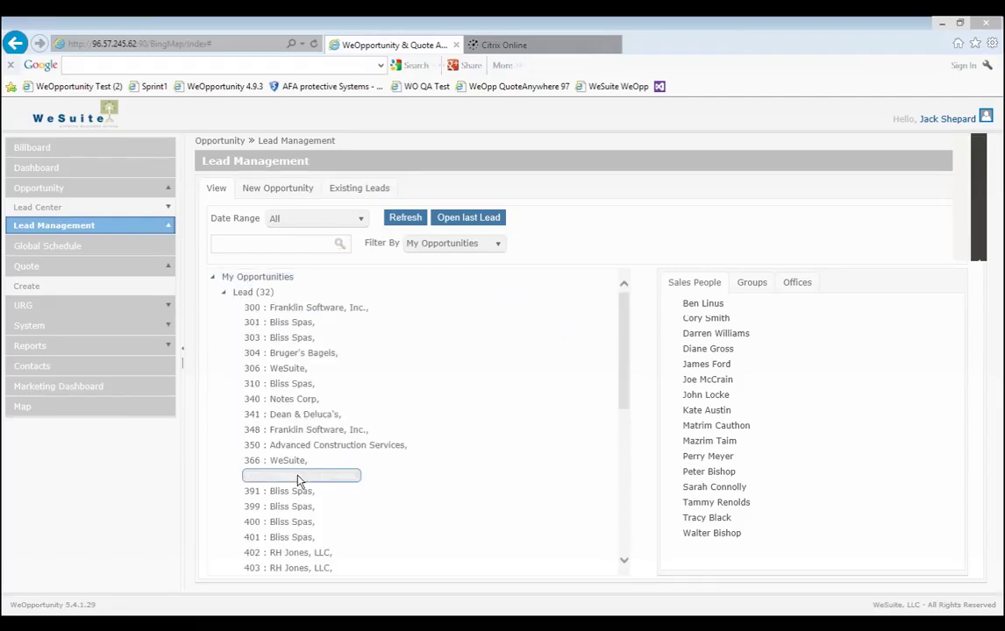
Open lead 372 Franklin Corporation and review its Opp Info questionnaire and pipeline stages.
left_click(261, 475)
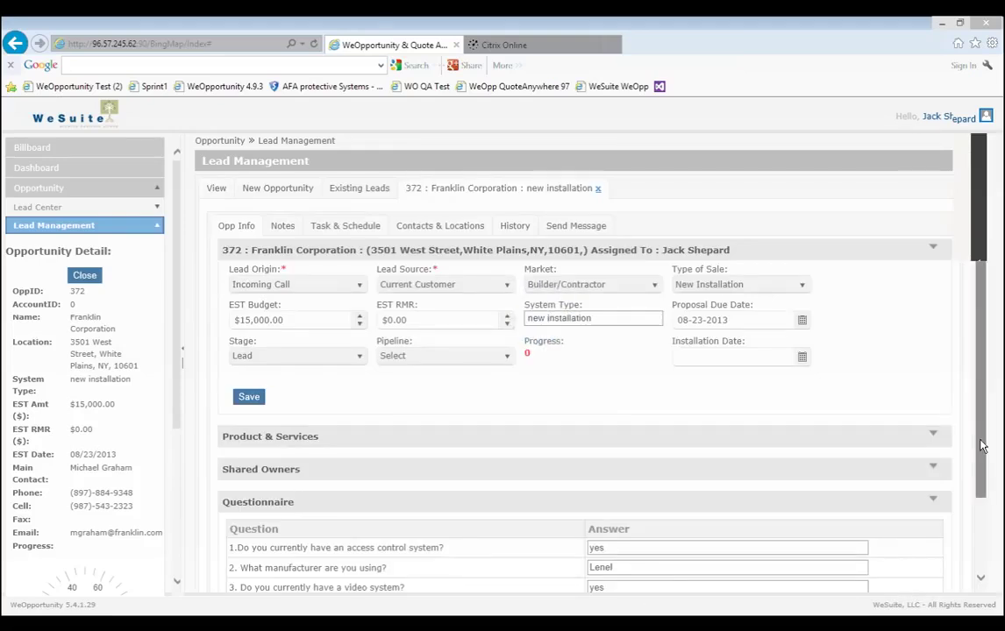
scroll(981, 445, "down", 2)
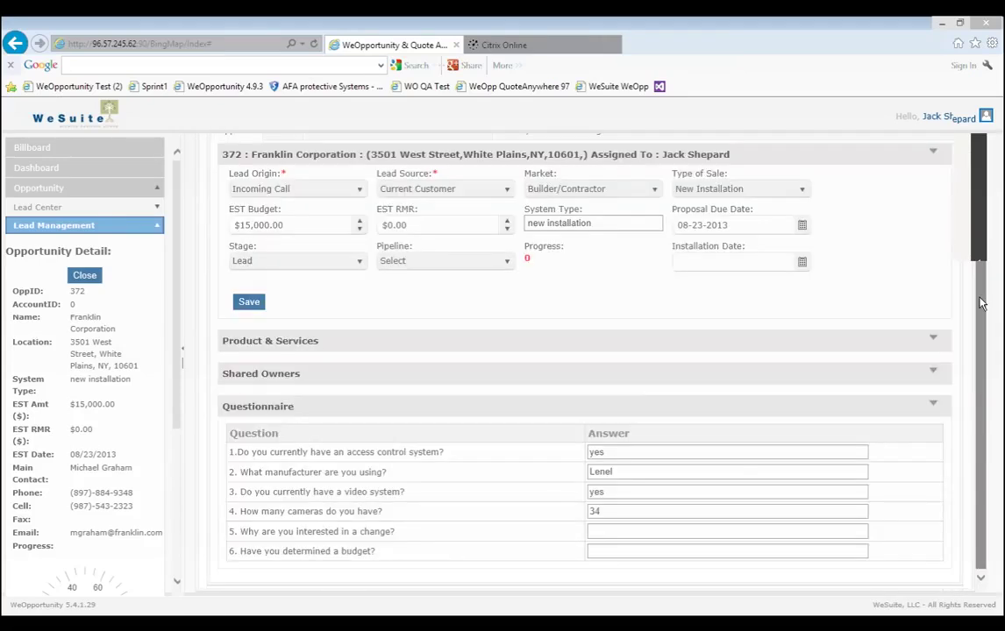
scroll(980, 299, "up", 2)
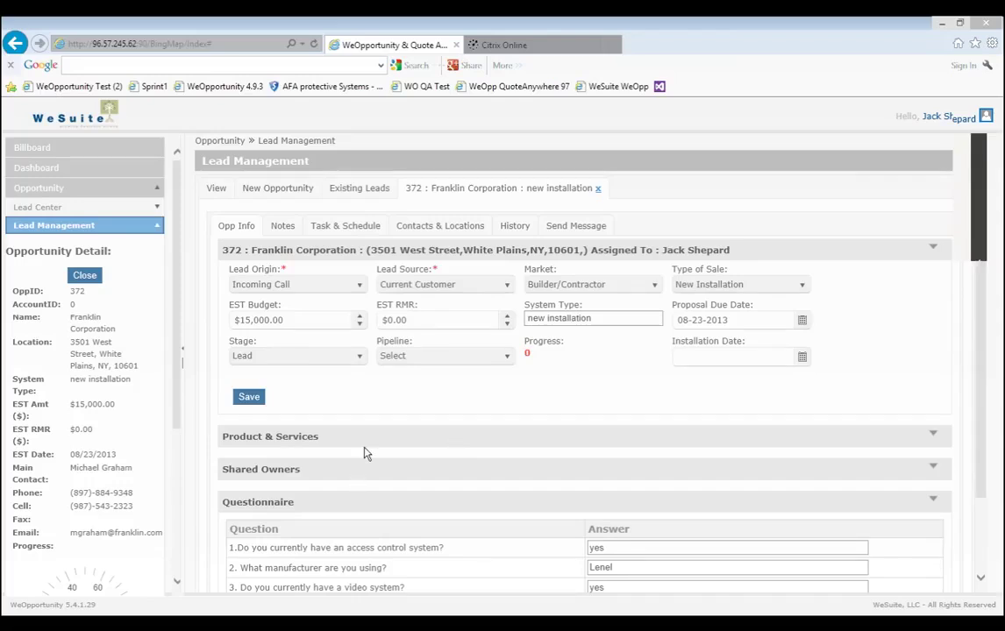
left_click(417, 357)
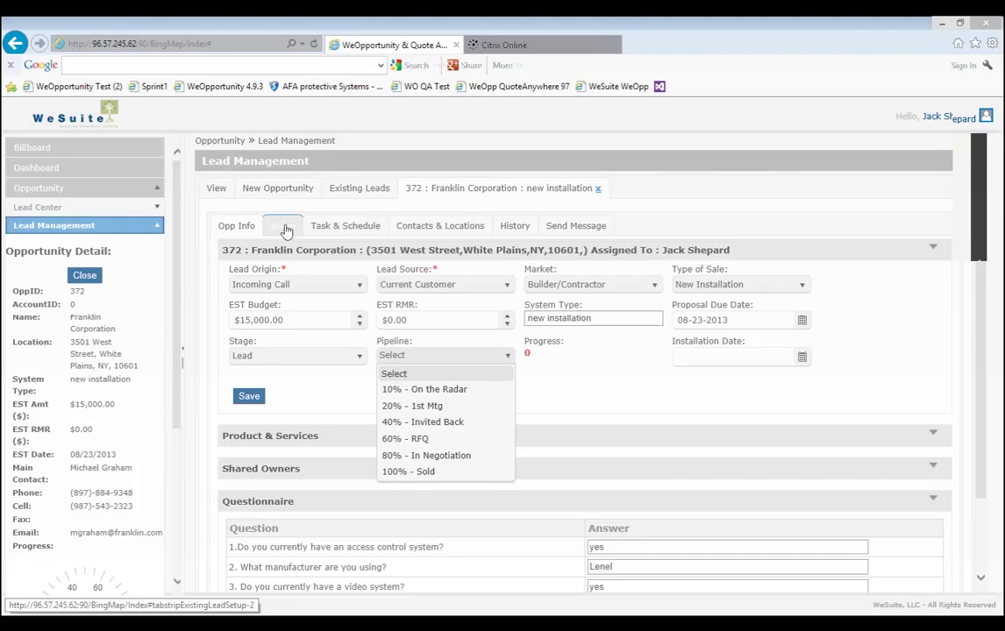
Show opportunity 372's Task & Schedule tab listing 13 tasks, employees and managers.
left_click(329, 229)
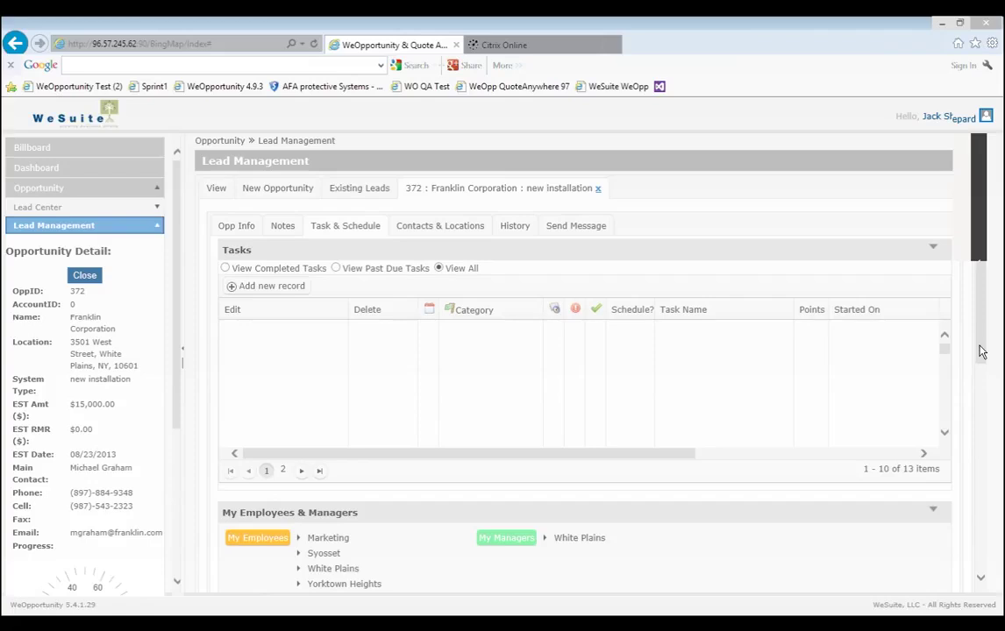
scroll(447, 534, "down", 4)
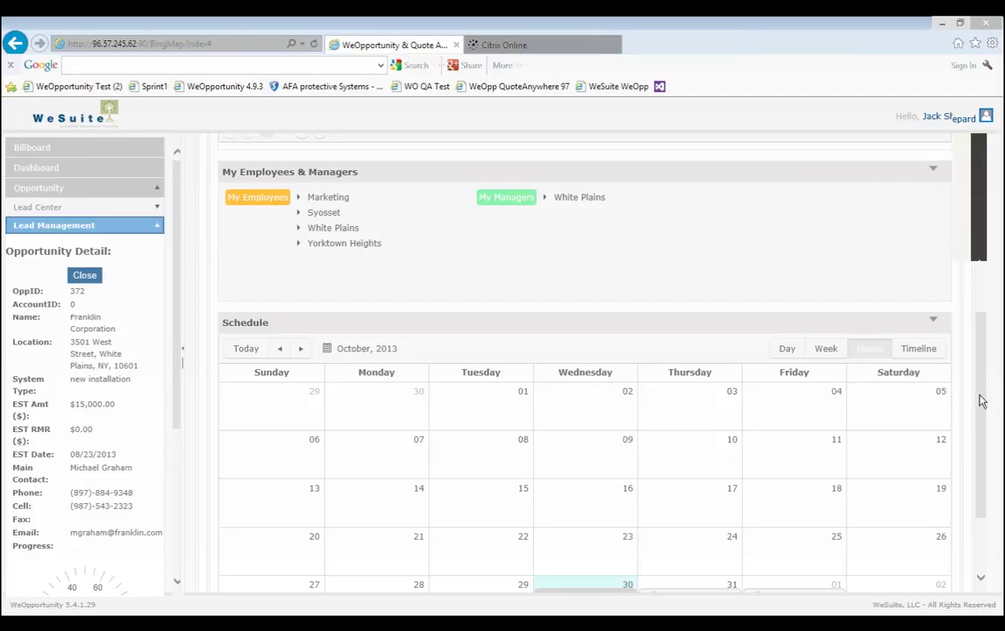
left_click_drag(984, 414, 718, 533)
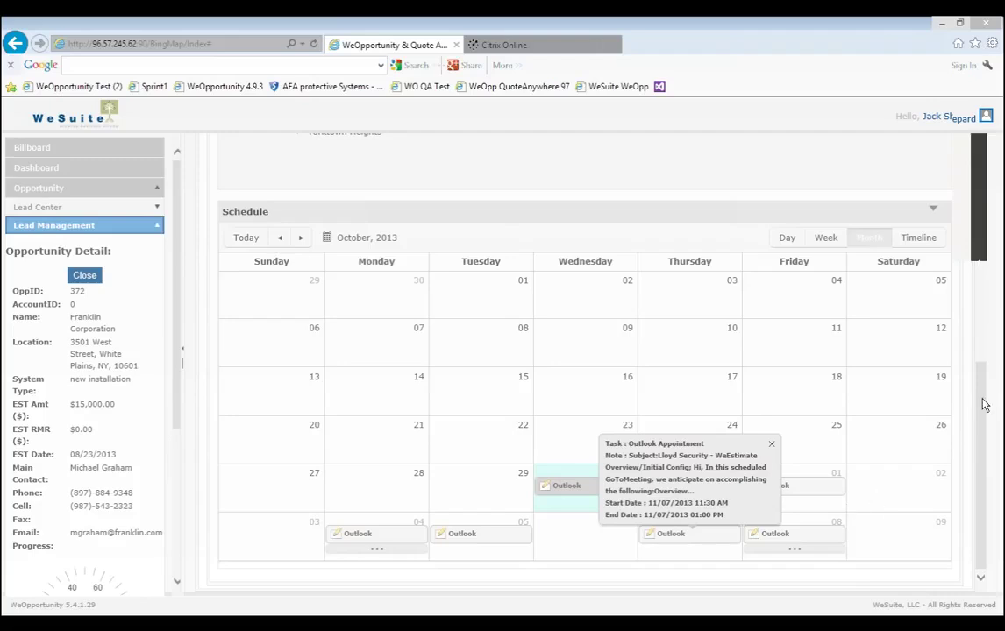
scroll(979, 138, "up", 10)
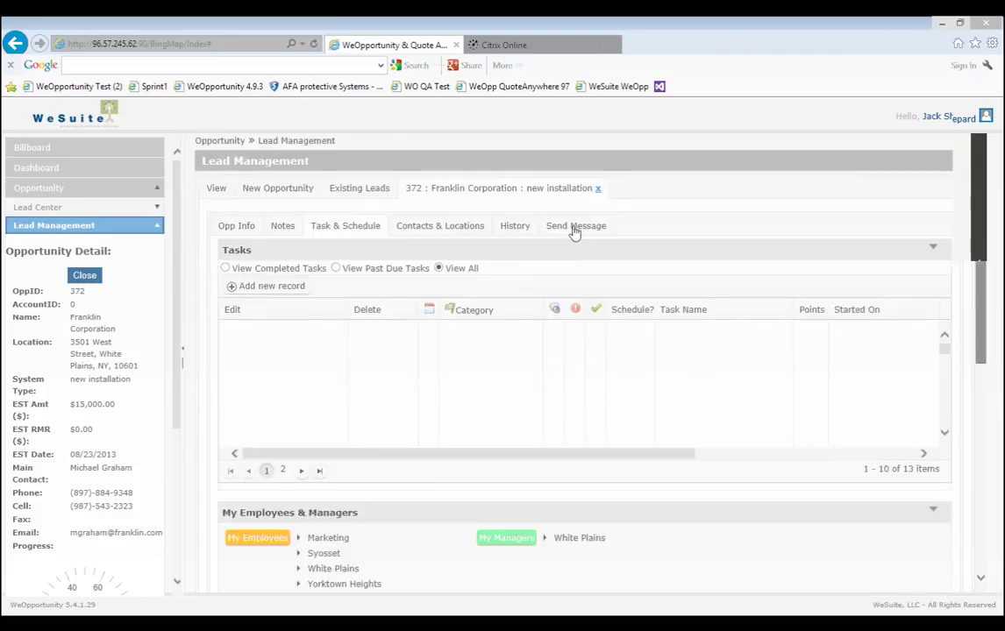
Preview Send Message and History, then view Contacts & Locations, cancelling the Add Contact form.
left_click(574, 230)
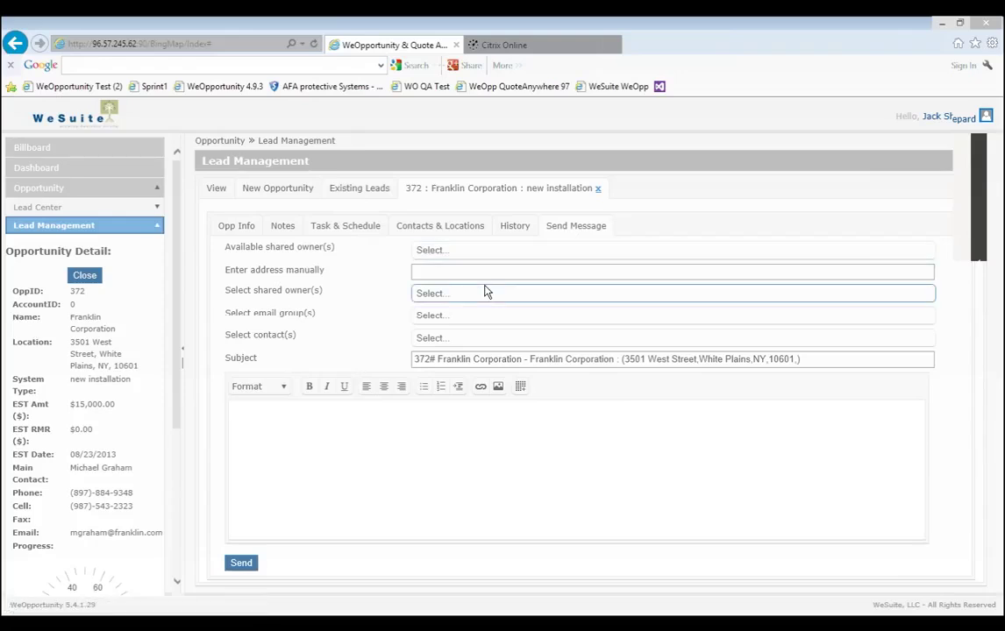
left_click(516, 230)
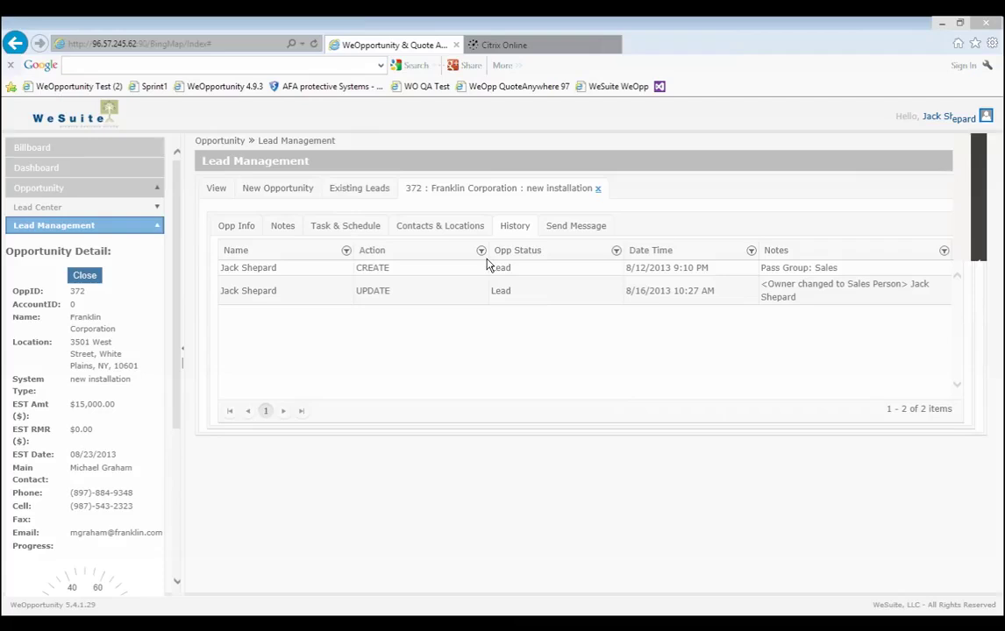
left_click(452, 230)
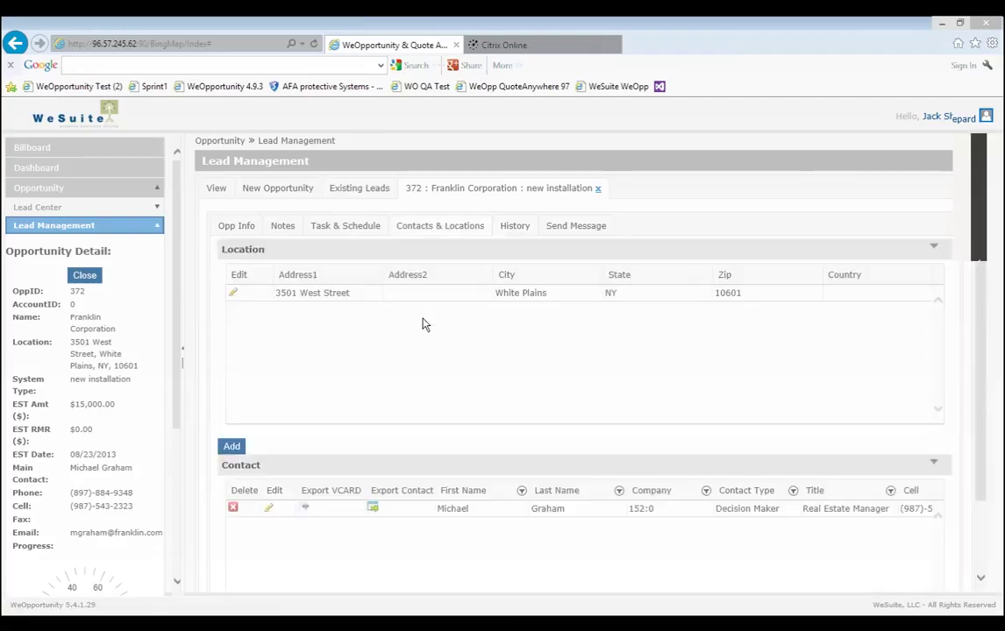
left_click(233, 447)
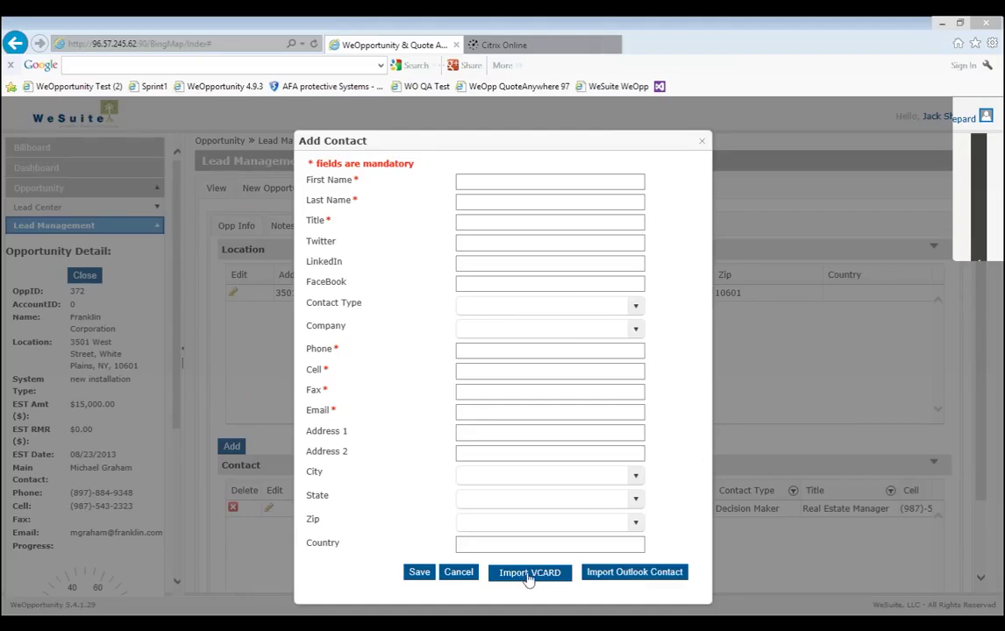
left_click(455, 575)
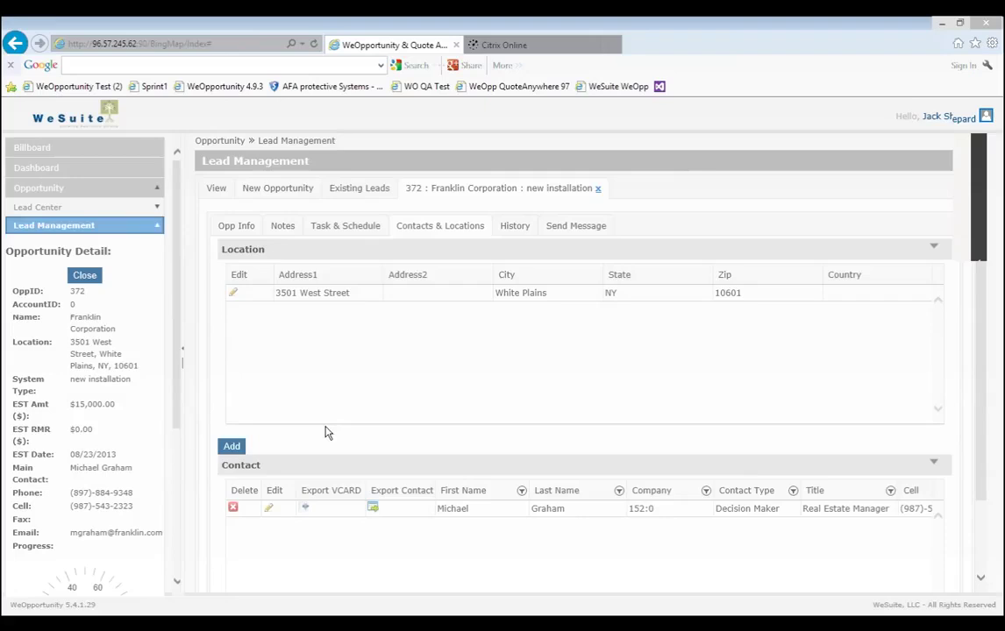
Close the Franklin Corporation opportunity and review the October 2013 Global Schedule calendar.
left_click(85, 275)
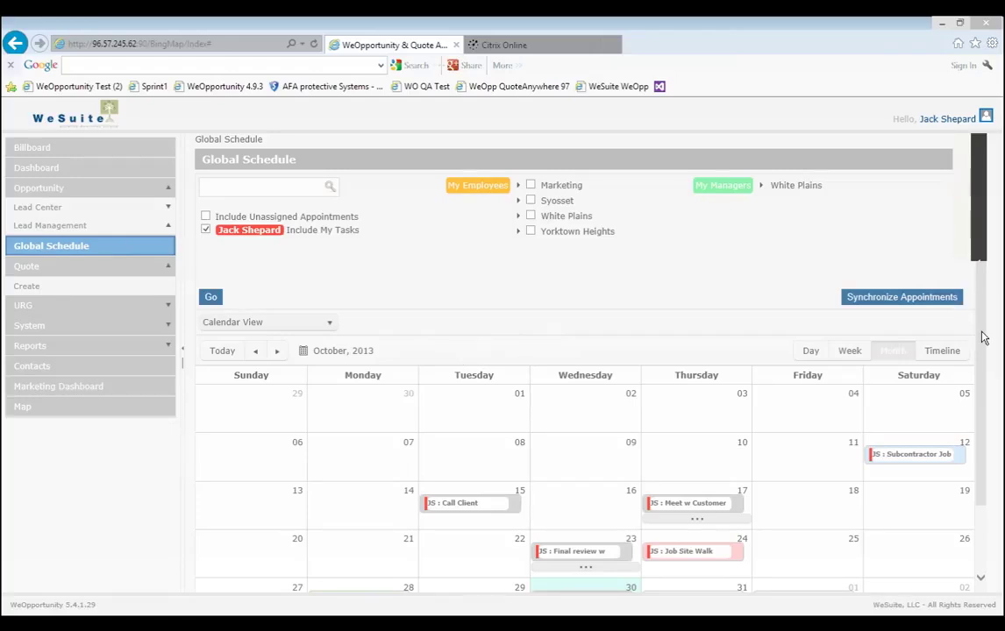
scroll(967, 404, "down", 1)
scroll(967, 404, "down", 2)
mouse_move(700, 528)
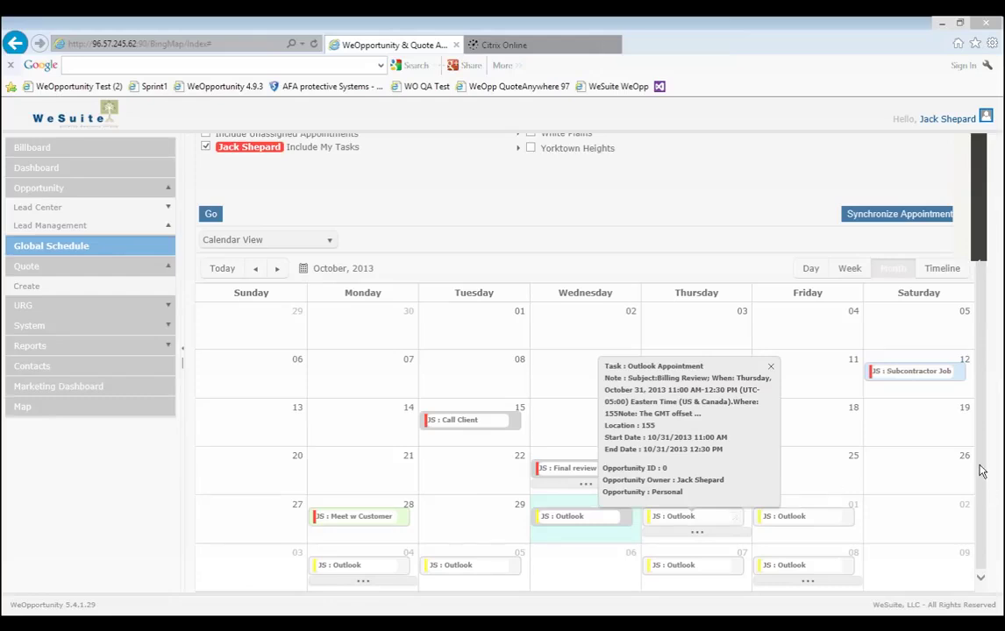
scroll(982, 471, "up", 2)
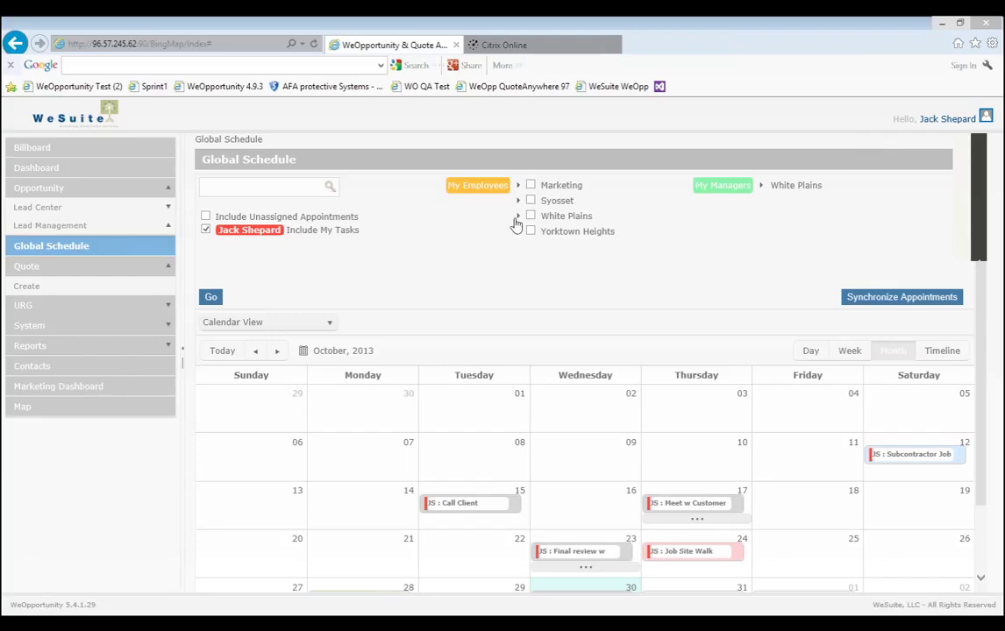
Include all White Plains employees' appointments in the October 2013 Global Schedule.
left_click(517, 216)
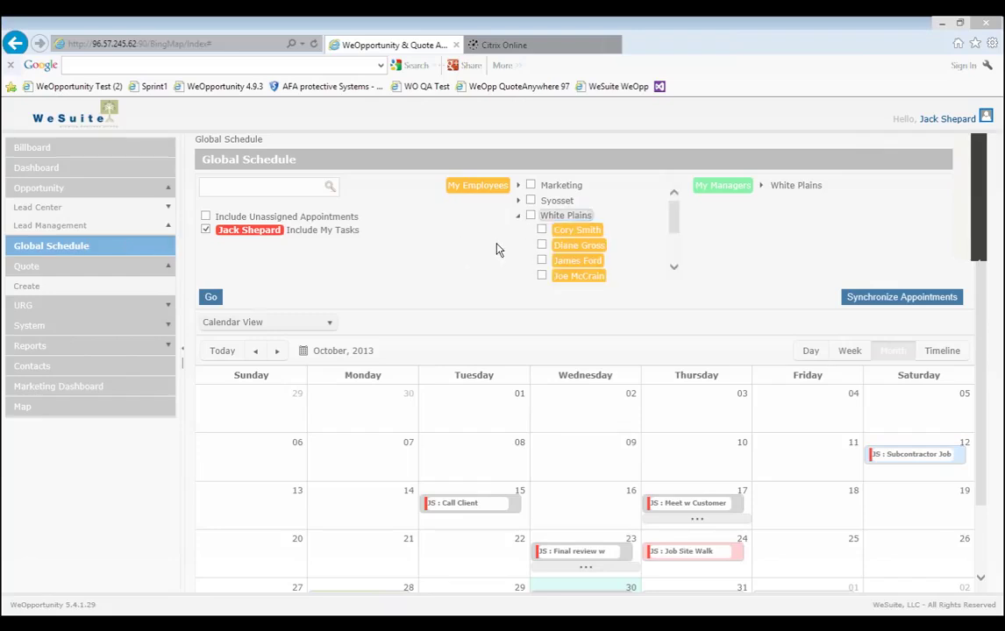
left_click(531, 216)
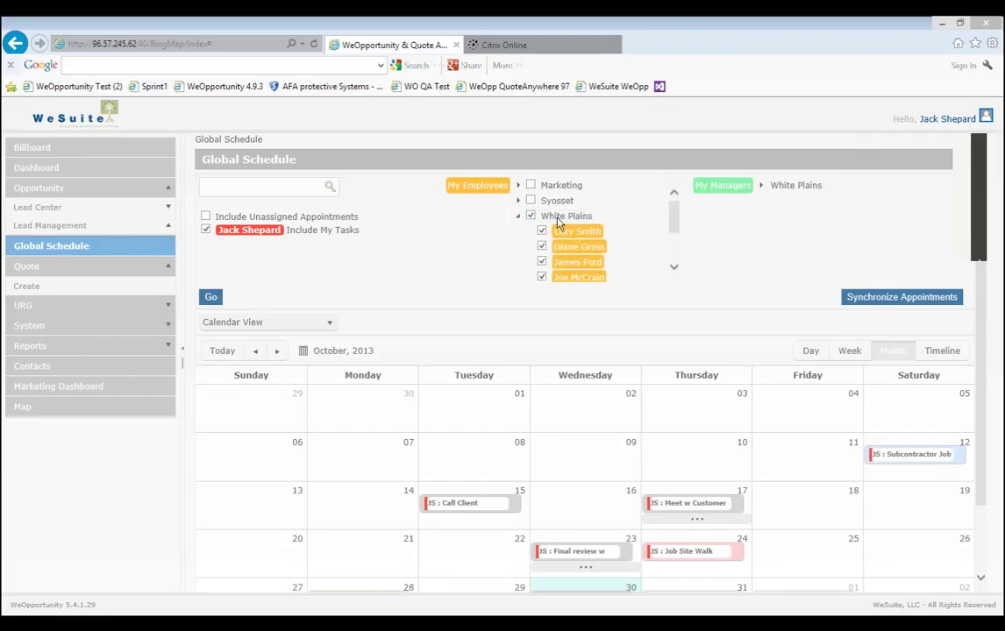
left_click(209, 297)
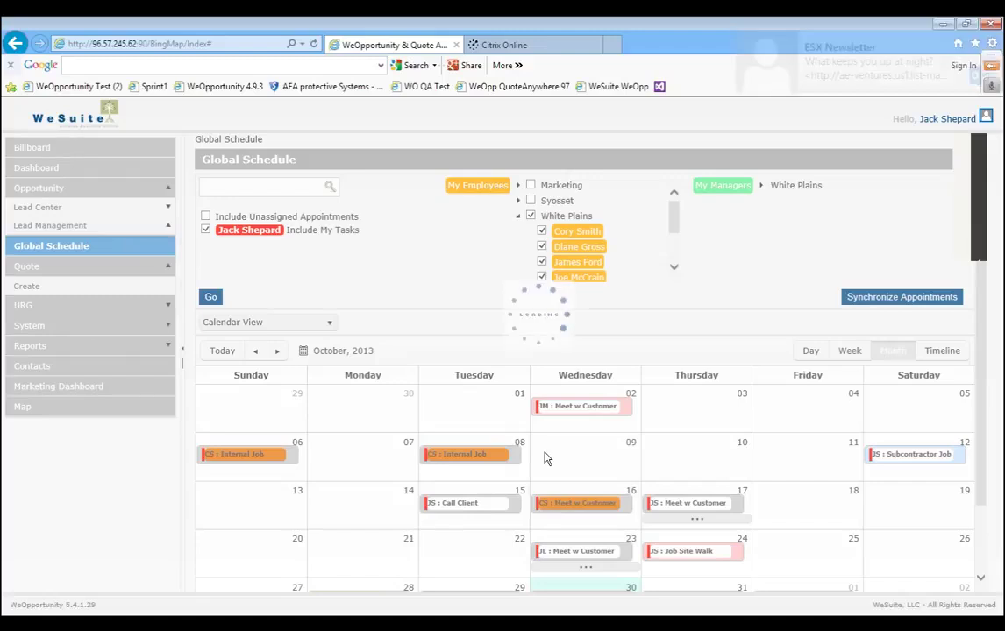
mouse_move(489, 462)
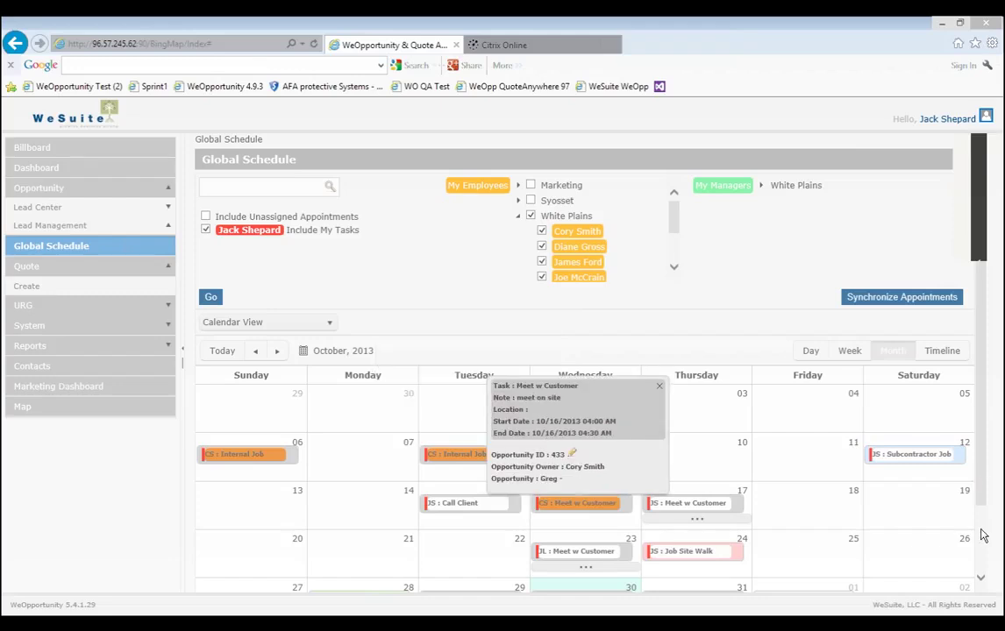
scroll(981, 535, "down", 1)
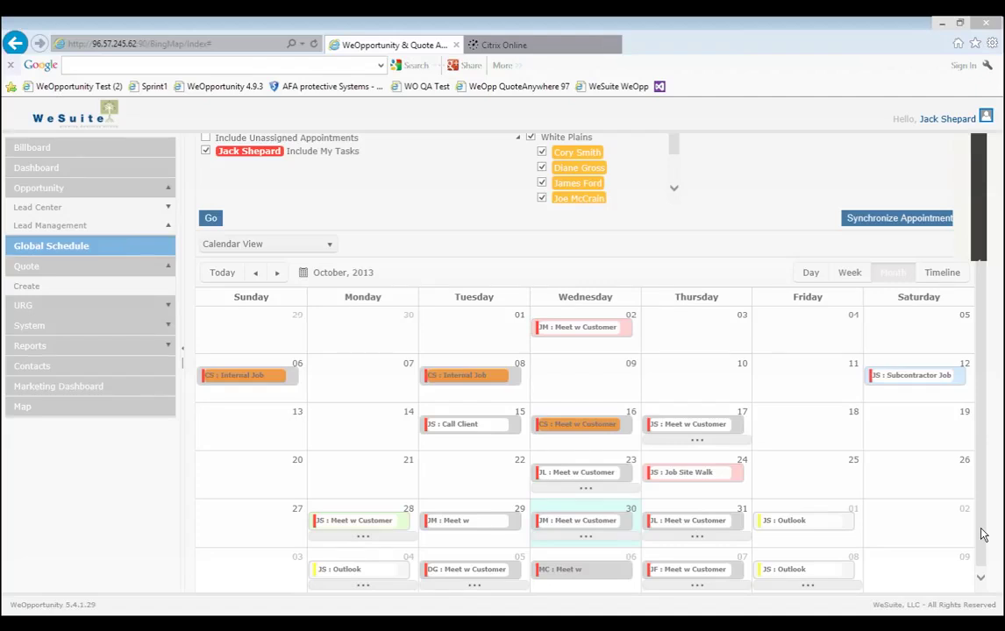
left_click(84, 307)
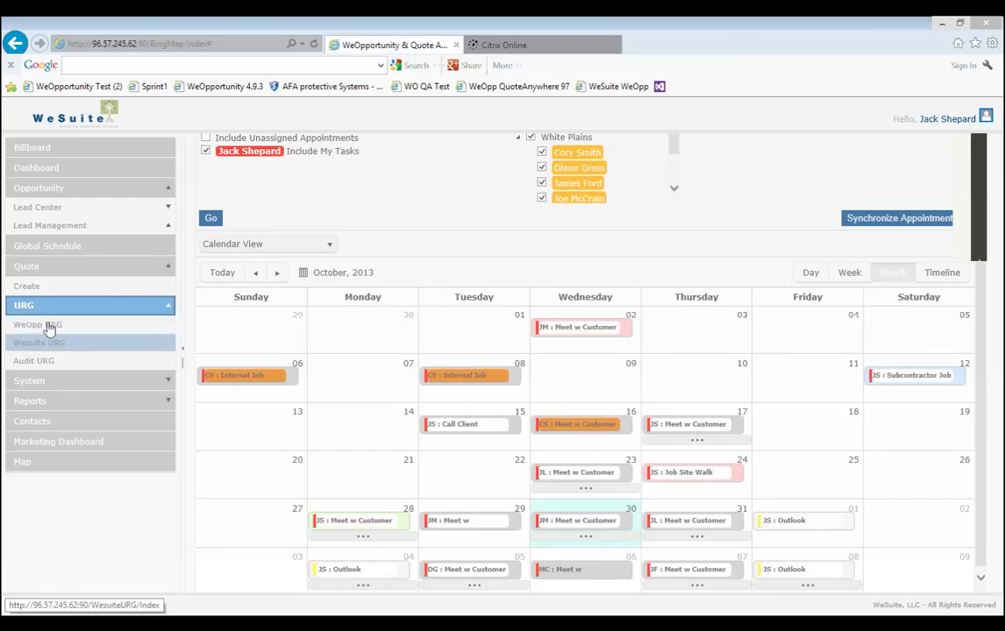
Open the WeOpp URG report and review its reporting periods, keeping Monthly.
left_click(49, 326)
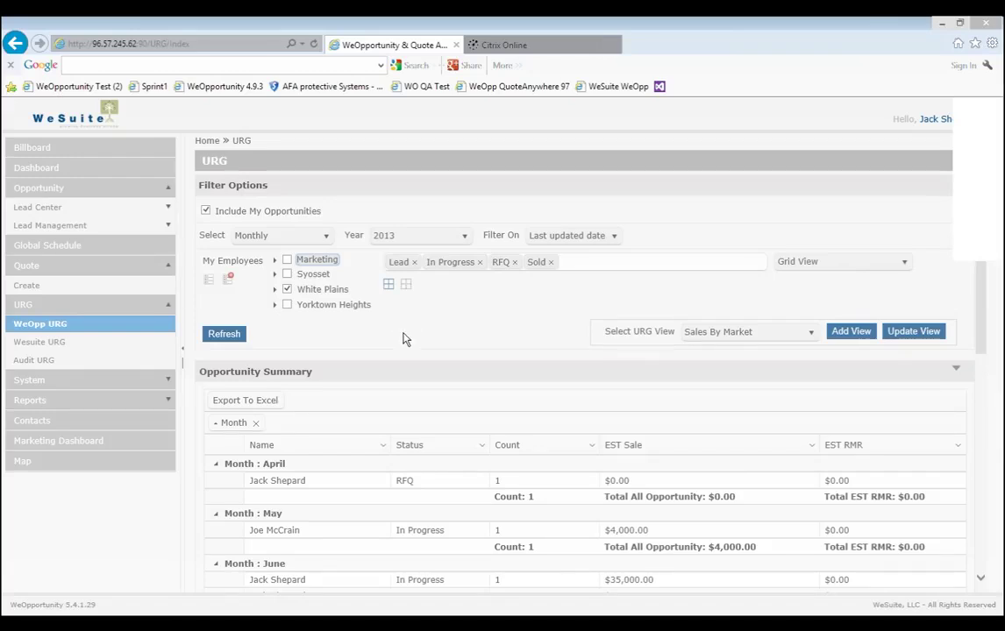
left_click(281, 244)
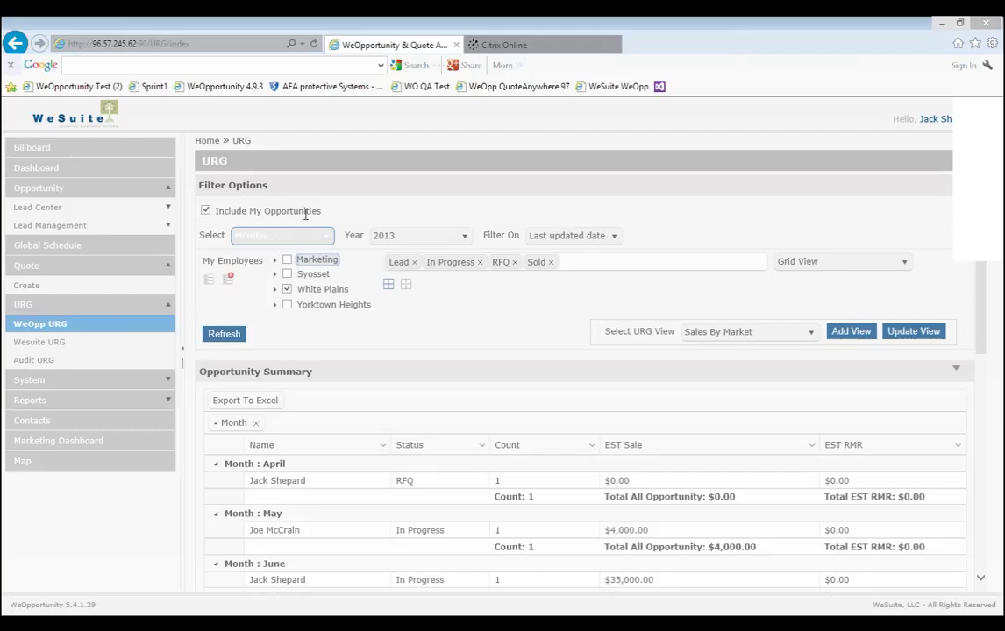
left_click(334, 199)
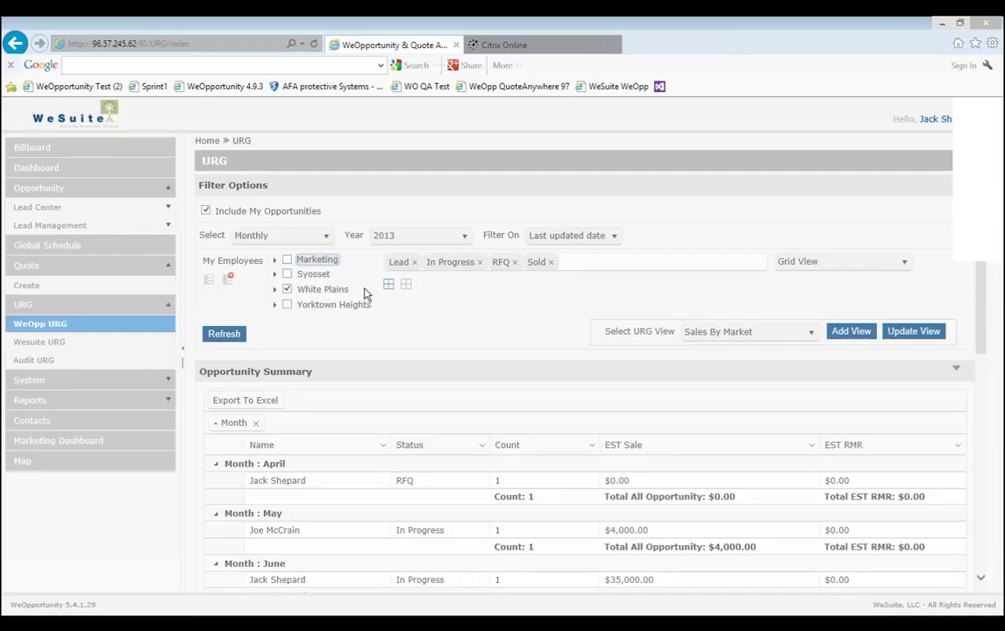
left_click(320, 241)
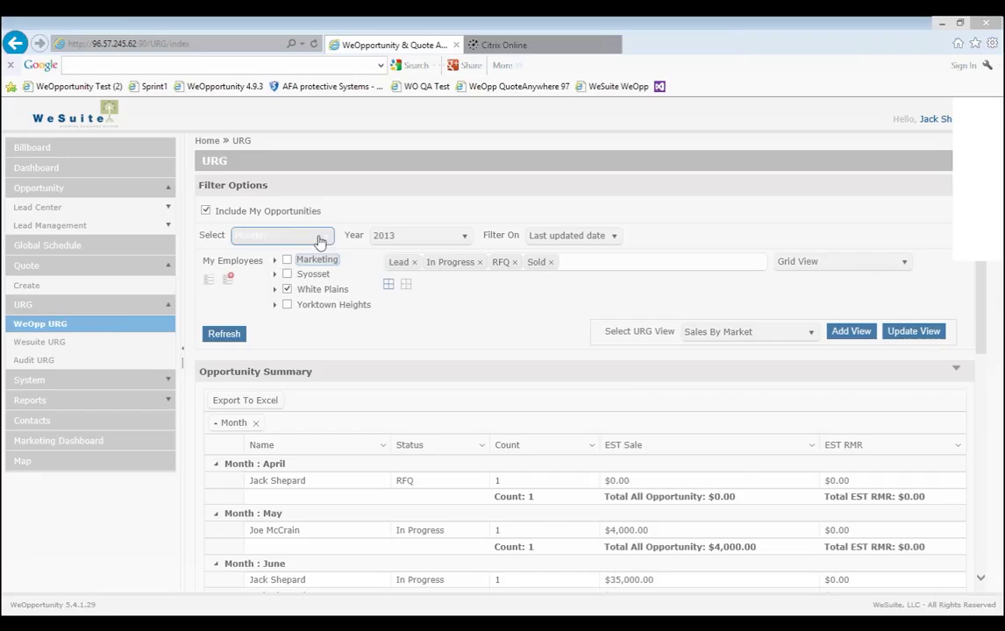
left_click(320, 240)
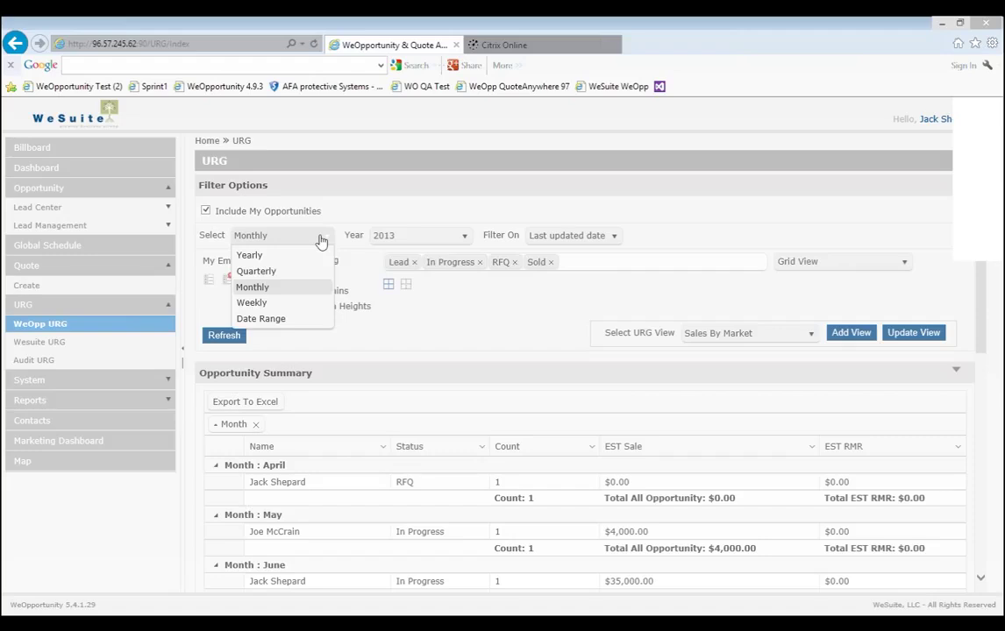
Review the filter date, RFQ status tag, White Plains employees and views, keeping Sales By Market.
left_click(605, 243)
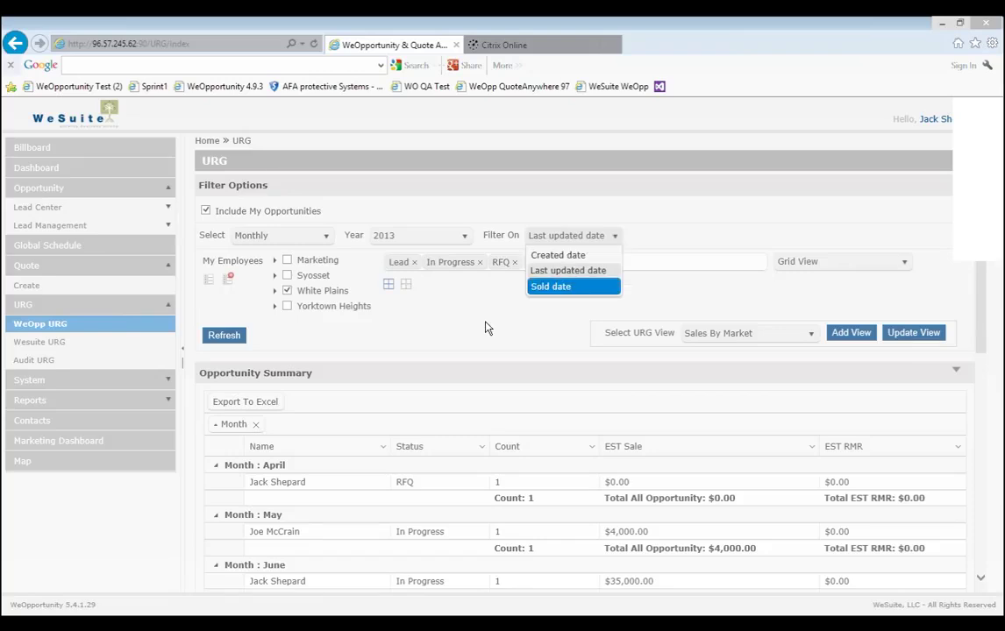
left_click(430, 284)
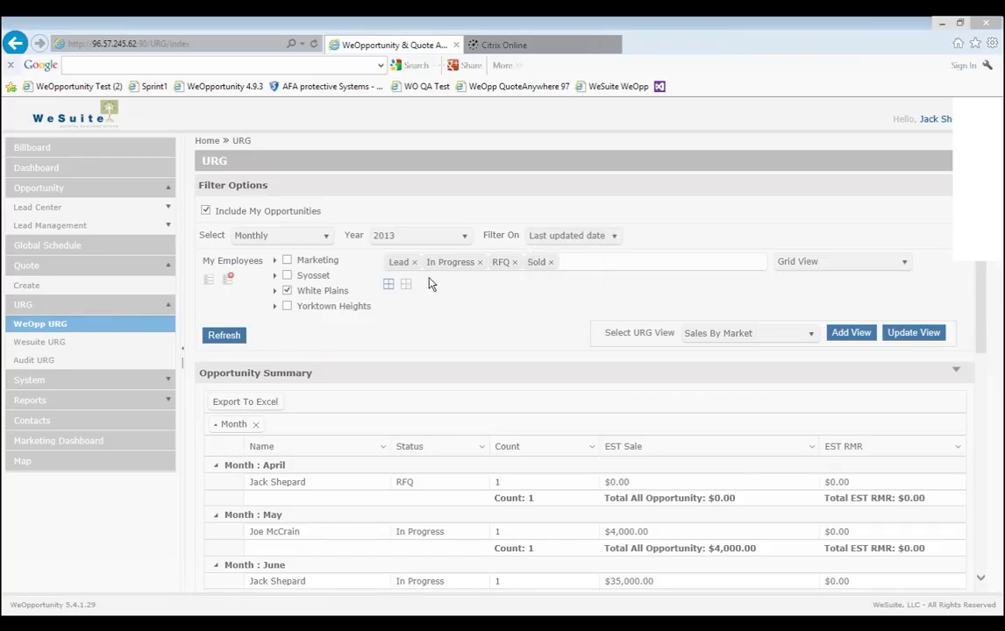
left_click(515, 262)
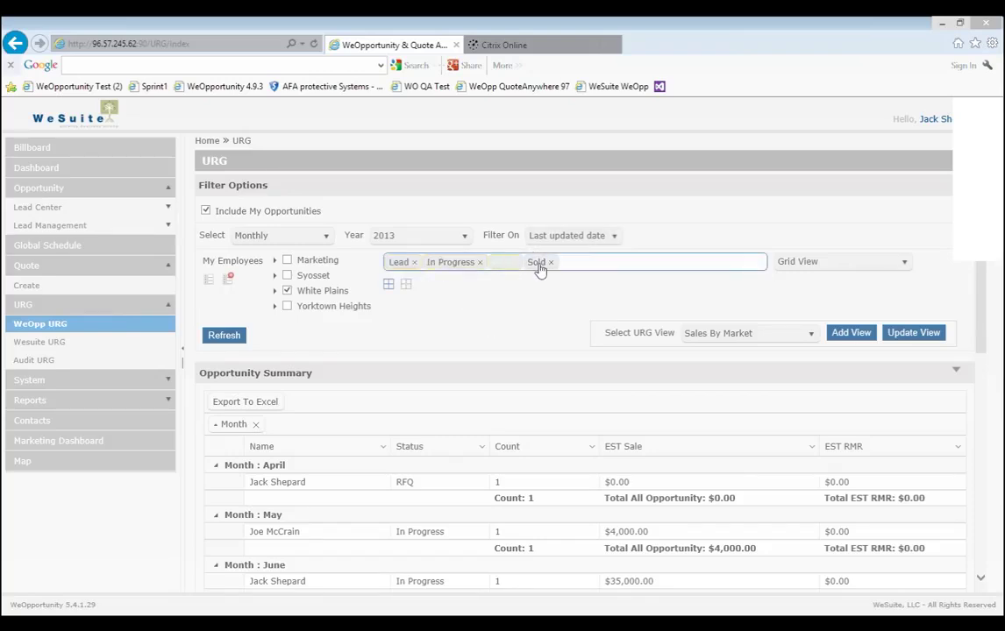
left_click(539, 293)
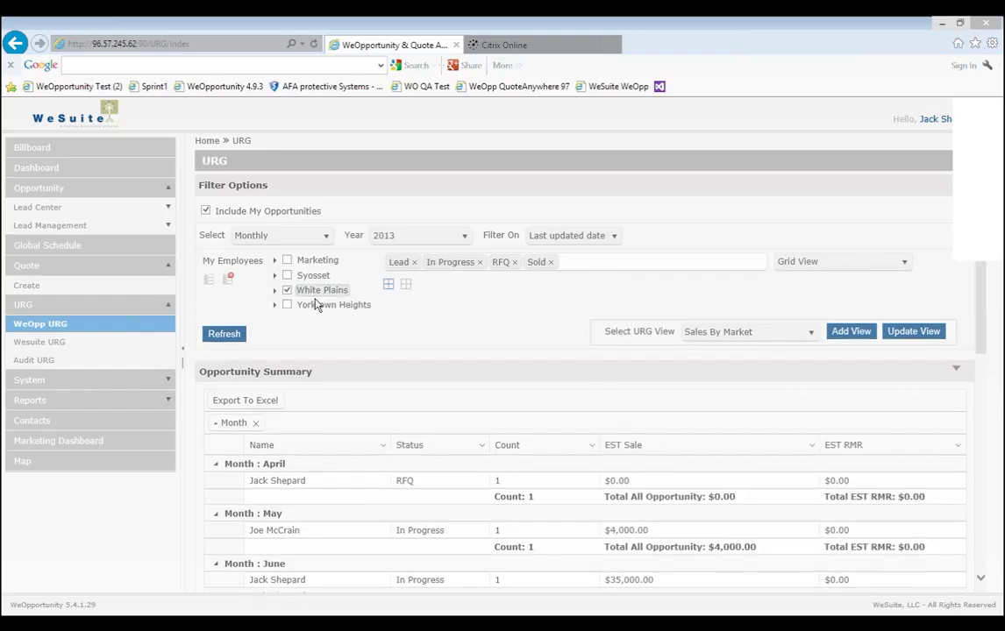
left_click(274, 293)
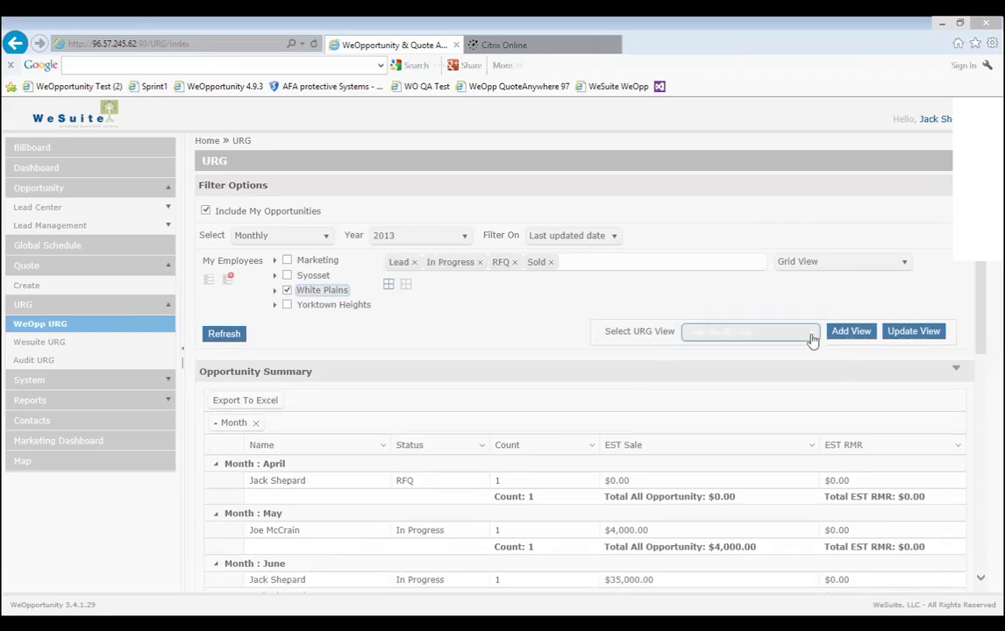
left_click(812, 338)
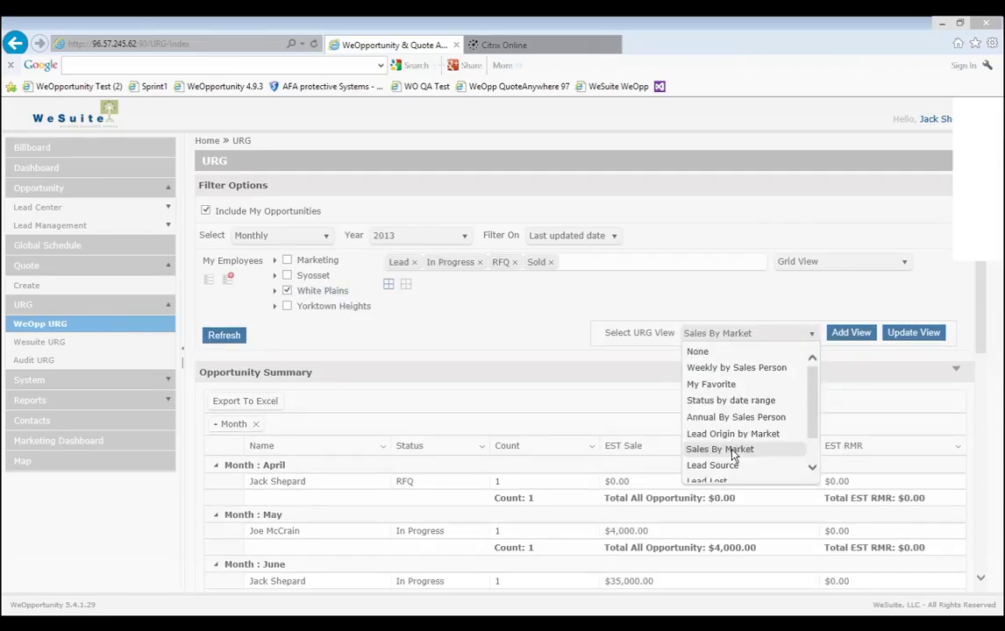
left_click(537, 356)
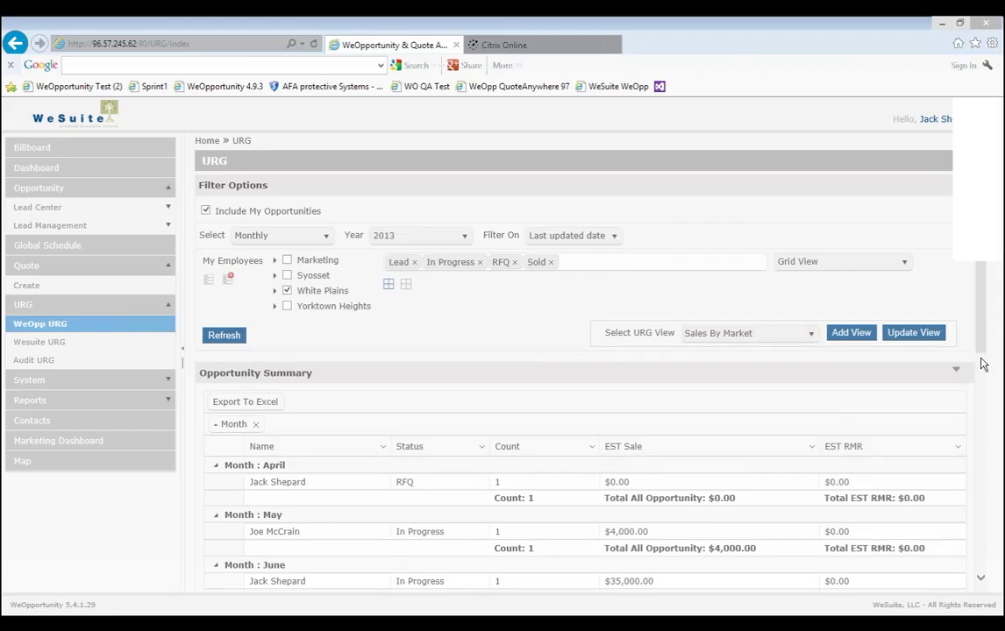
Group the Opportunity Summary by Name and Status and export it to Excel.
left_click_drag(983, 365, 979, 425)
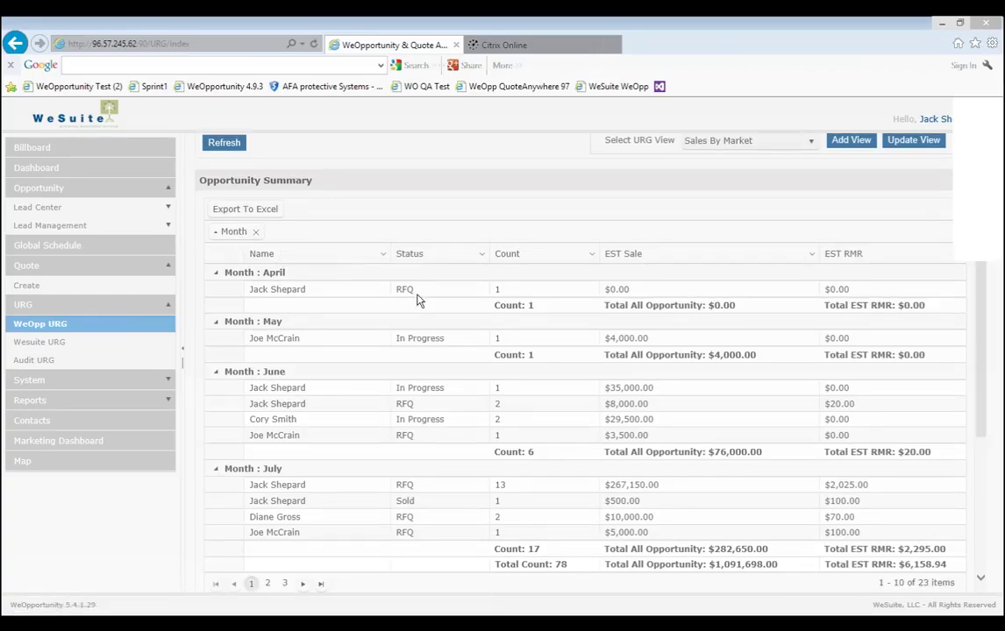
left_click_drag(349, 248, 298, 235)
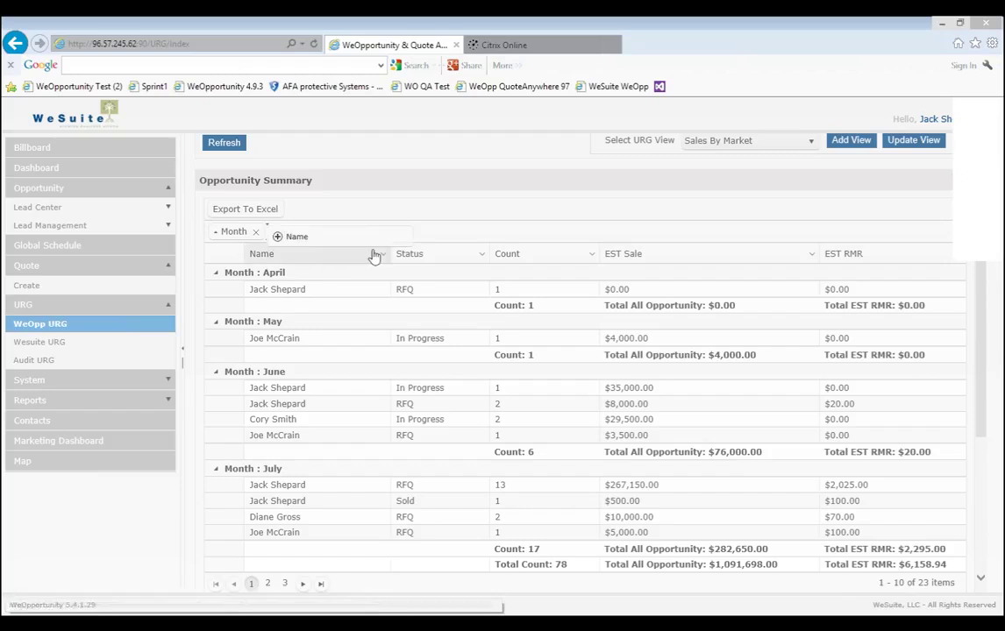
left_click_drag(443, 258, 463, 241)
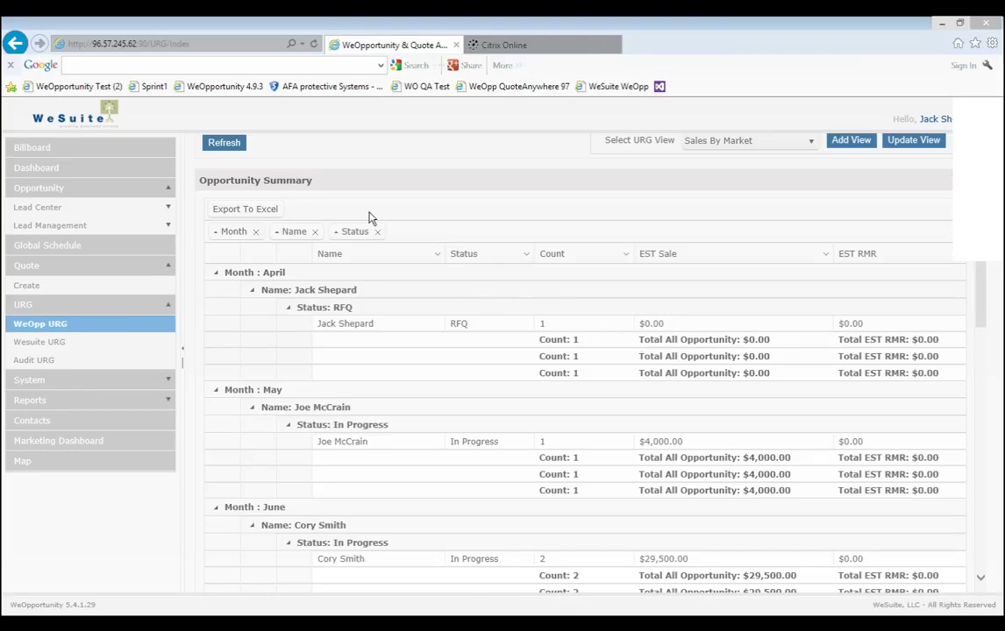
left_click(246, 208)
scroll(980, 452, "down", 10)
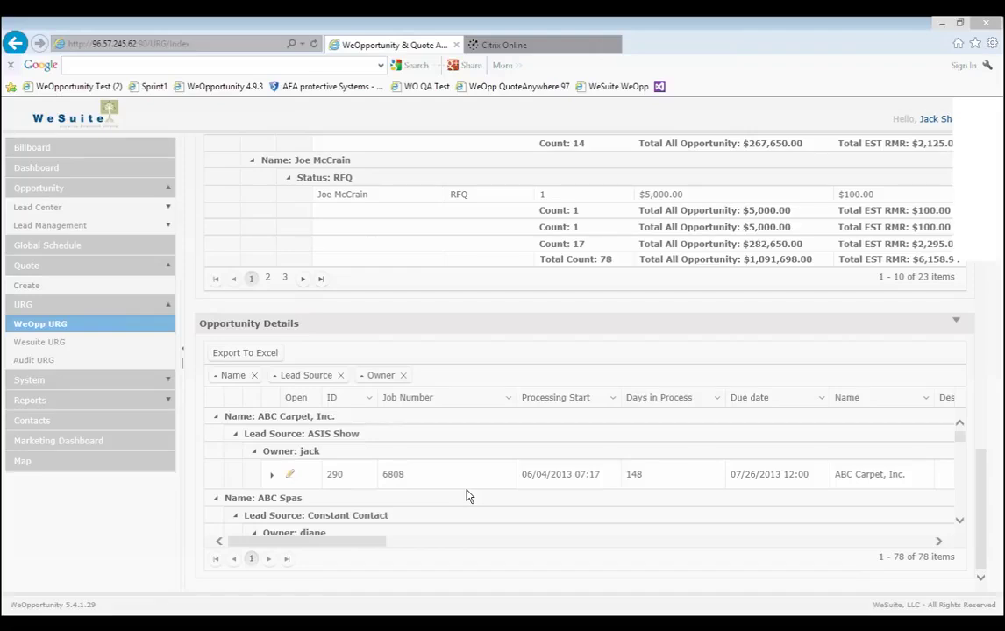
Move the Days in Process column directly after ID, ahead of Job Number.
left_click(507, 397)
mouse_move(565, 459)
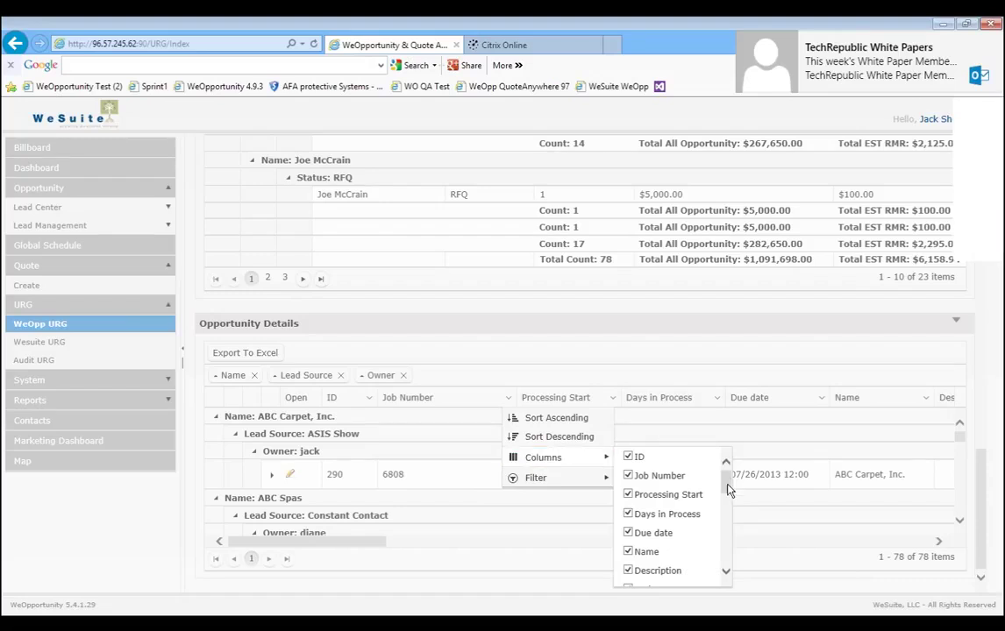
left_click_drag(727, 490, 727, 559)
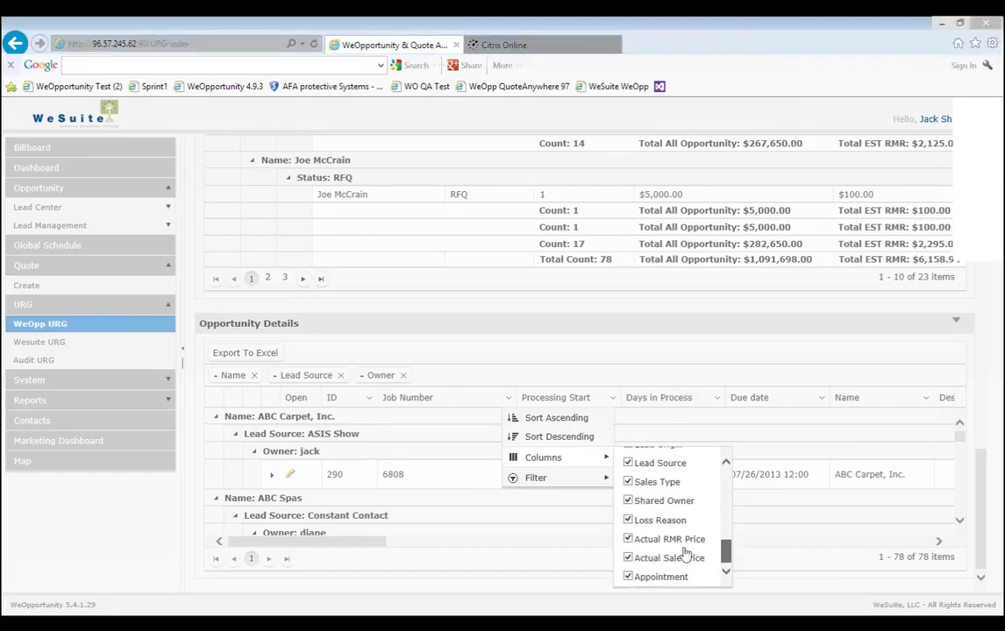
left_click(506, 389)
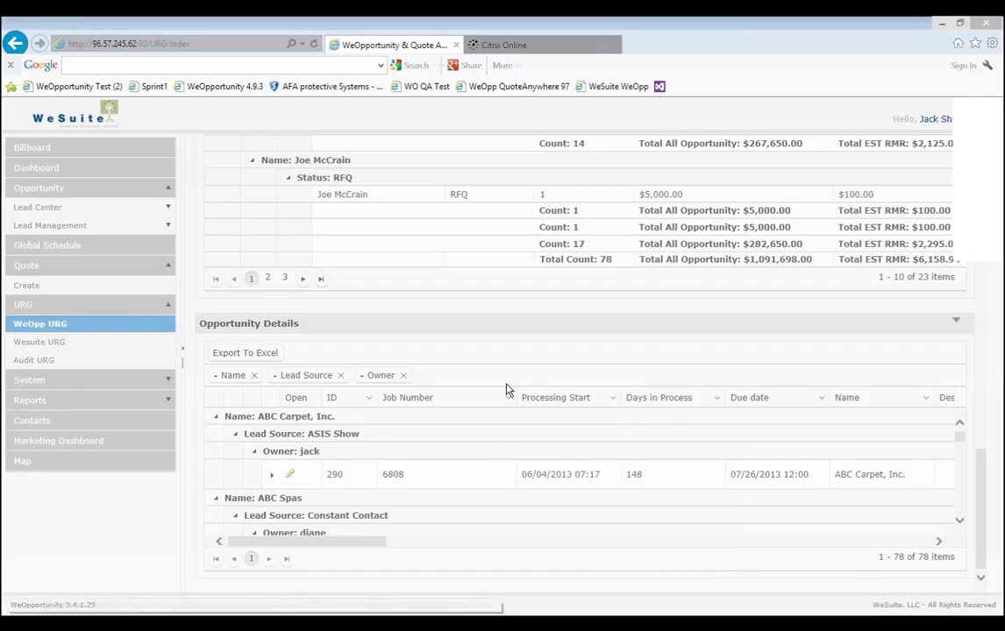
left_click_drag(658, 397, 386, 397)
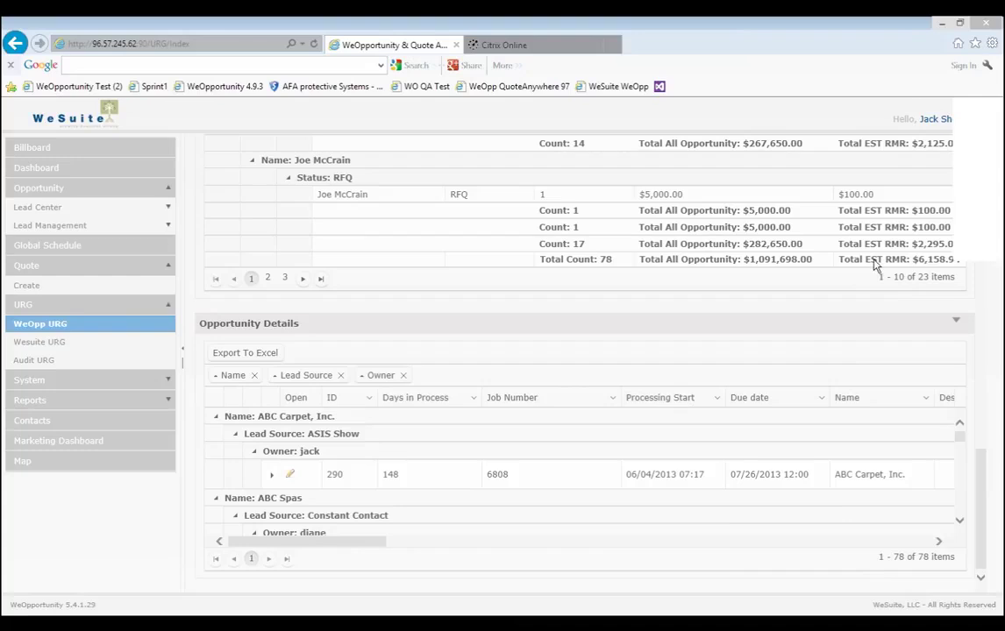
scroll(874, 265, "up", 10)
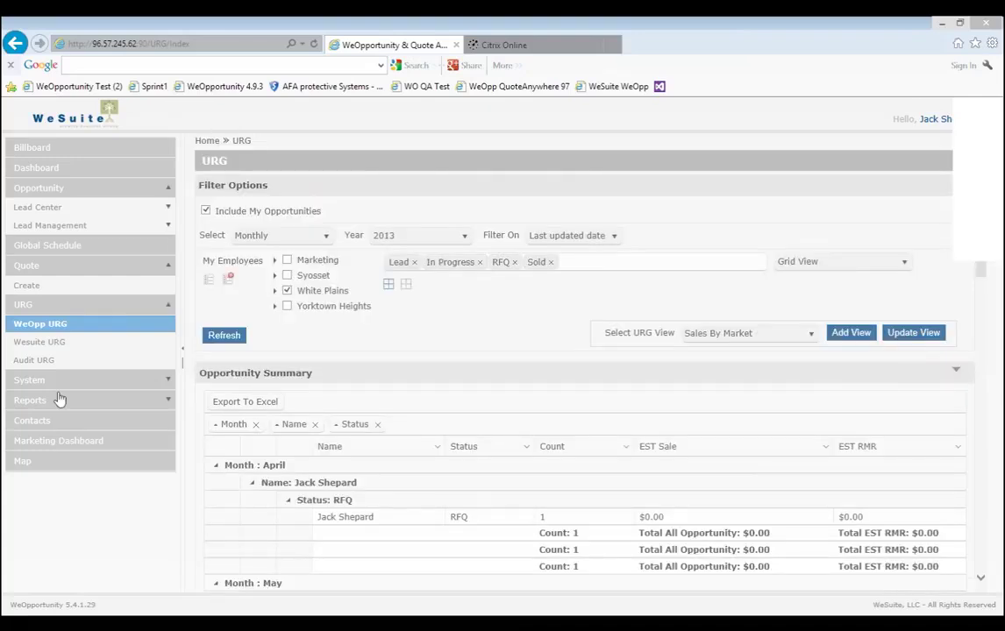
Open the Leads by Detail report and set its type to Lead Source.
left_click(131, 401)
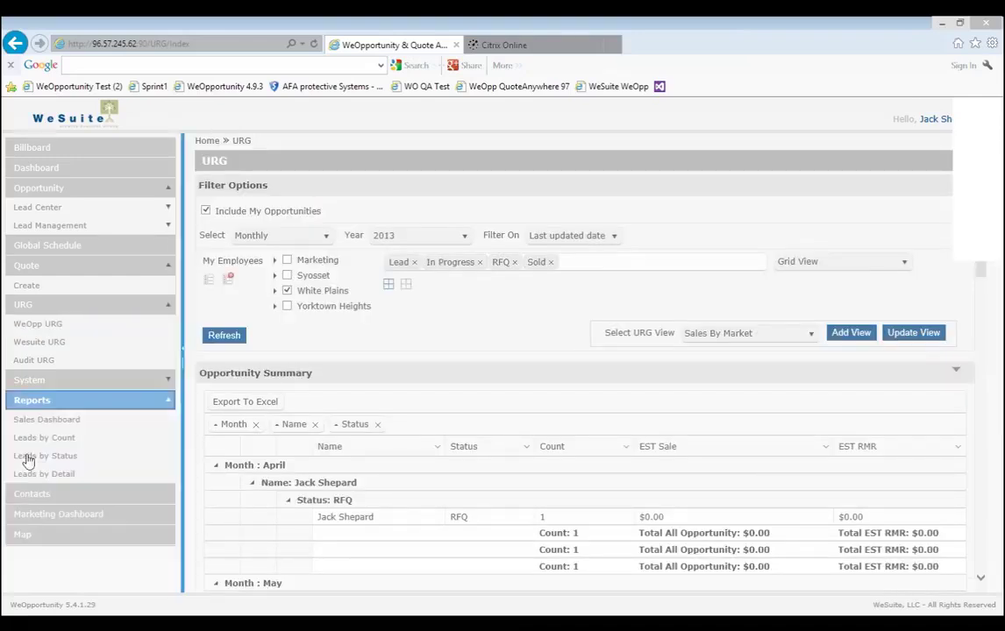
left_click(65, 456)
left_click(125, 472)
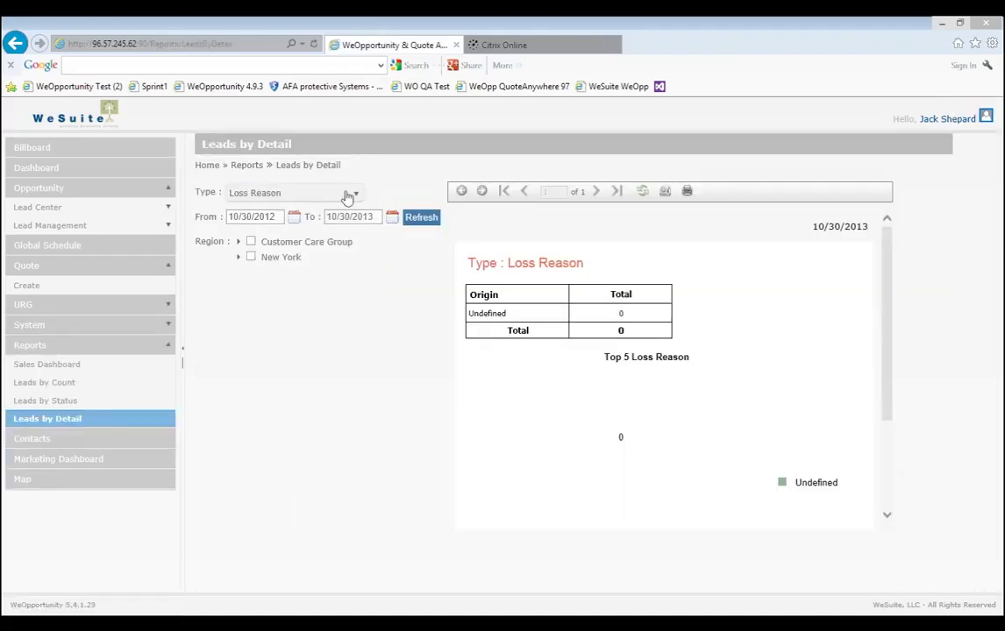
left_click(347, 193)
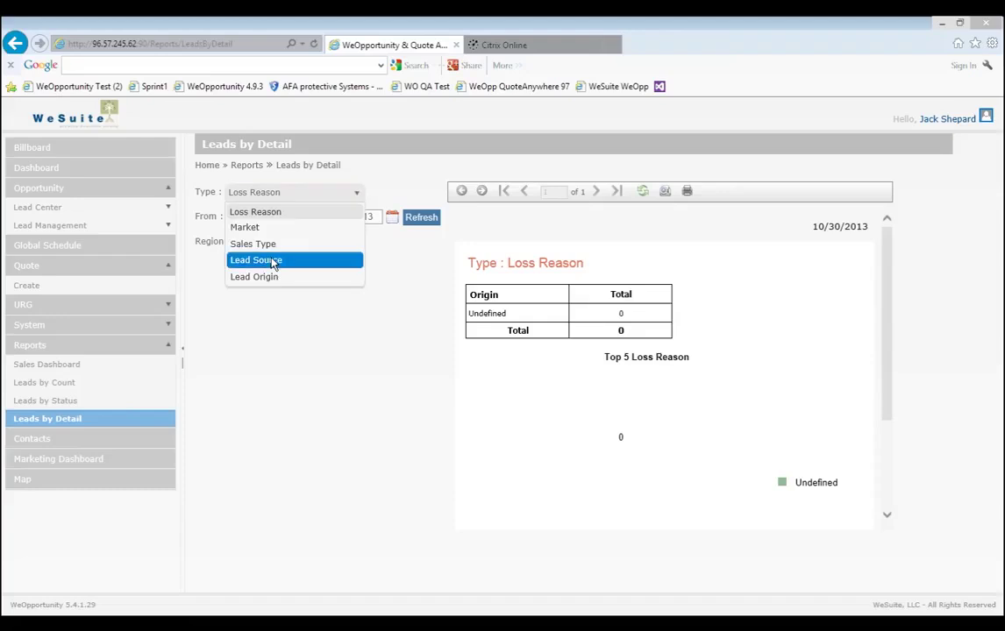
left_click(272, 261)
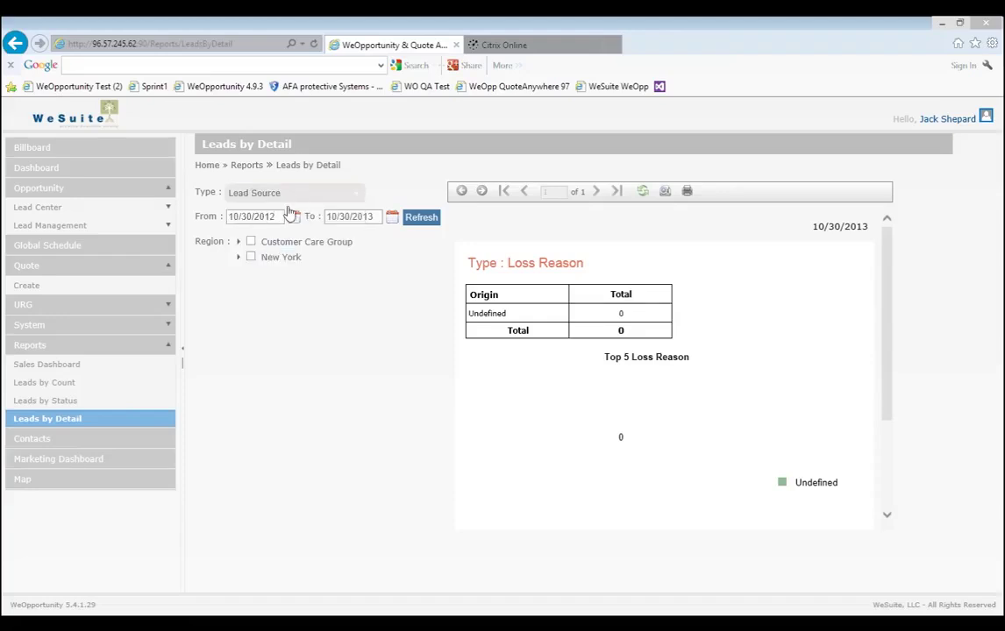
Limit the report to the New York region and review the 174-lead table and pie chart.
left_click(250, 257)
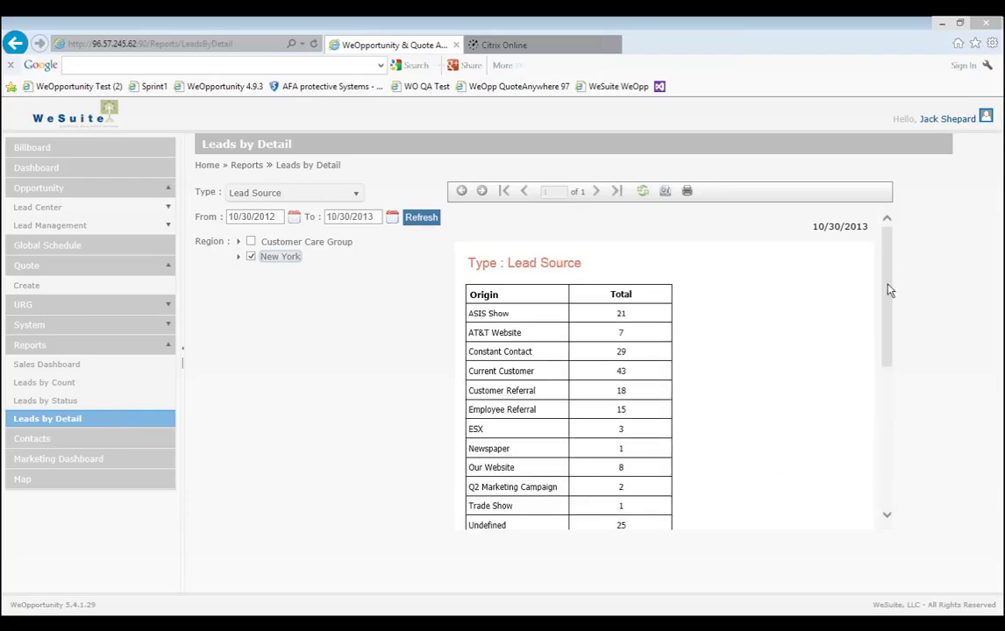
scroll(888, 291, "down", 2)
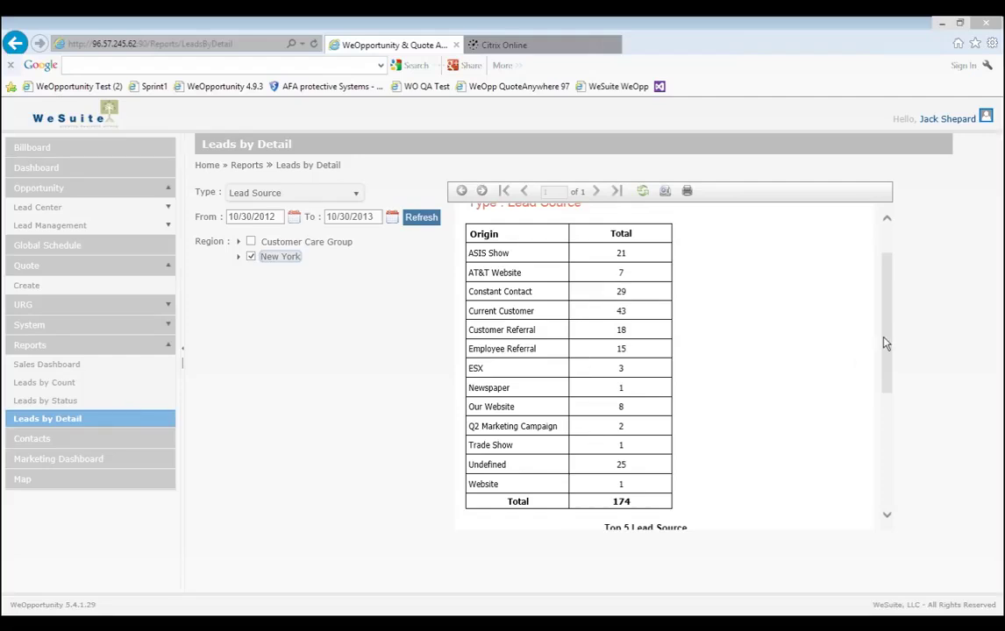
left_click_drag(885, 344, 876, 445)
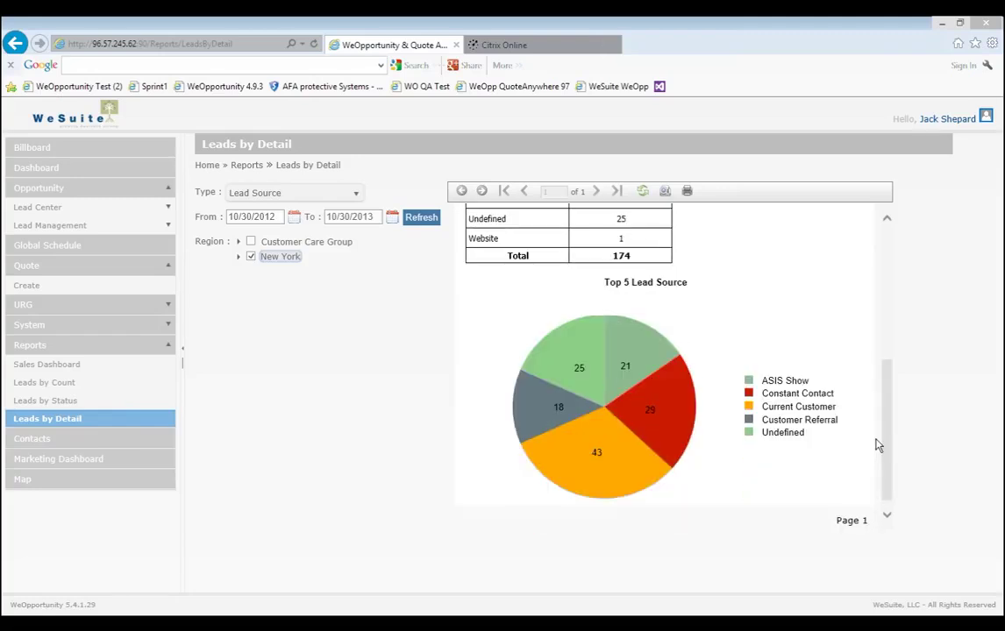
left_click(891, 231)
left_click(286, 196)
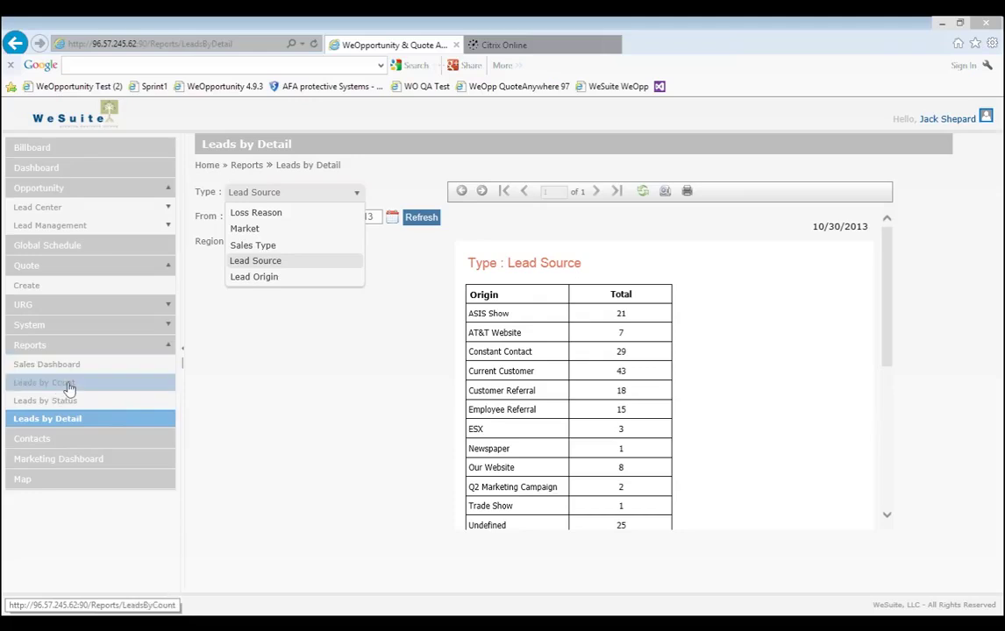
Dismiss the report type list and return to the Dashboard.
left_click(277, 400)
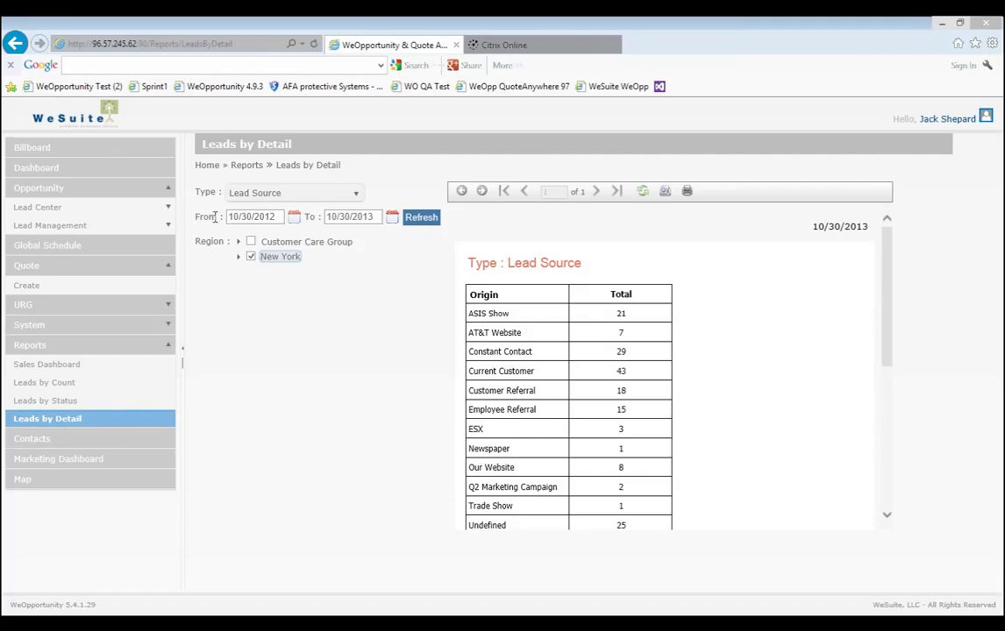
left_click(114, 168)
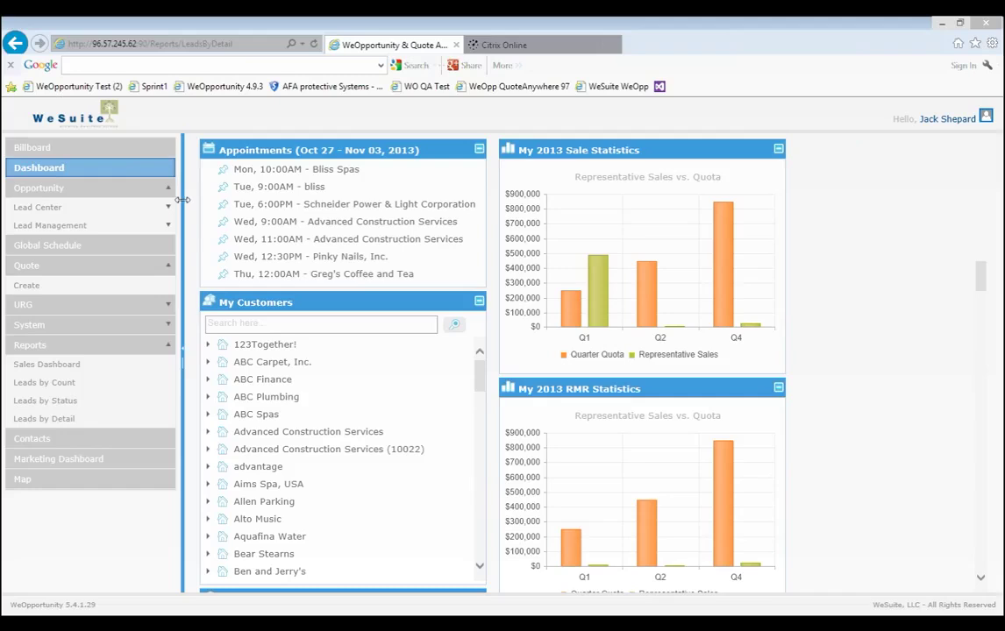
left_click(285, 223)
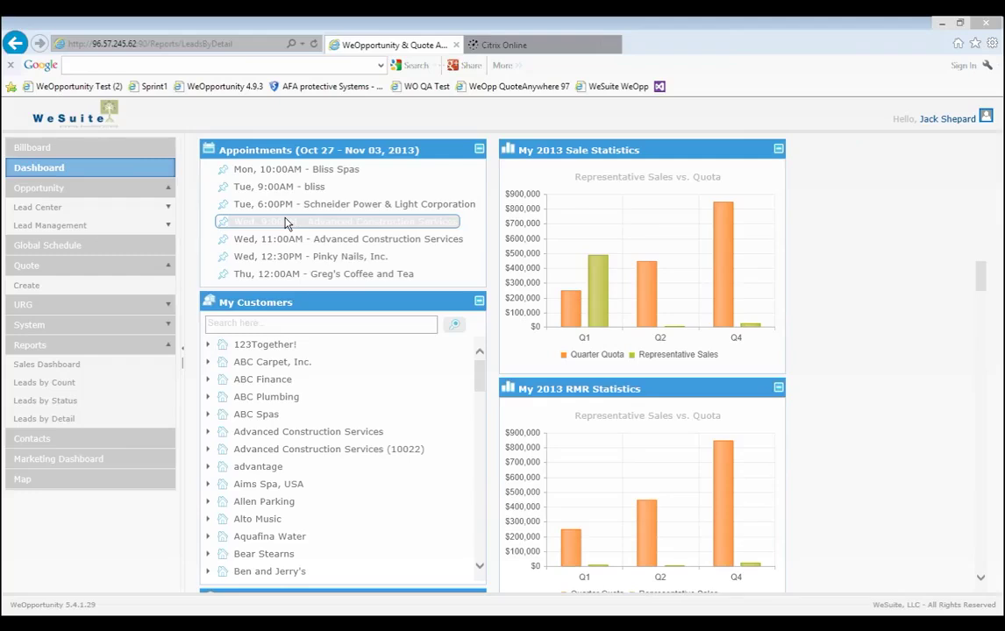
left_click_drag(285, 224, 341, 234)
left_click(348, 235)
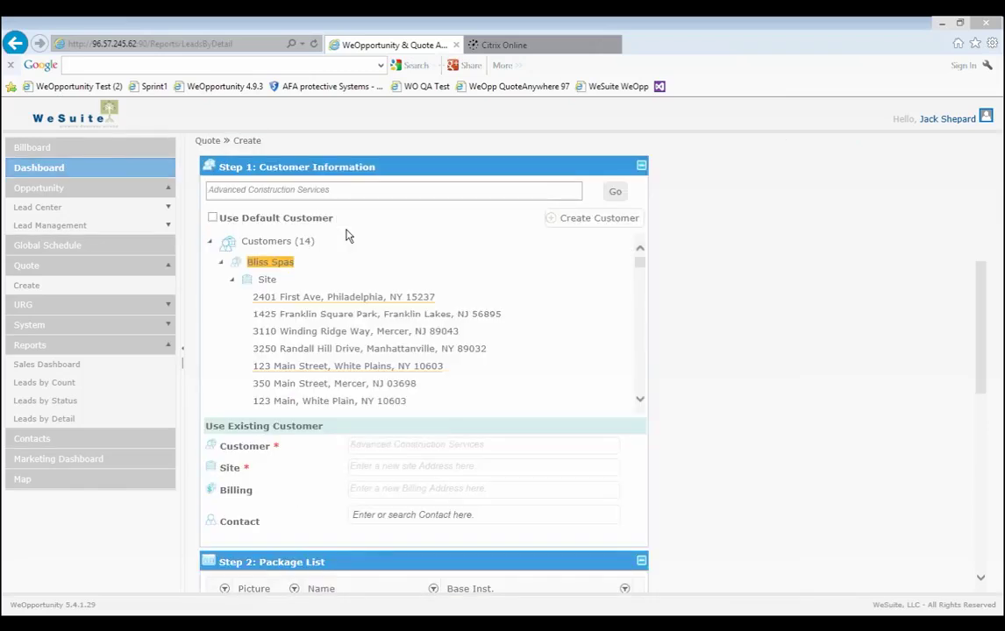
left_click(273, 281)
scroll(640, 290, "down", 1)
scroll(640, 305, "down", 5)
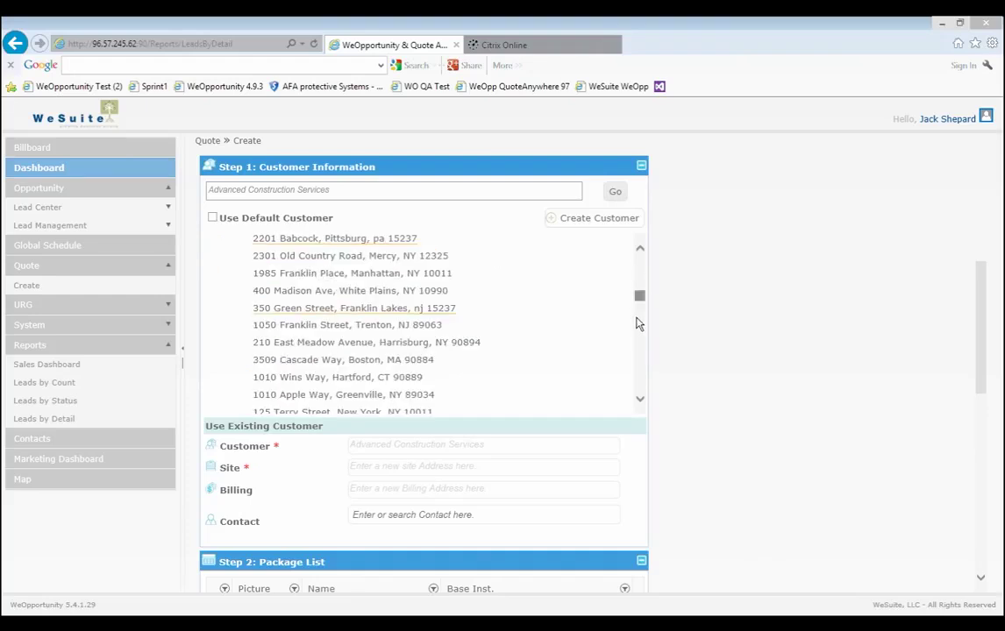
left_click_drag(637, 327, 639, 254)
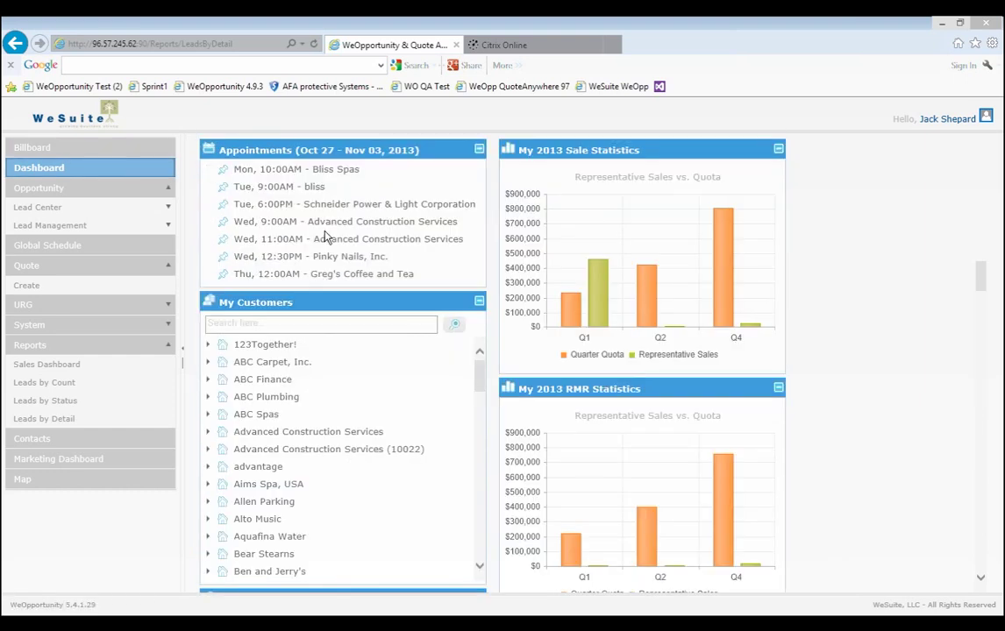
left_click(385, 240)
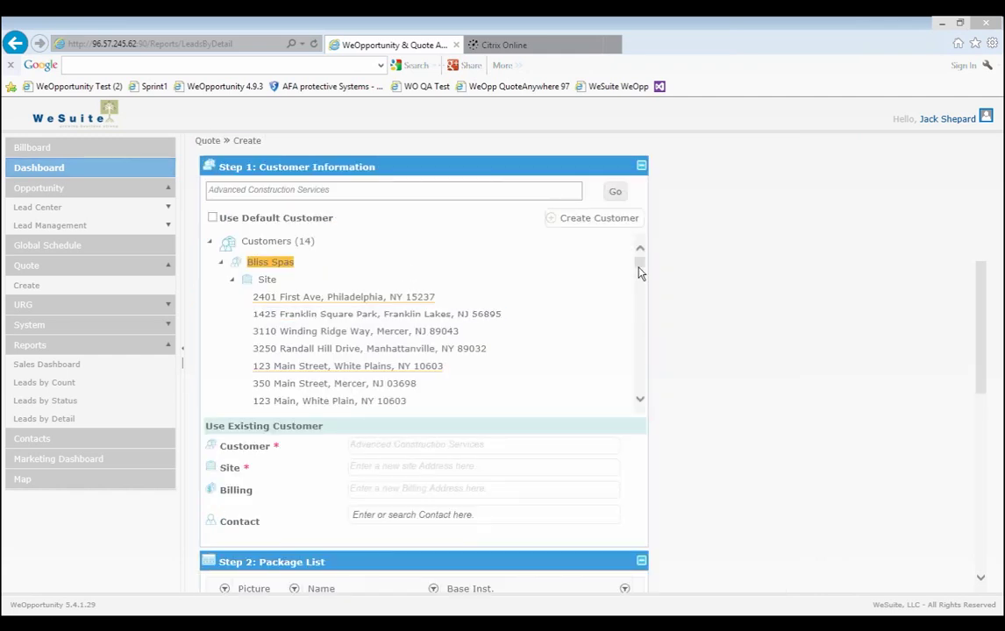
scroll(639, 269, "down", 1)
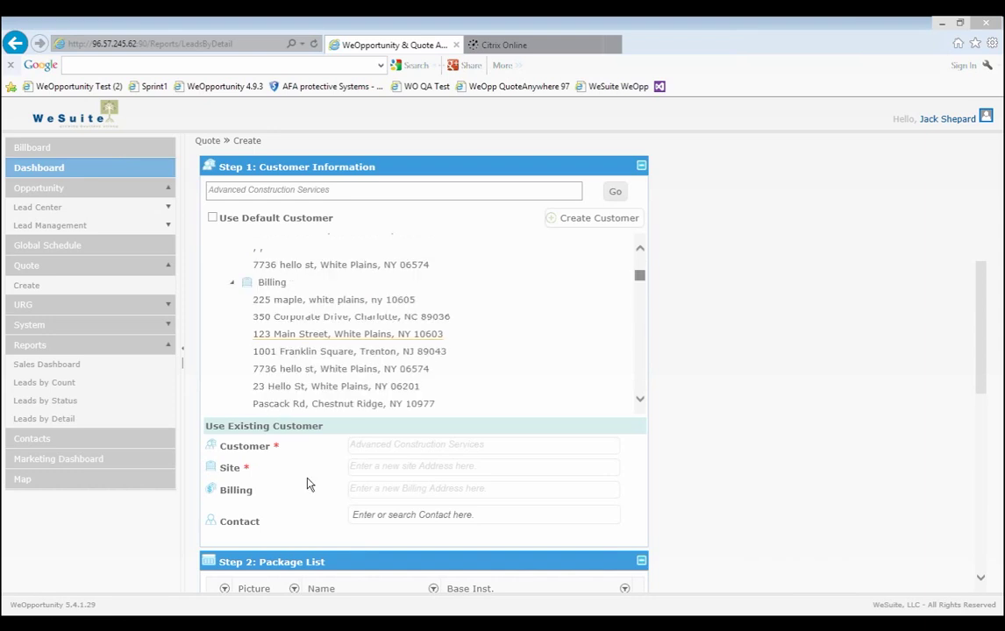
left_click(640, 291)
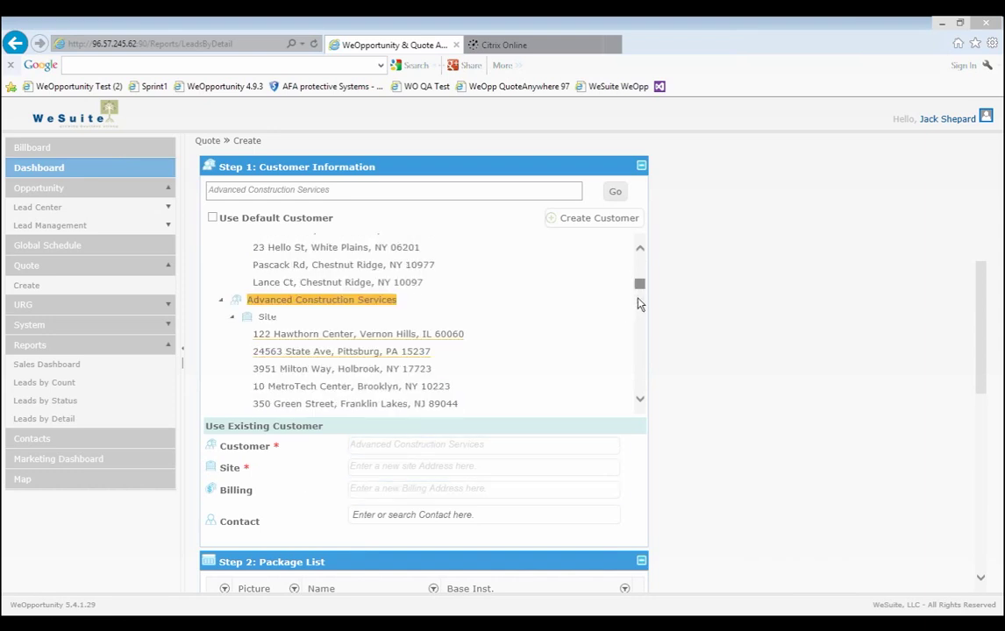
left_click(640, 303)
left_click_drag(639, 309, 628, 375)
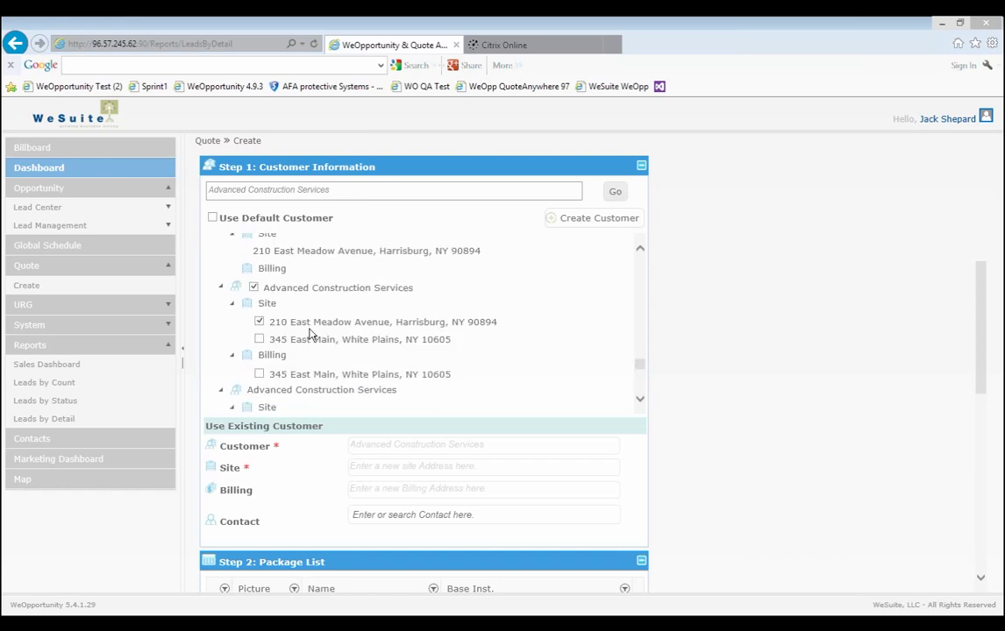
left_click(338, 376)
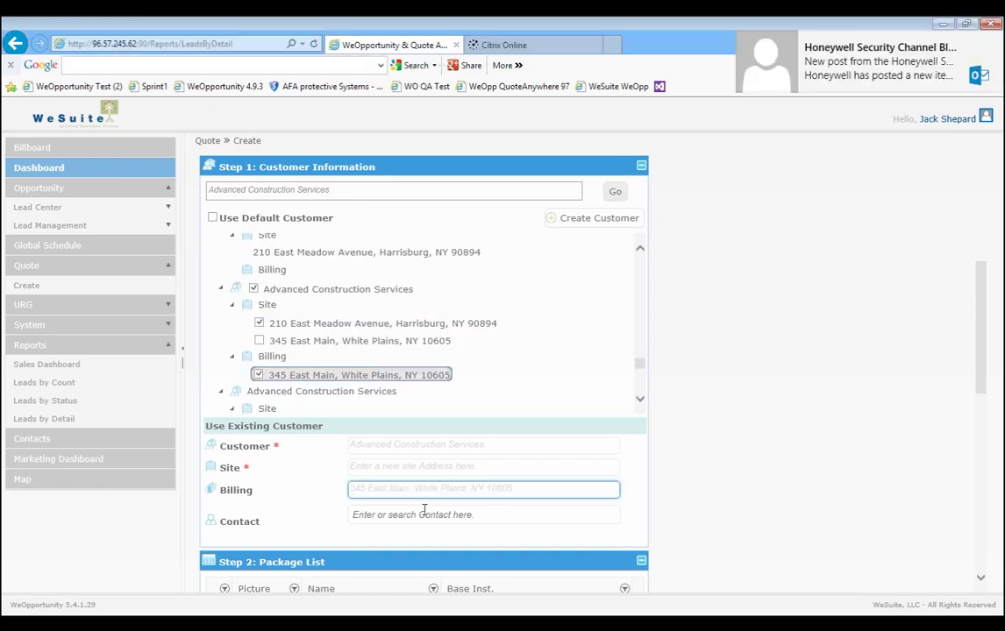
left_click(259, 324)
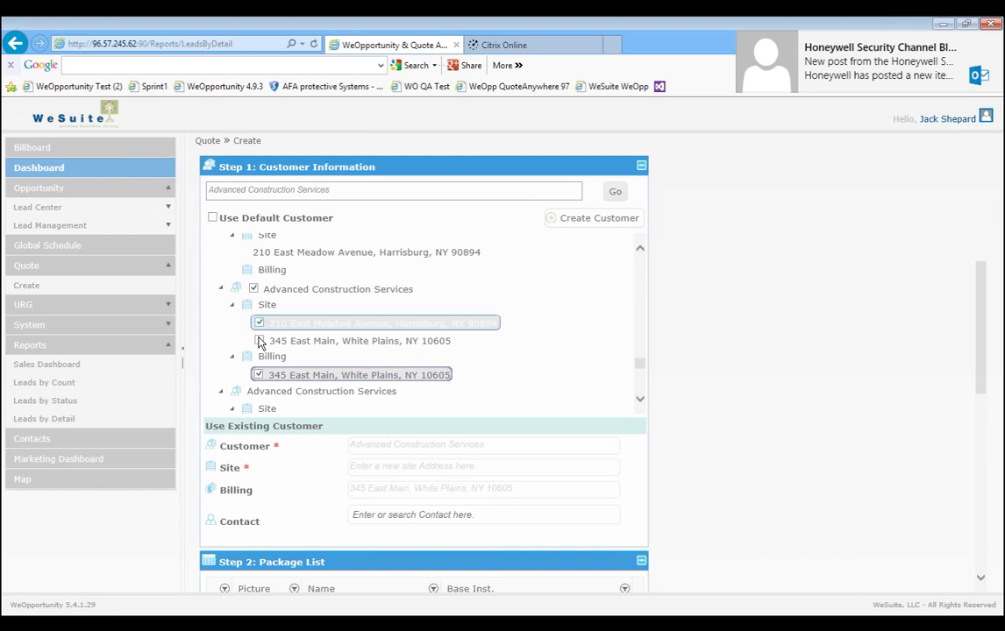
left_click(260, 341)
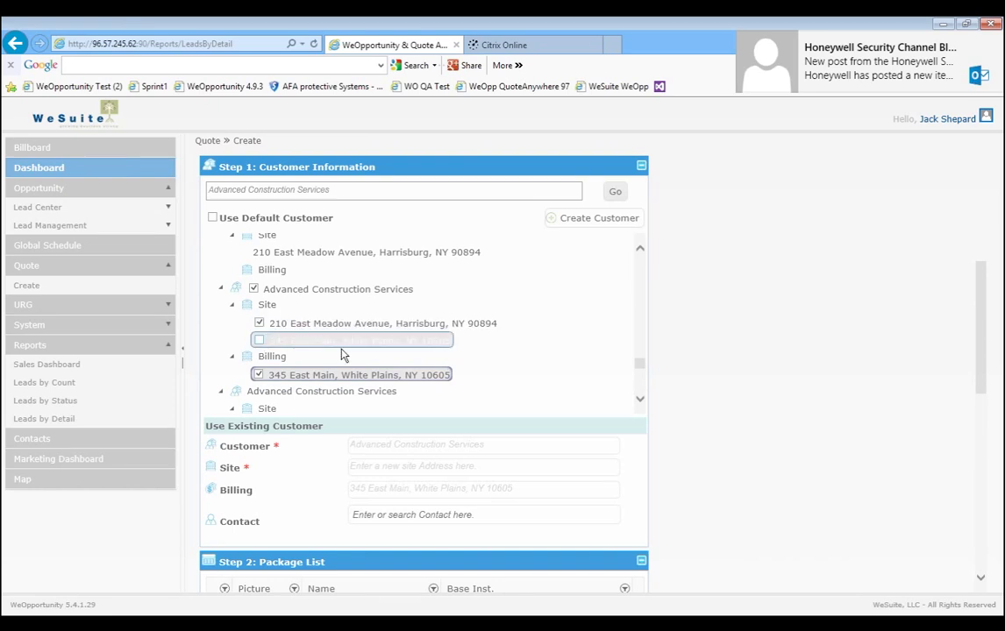
Enter the contact's name and pick the Advanced Construction Services contact from autocomplete.
left_click(479, 514)
type("Tom")
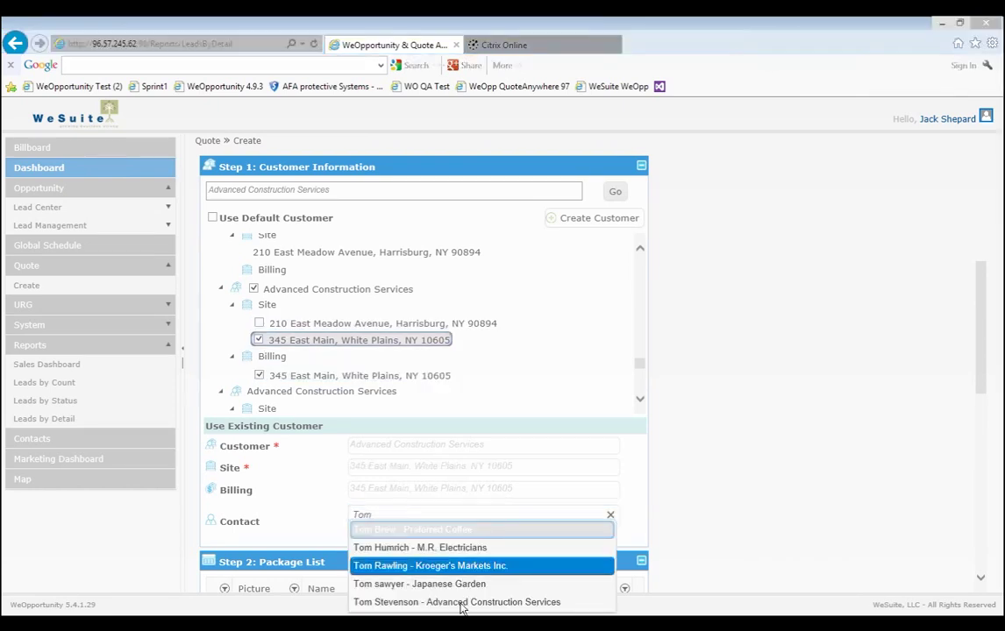
left_click(462, 603)
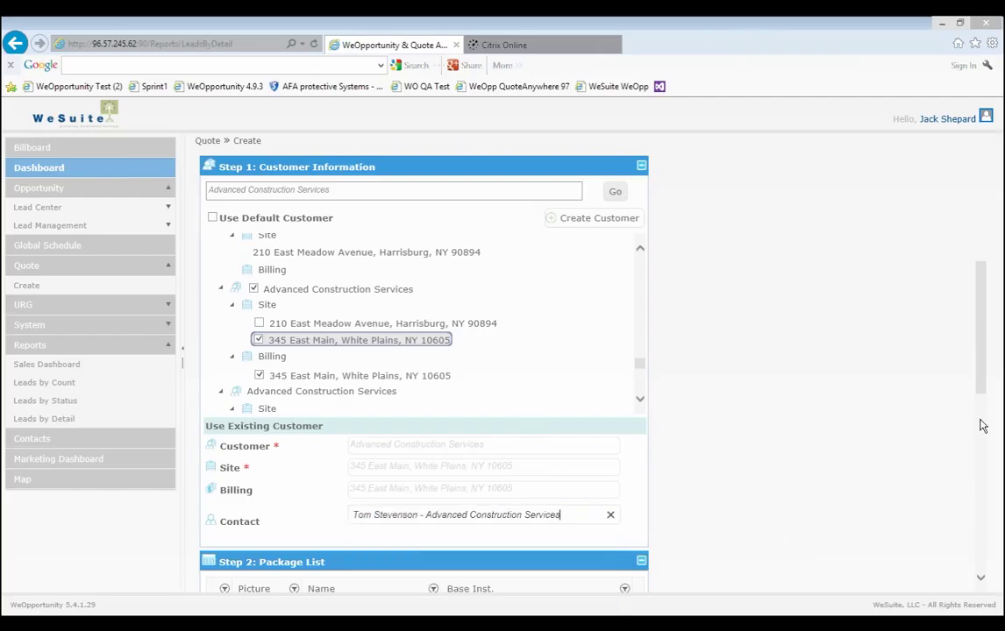
scroll(982, 426, "down", 4)
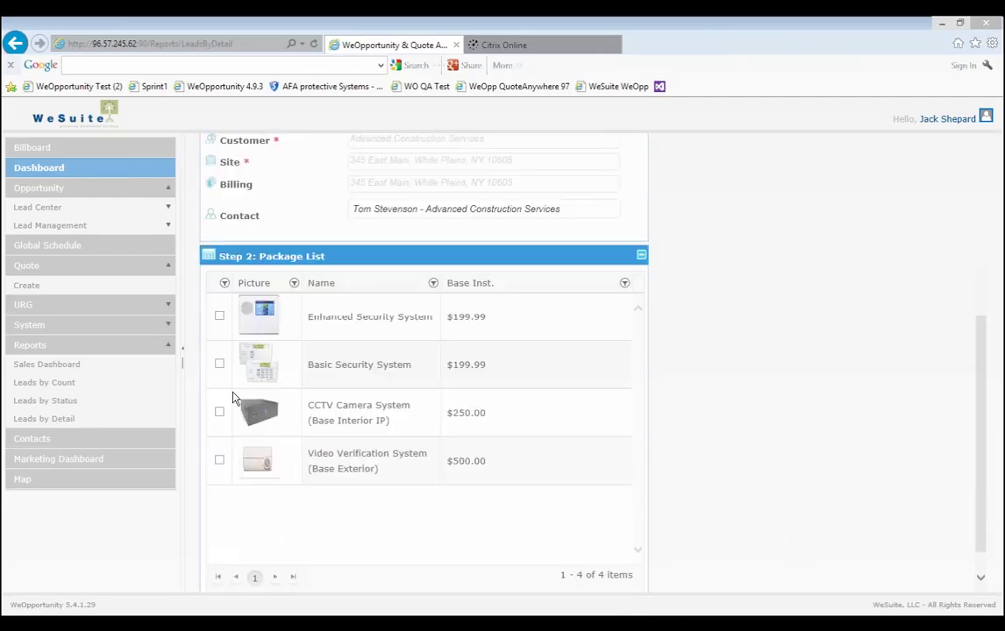
Check the Basic Security System package and create the proposal.
left_click(220, 364)
left_click_drag(980, 411, 539, 589)
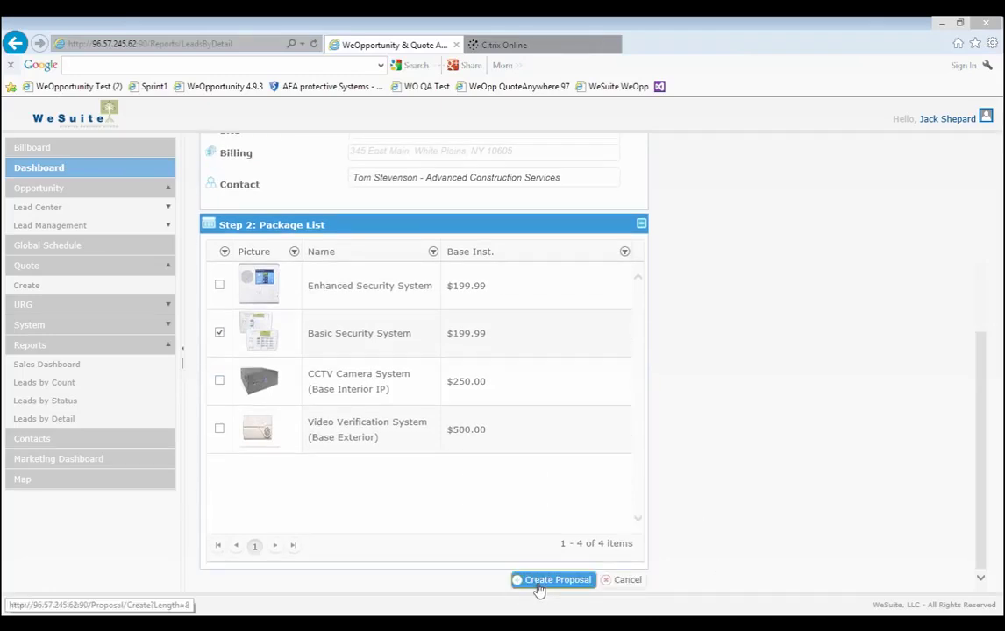
left_click(539, 584)
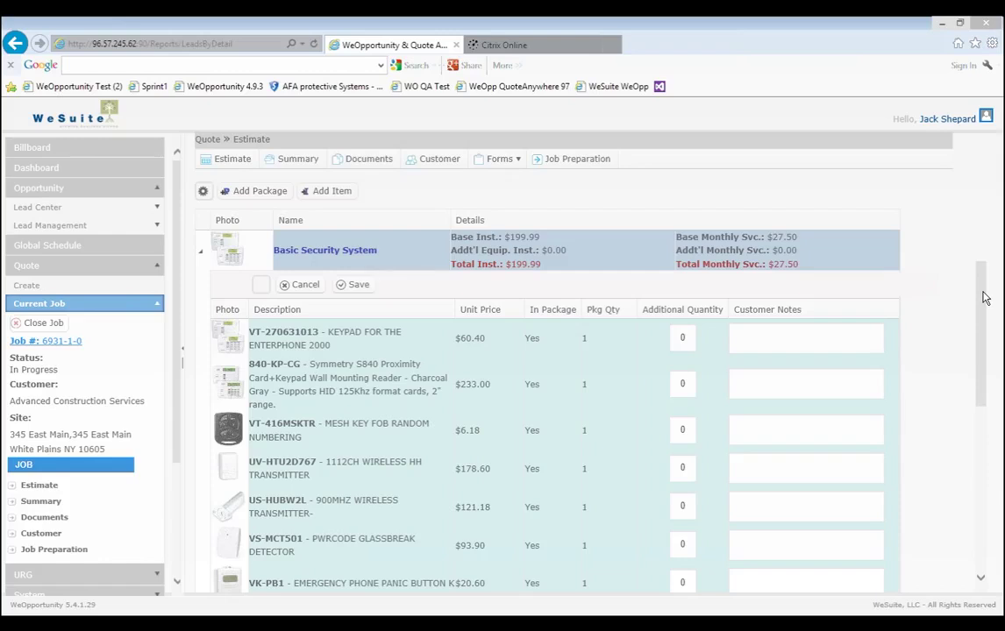
Set VS-MCT501 glassbreak additional quantity to 2 with note 'locate 1 in office window and 2 in lobby'.
left_click_drag(983, 298, 983, 339)
scroll(982, 341, "down", 3)
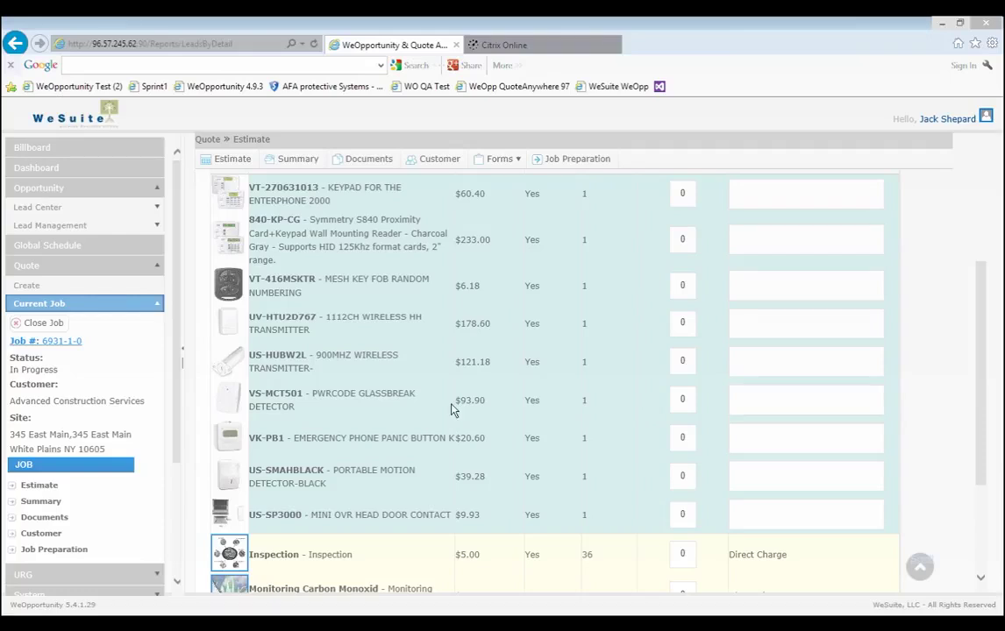
left_click(699, 396)
left_click(698, 395)
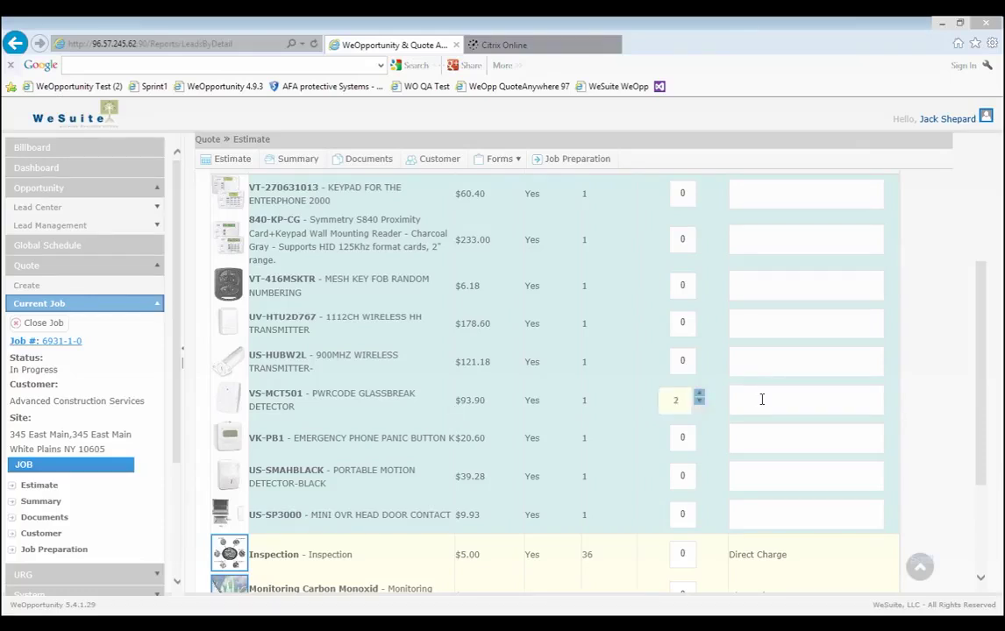
left_click(761, 391)
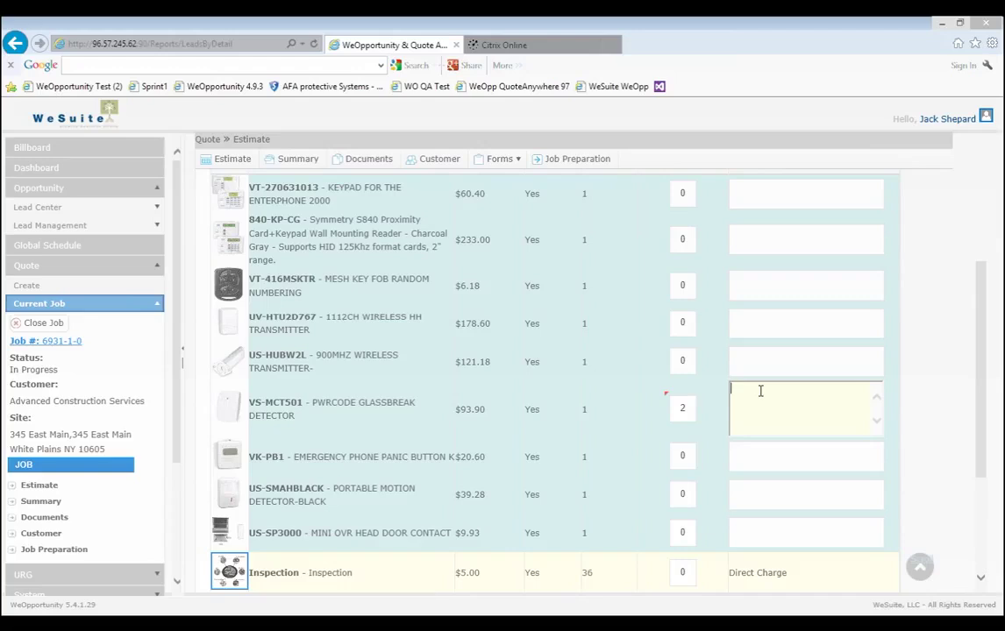
type("locate 1 in office window and 2 in")
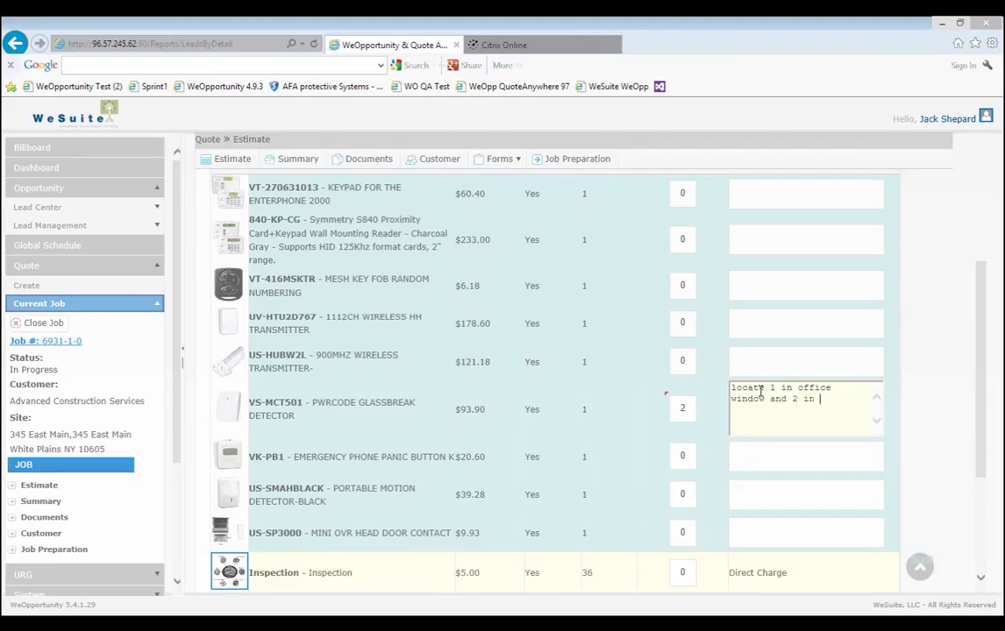
type(" lobby")
left_click(785, 444)
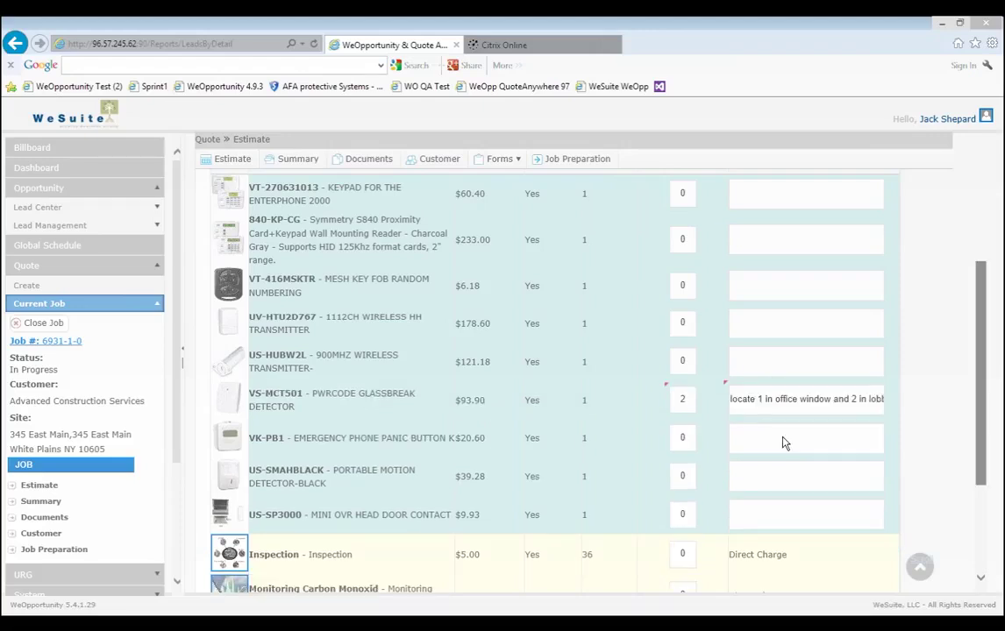
Leave the discount settings unchanged, save the package changes, and go to the quote documents.
scroll(784, 443, "down", 3)
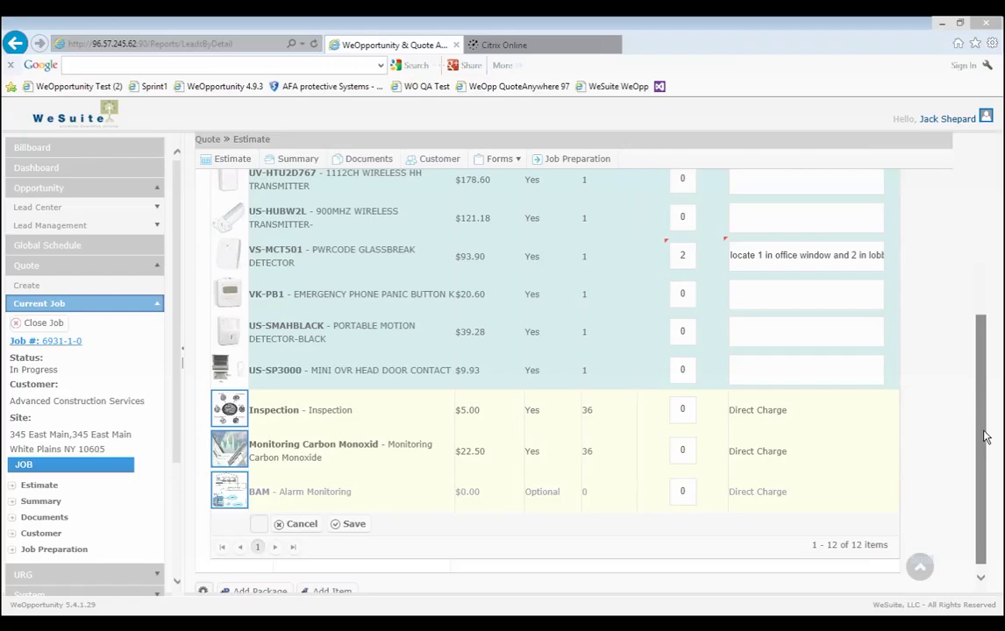
left_click_drag(984, 437, 980, 276)
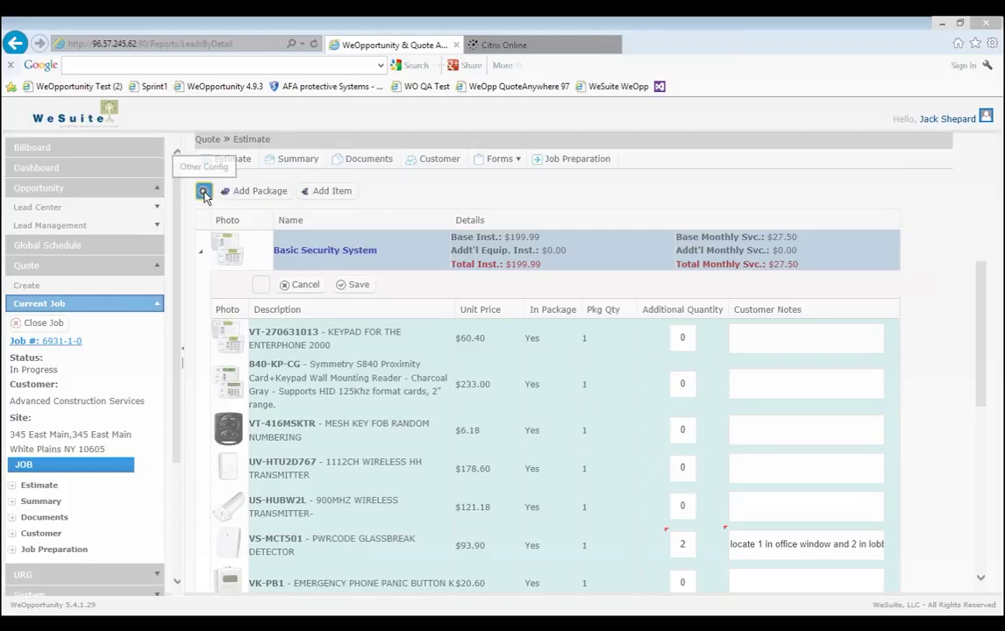
left_click(202, 192)
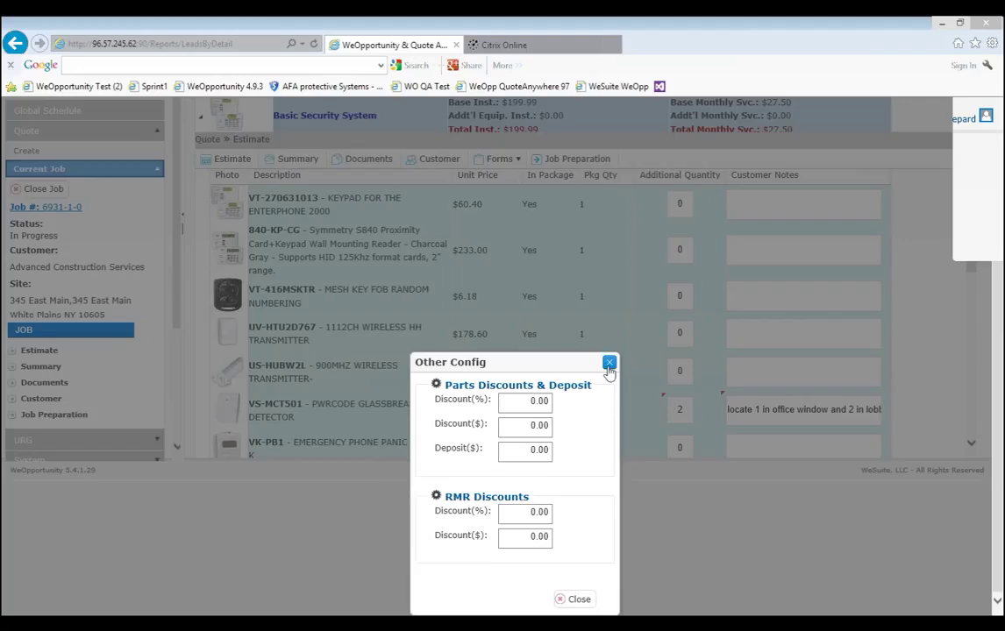
left_click(610, 363)
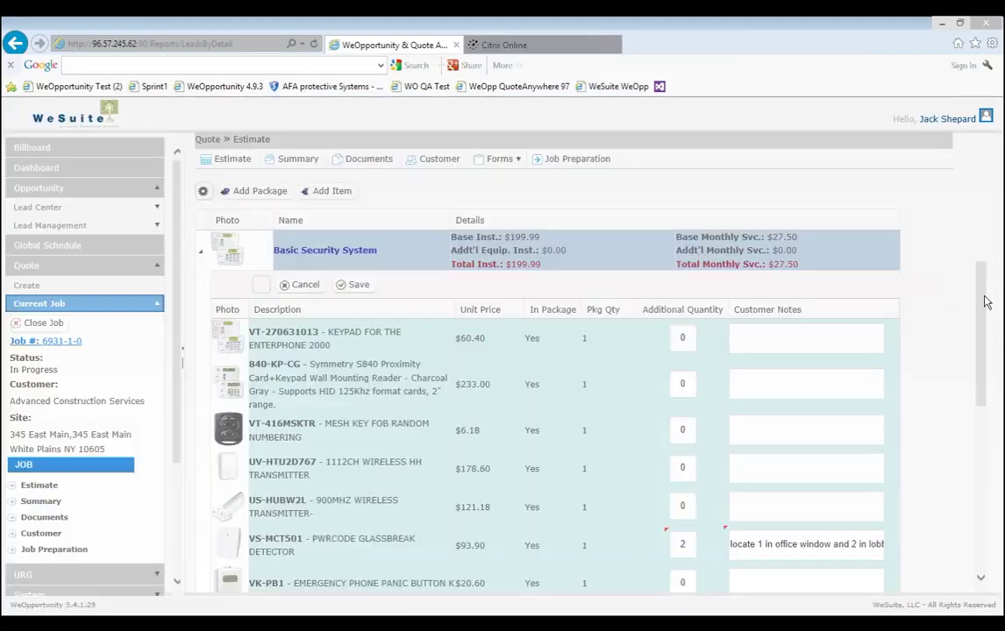
left_click(353, 284)
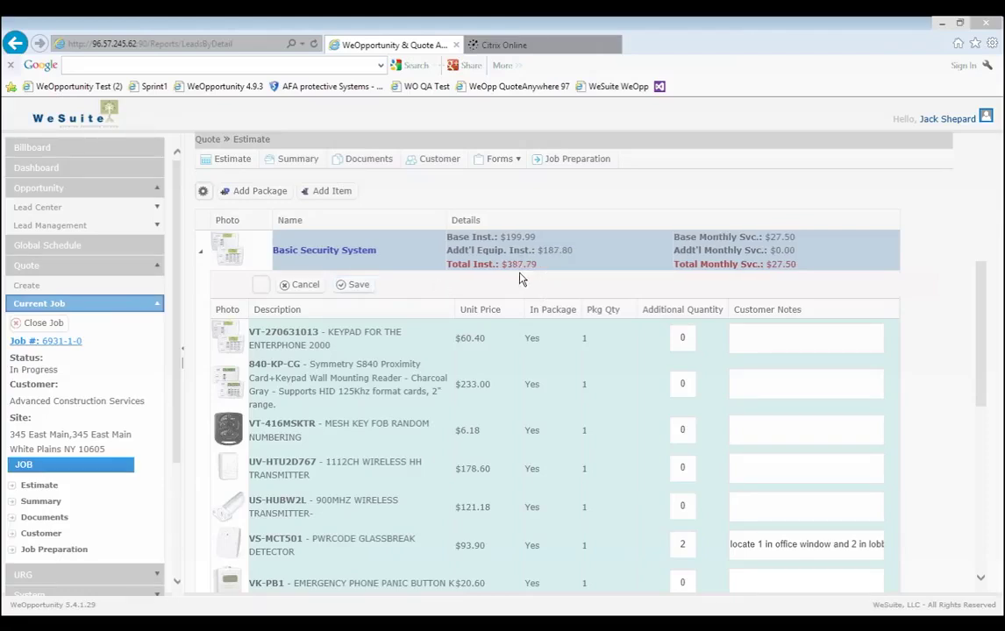
left_click(369, 169)
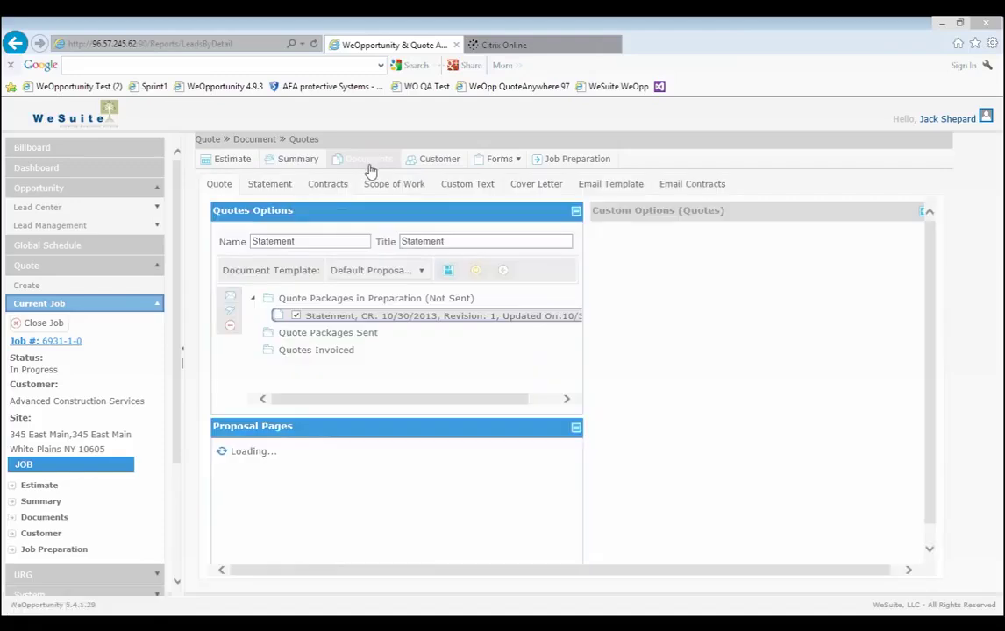
Sign all contracts as Subscriber, accept the e-signature terms, and sign the Monitoring Services Agreement and Services Contract.
left_click(326, 188)
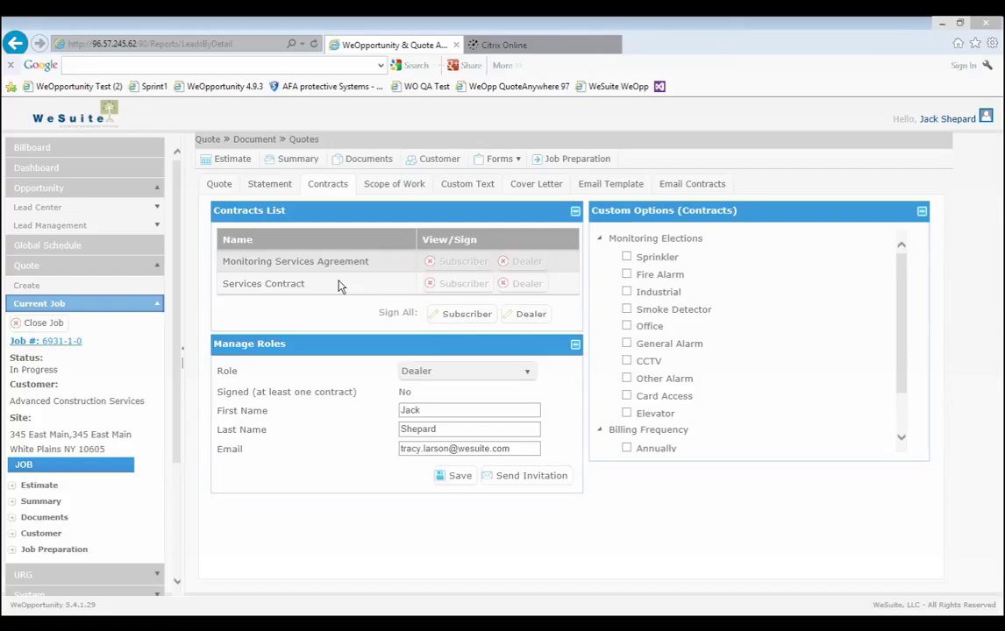
left_click(464, 318)
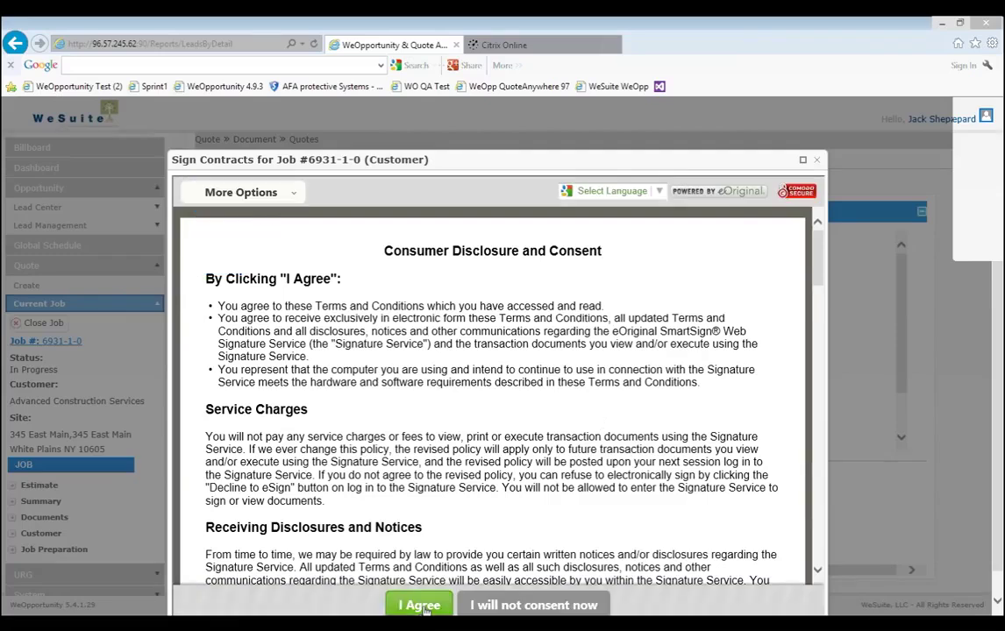
left_click(421, 606)
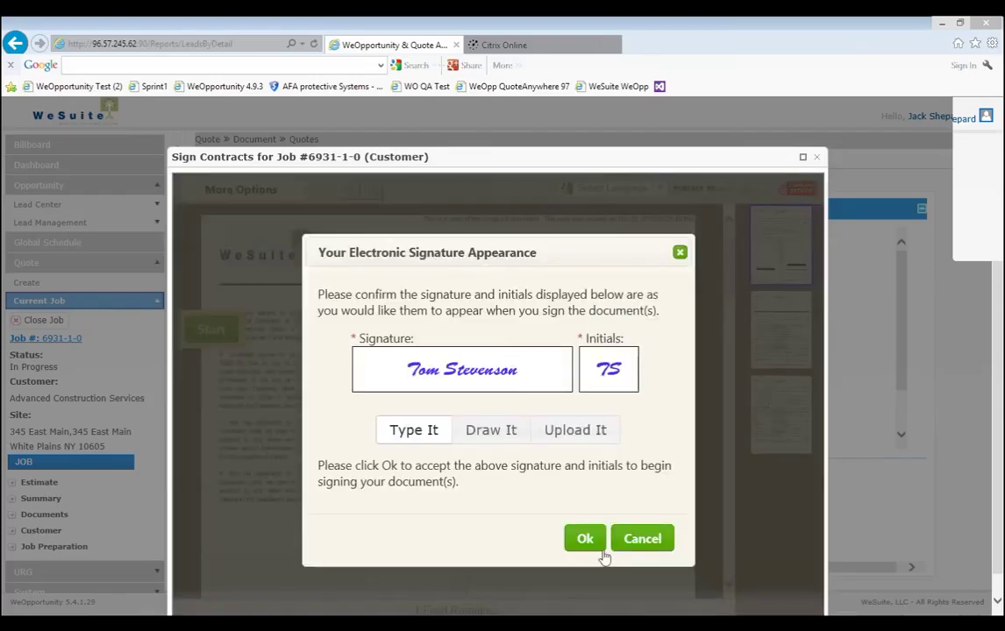
left_click(584, 540)
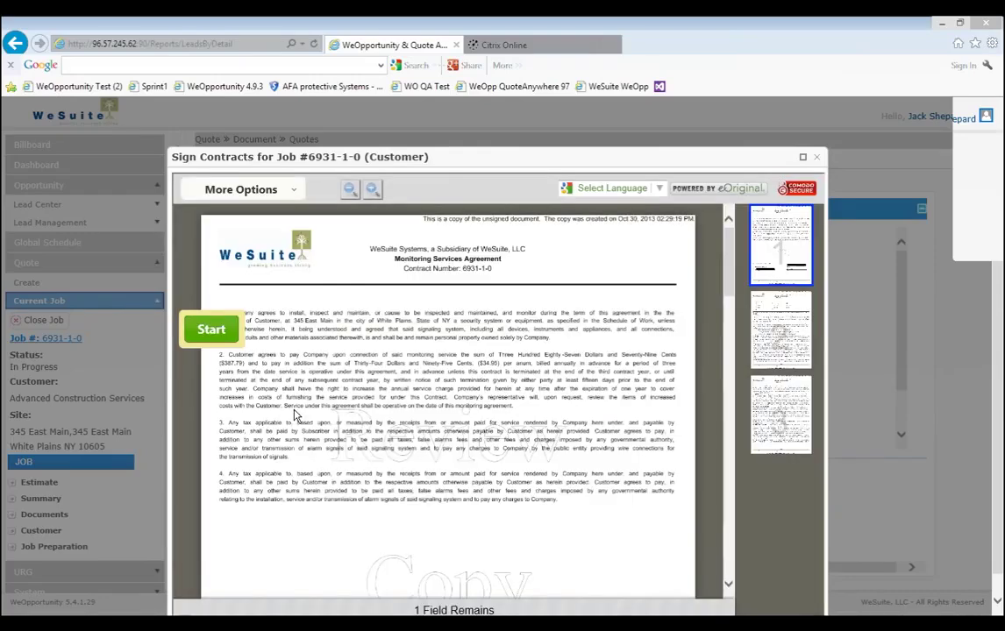
scroll(419, 403, "down", 3)
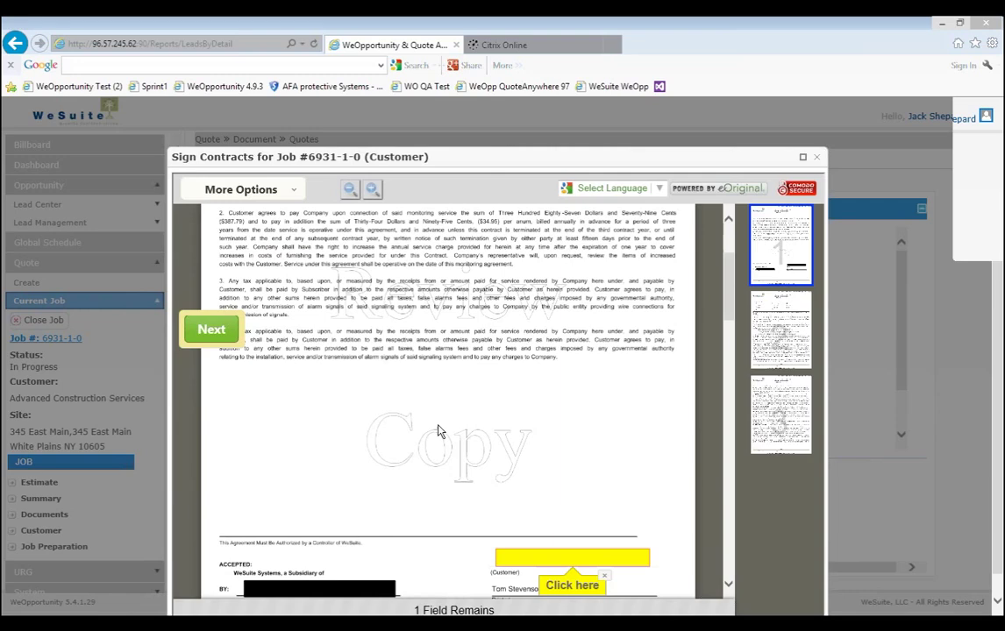
left_click(551, 562)
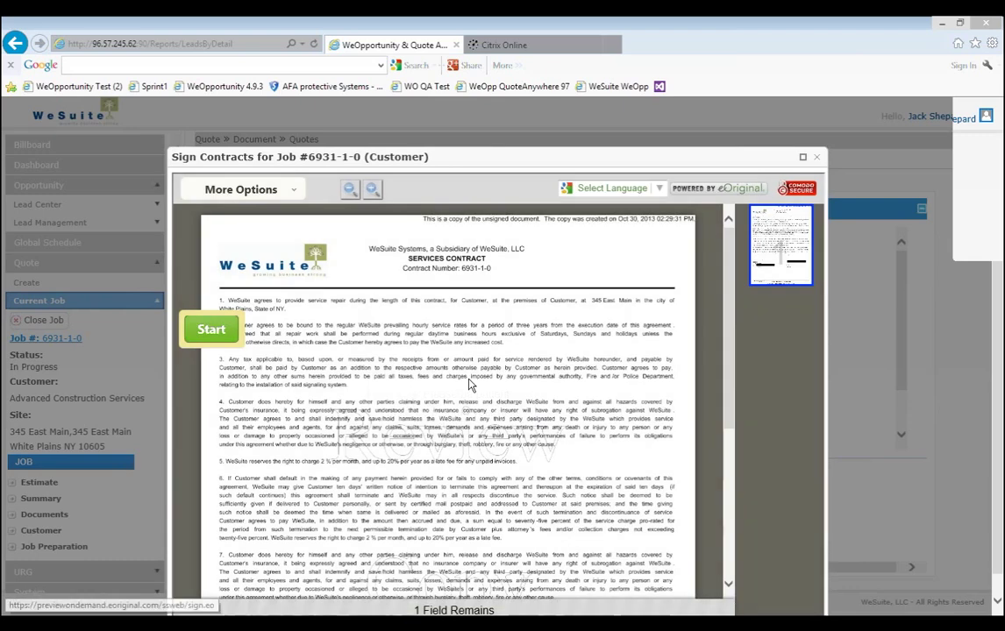
scroll(524, 558, "down", 5)
left_click(524, 557)
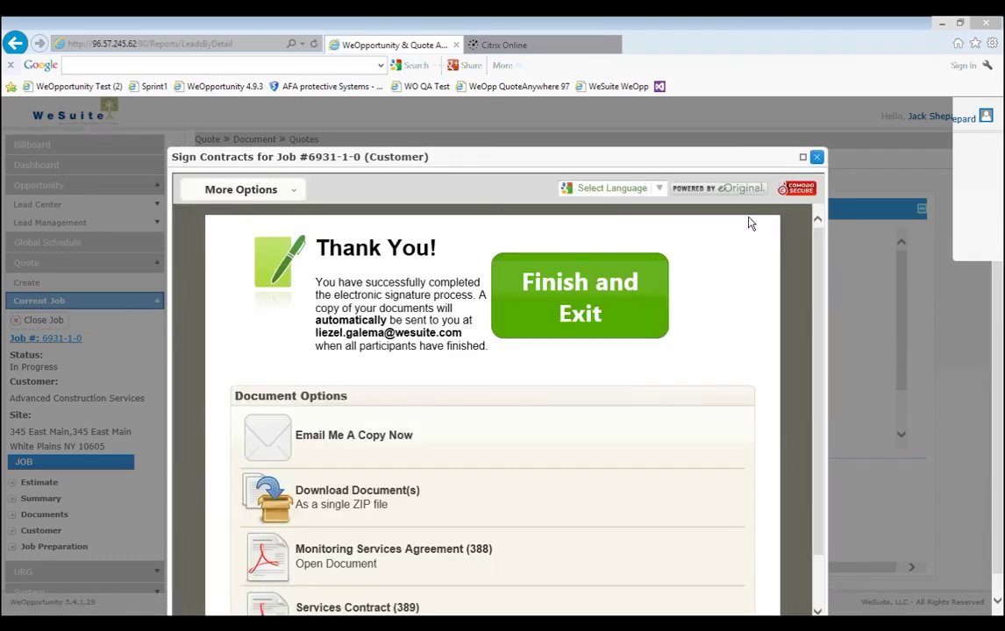
Finish and exit the Sign Contracts session.
left_click(578, 285)
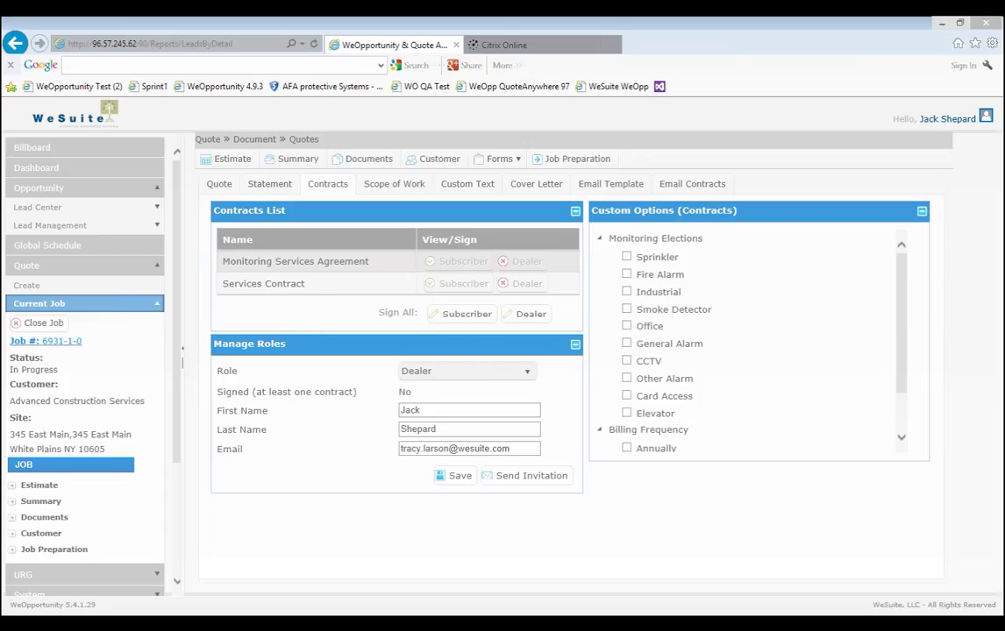
Switch to the full-screen remote WeEstimate session and open proposal 7041's J1 Integrated Security estimate.
key("alt+Tab")
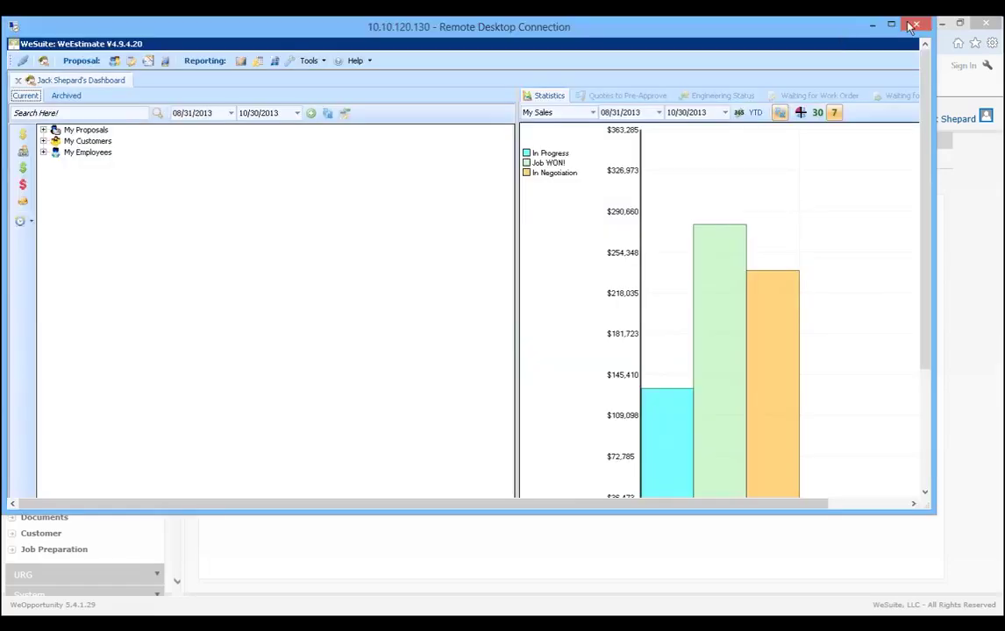
key("ctrl+alt+Break")
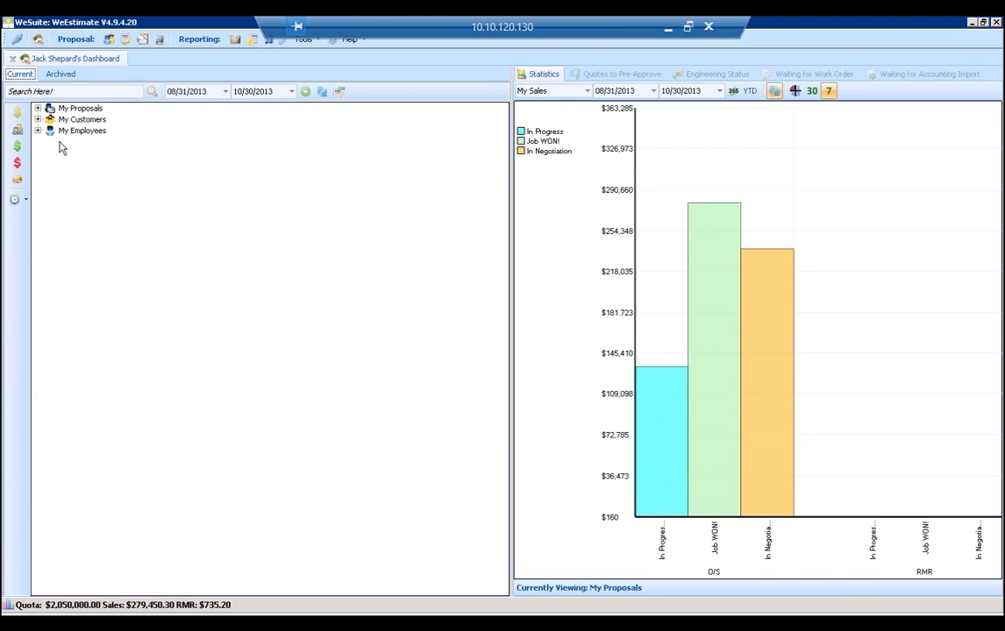
double_click(50, 109)
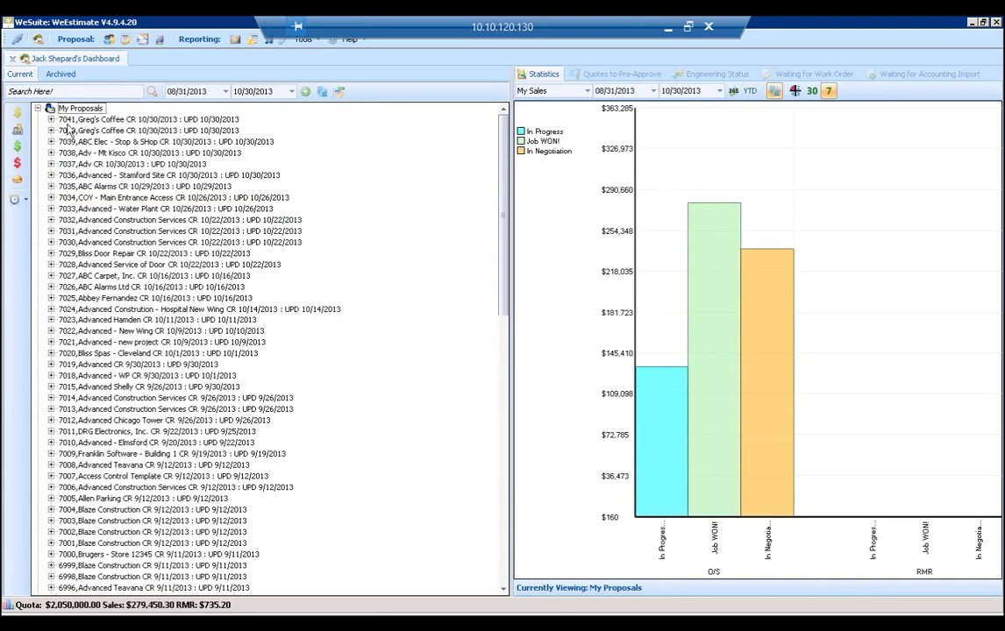
left_click(51, 119)
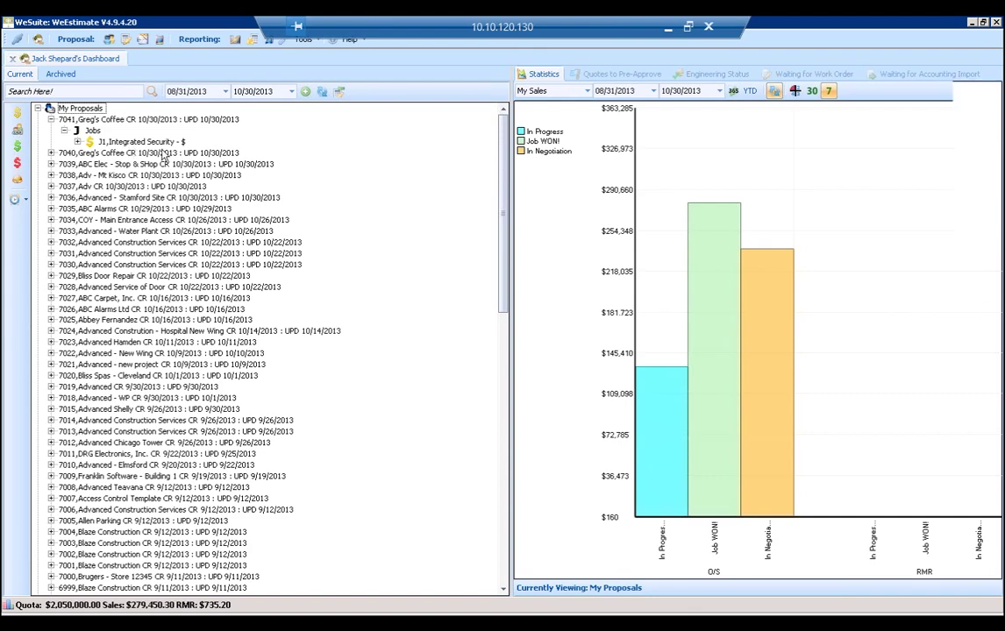
left_click(122, 141)
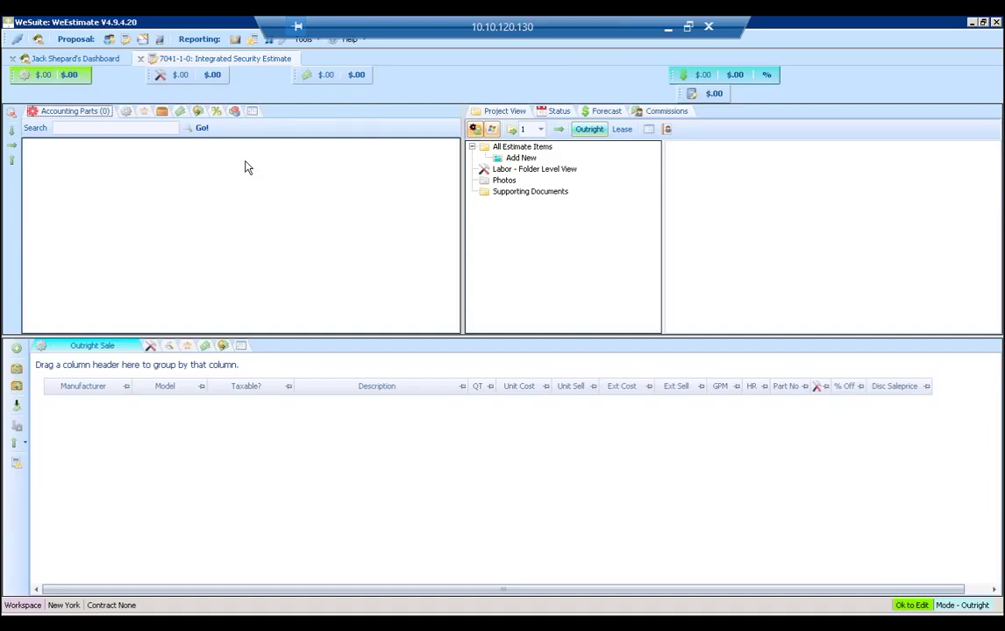
Add 'Access Control' and 'CCTV' folders to the estimate.
left_click(521, 158)
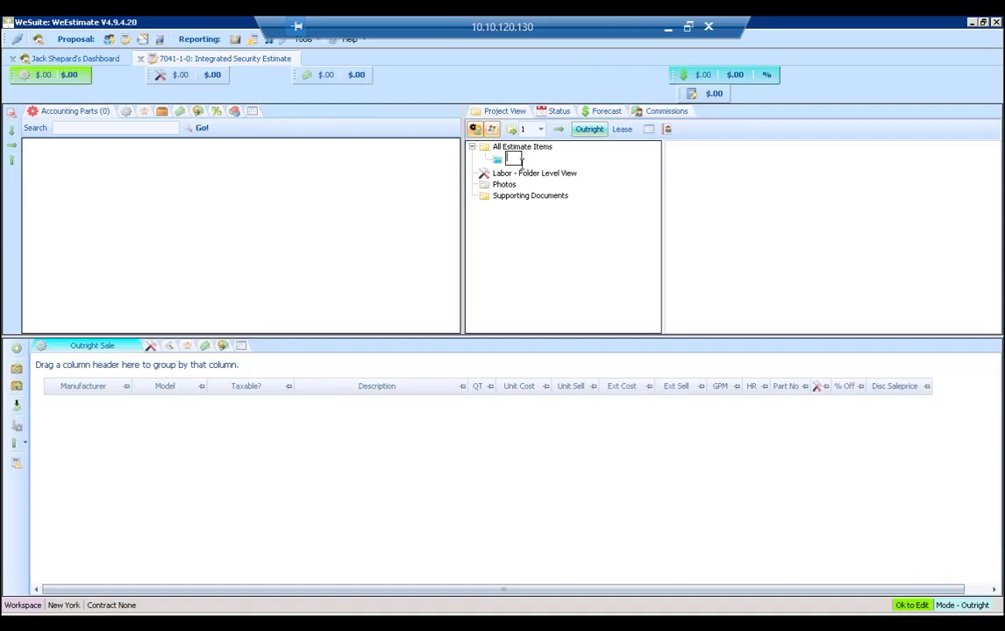
type("Access Control")
key("Return")
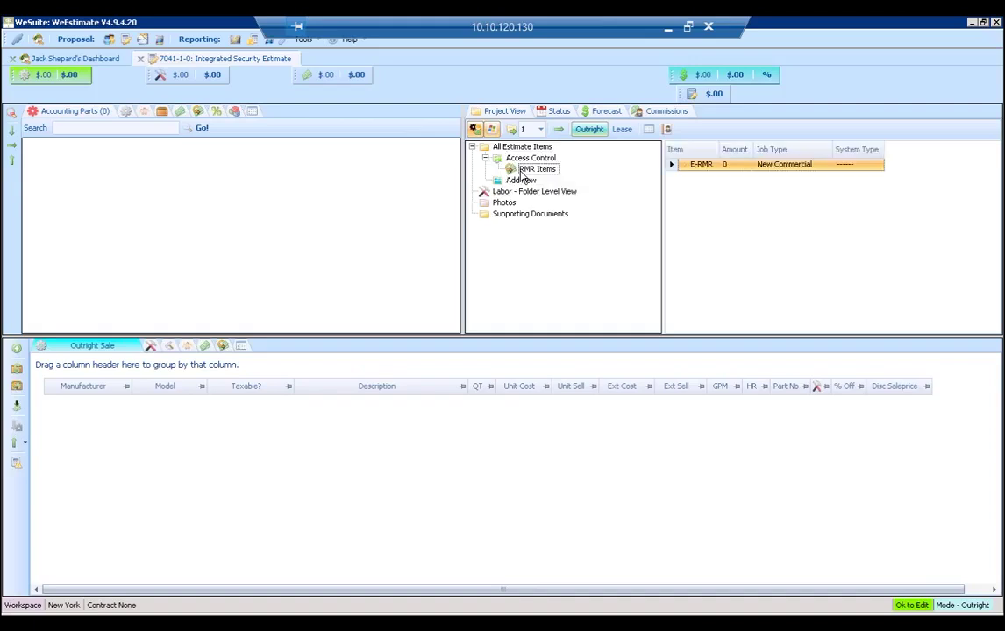
left_click(521, 182)
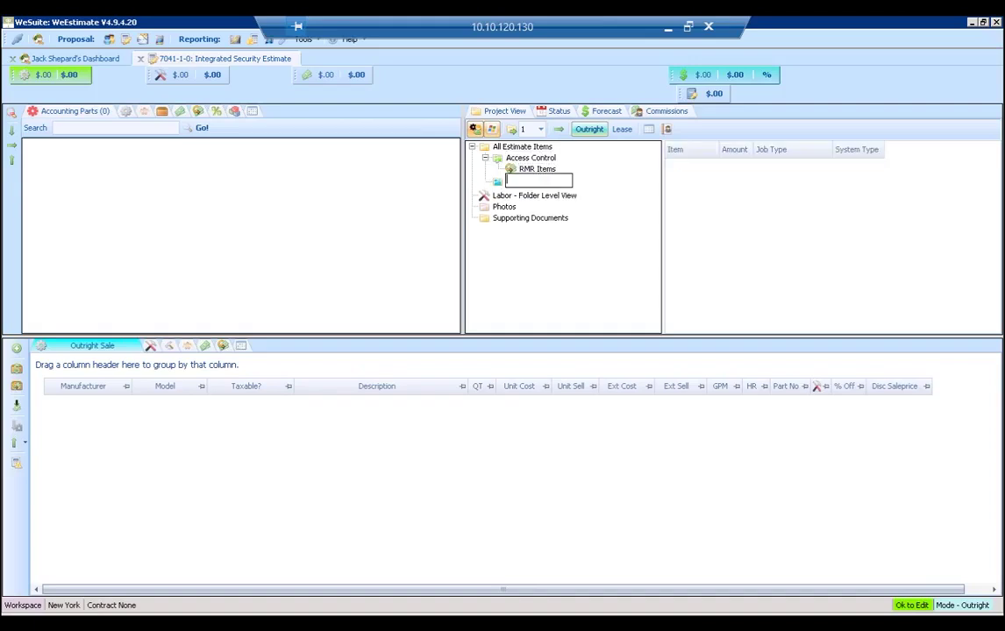
type("CCTV")
key("Return")
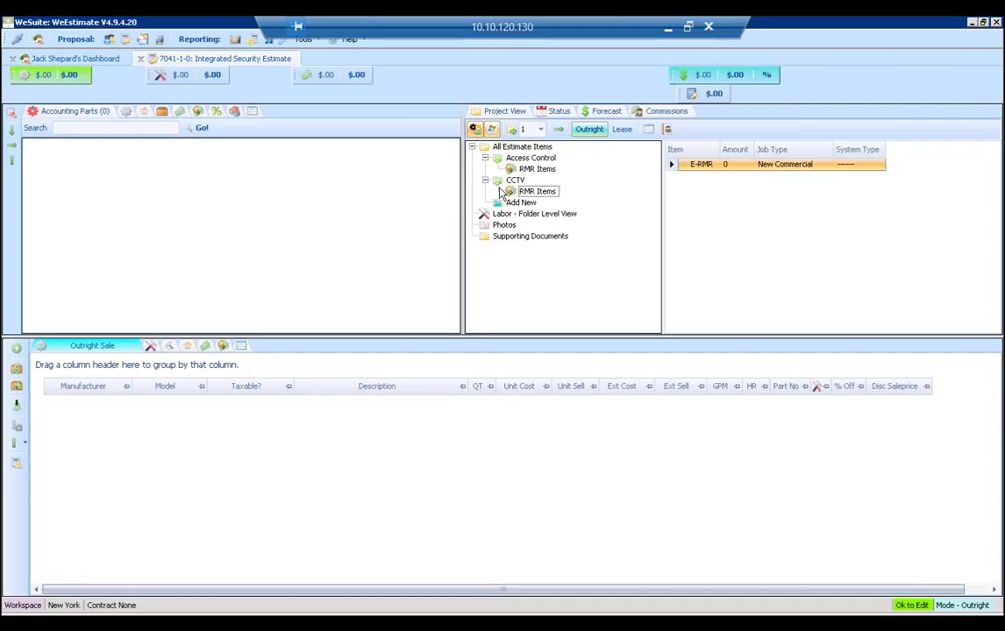
Search the Accounting Parts catalogue for 'camera col'.
left_click(88, 129)
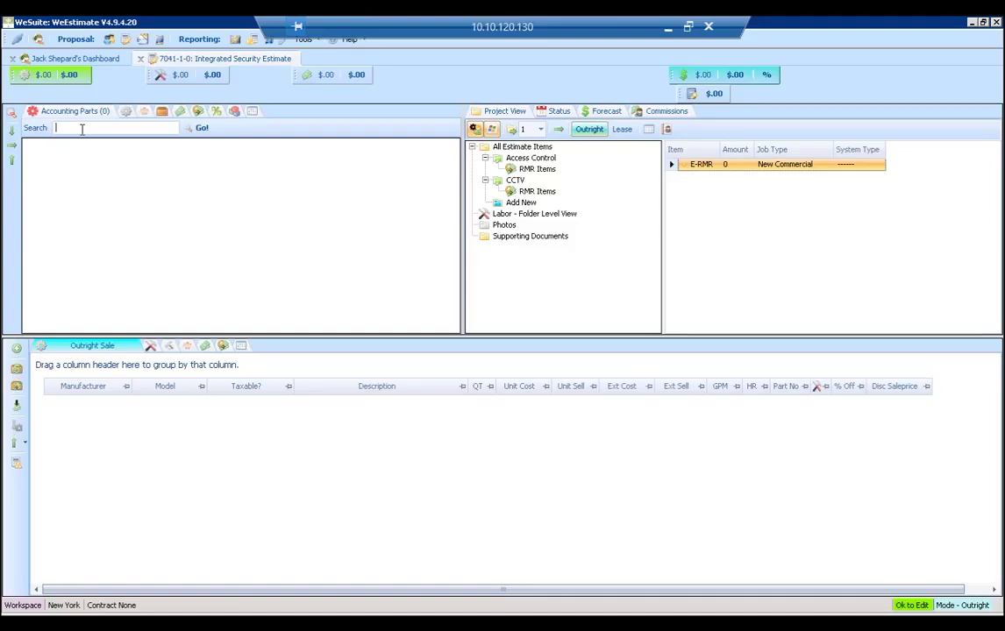
type("camera color")
key("Return")
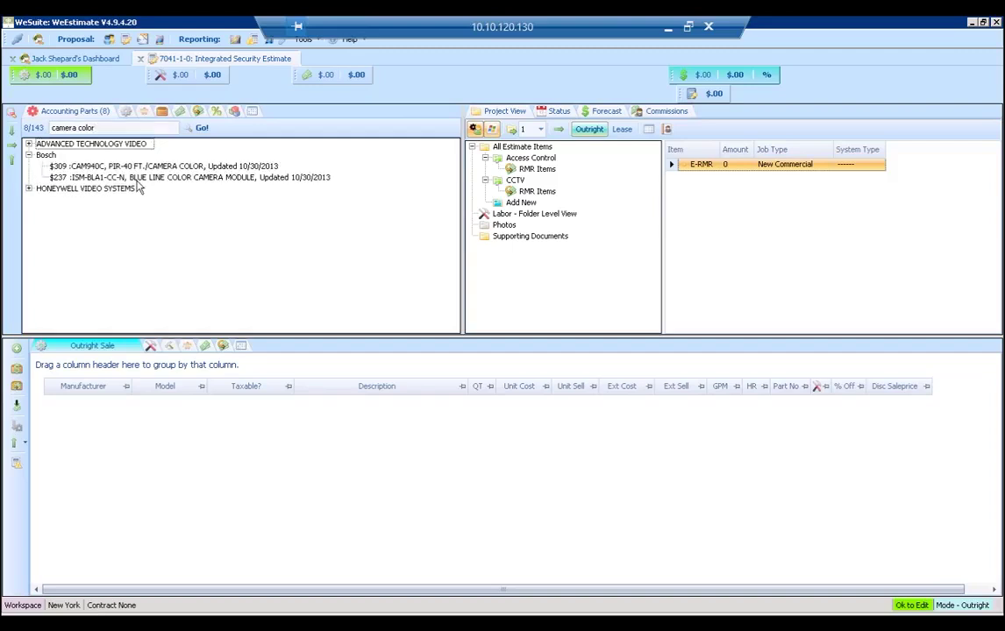
Add 3 Bosch CAM940C cameras and 3 Honeywell HCGE35 camera gimbals to the CCTV folder.
left_click(136, 167)
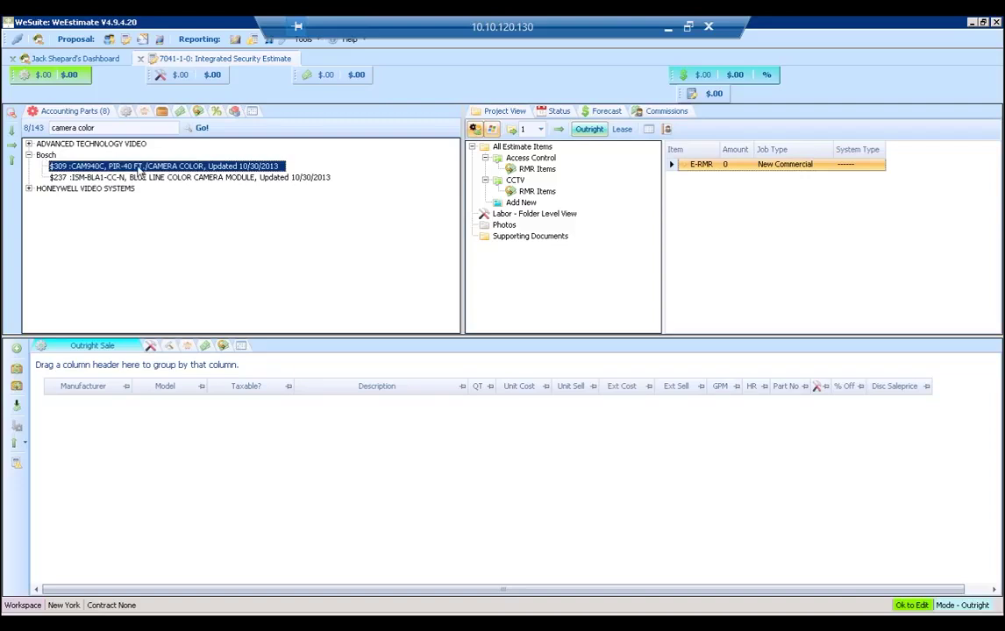
left_click_drag(138, 171, 515, 188)
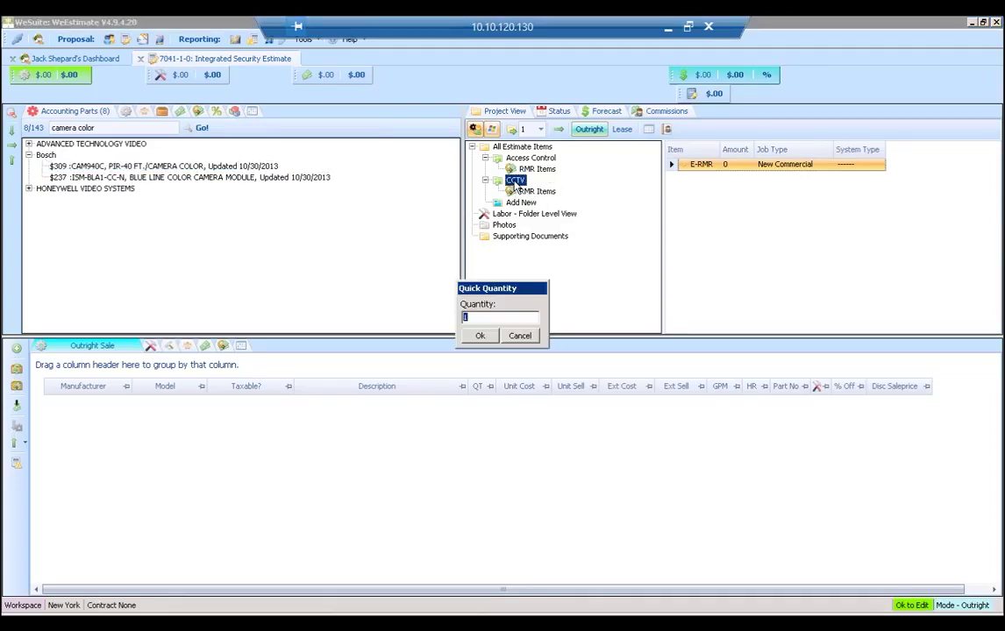
type("3")
left_click(478, 336)
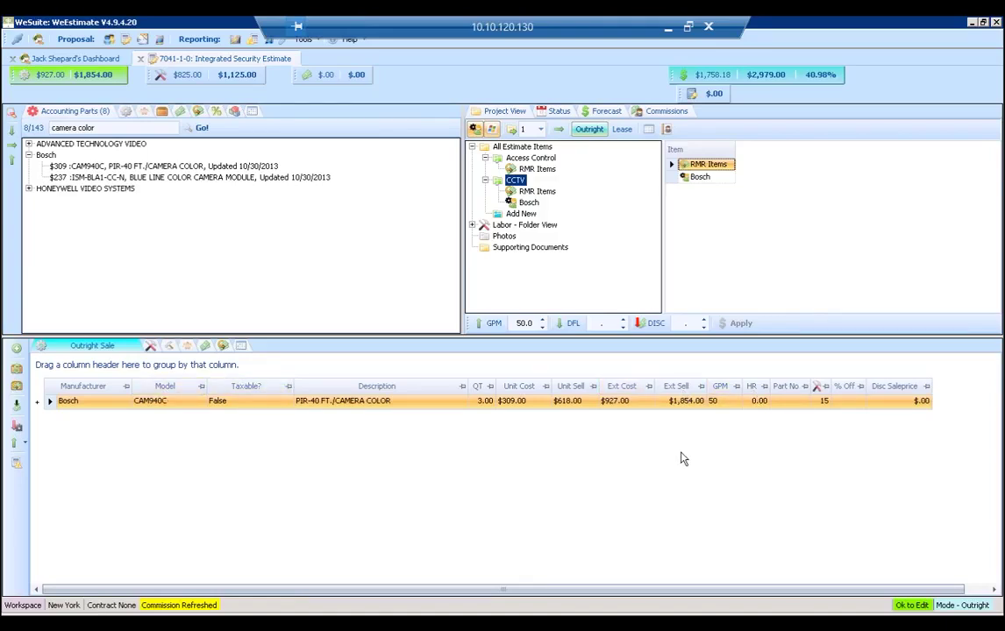
left_click(29, 188)
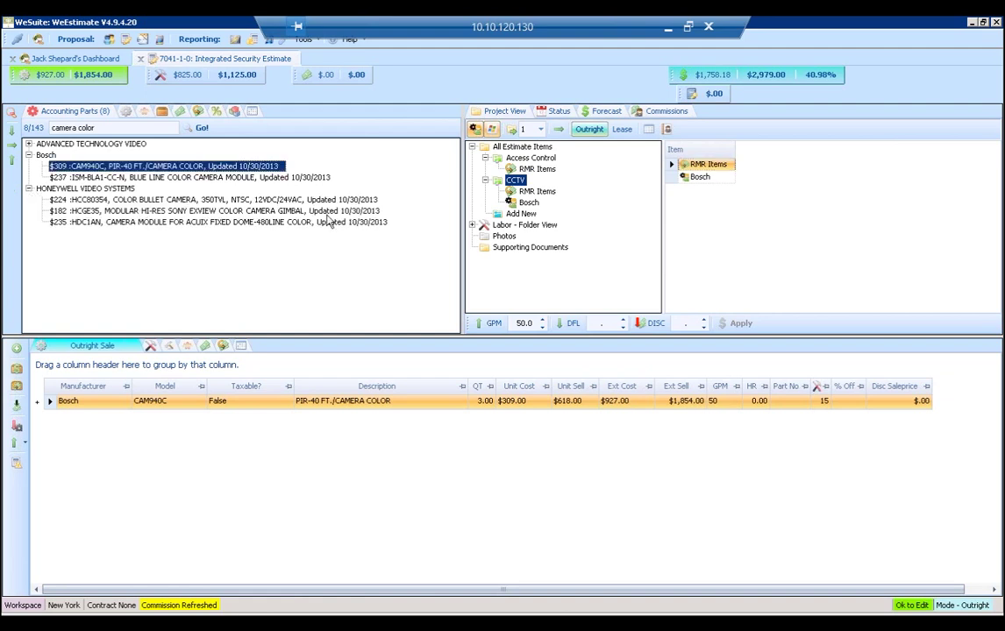
left_click_drag(298, 210, 515, 182)
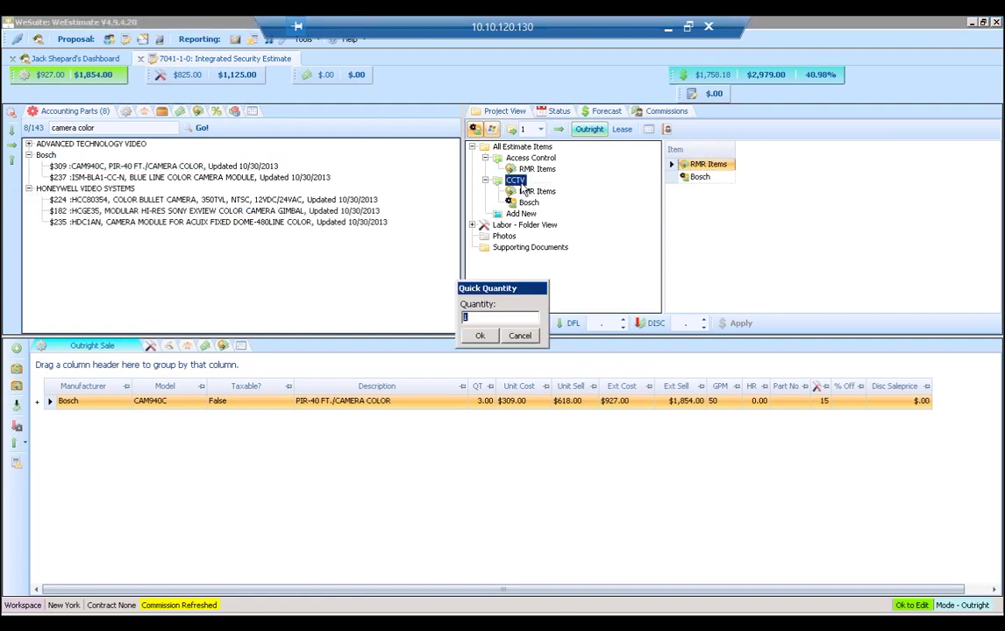
left_click(479, 336)
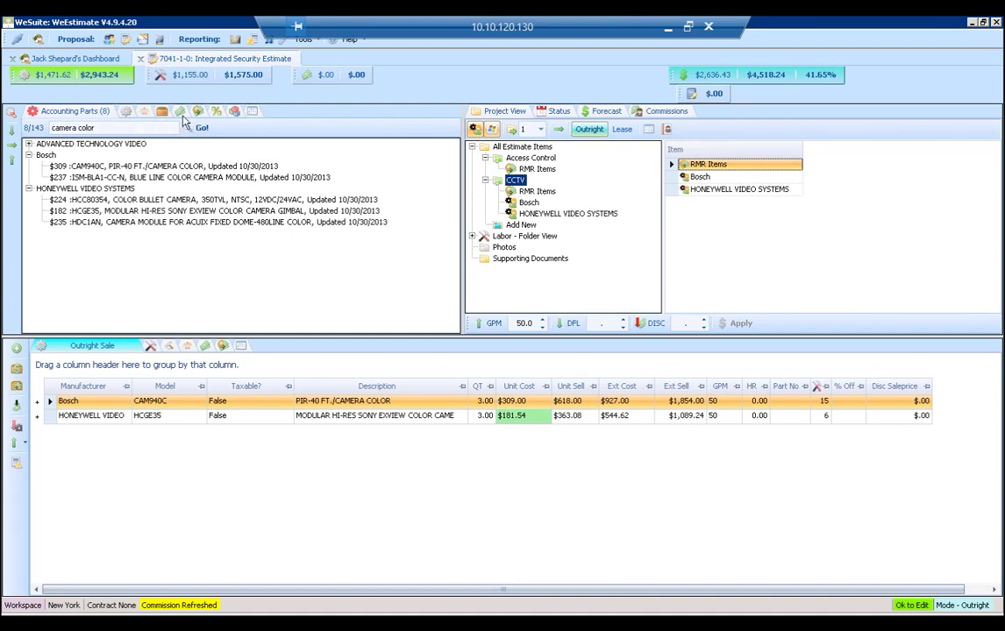
Add the Equipment charge from Charge Items to the CCTV folder at a $25.00 unit cost.
left_click(181, 114)
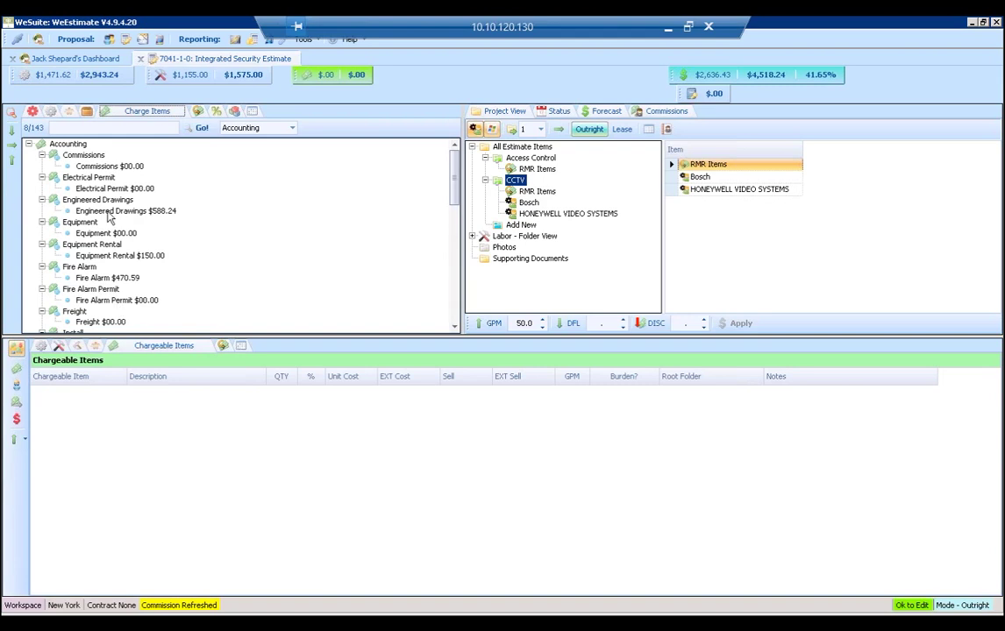
left_click_drag(104, 235, 524, 185)
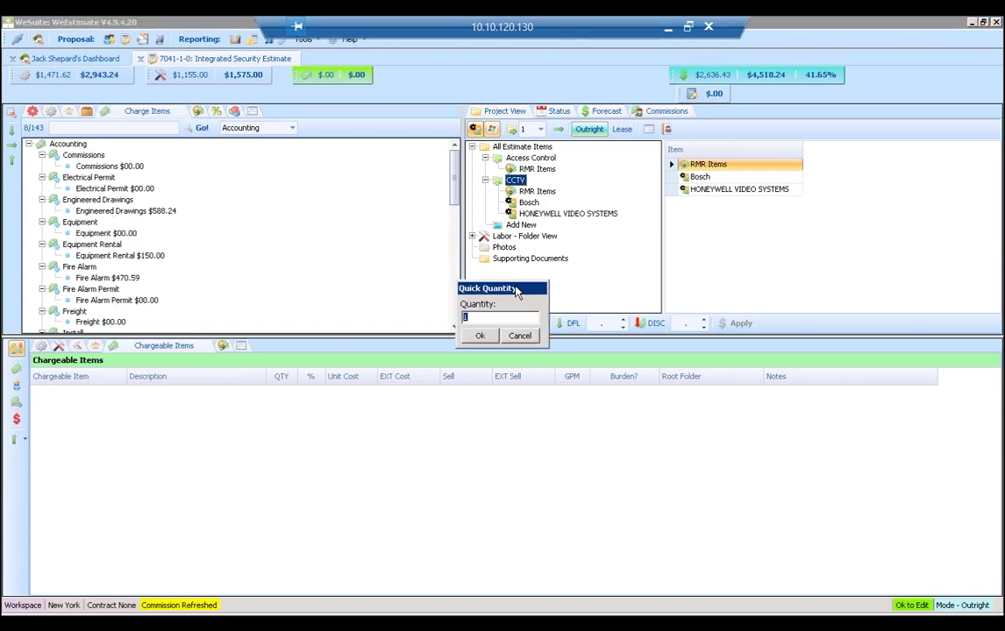
left_click(477, 334)
left_click(362, 392)
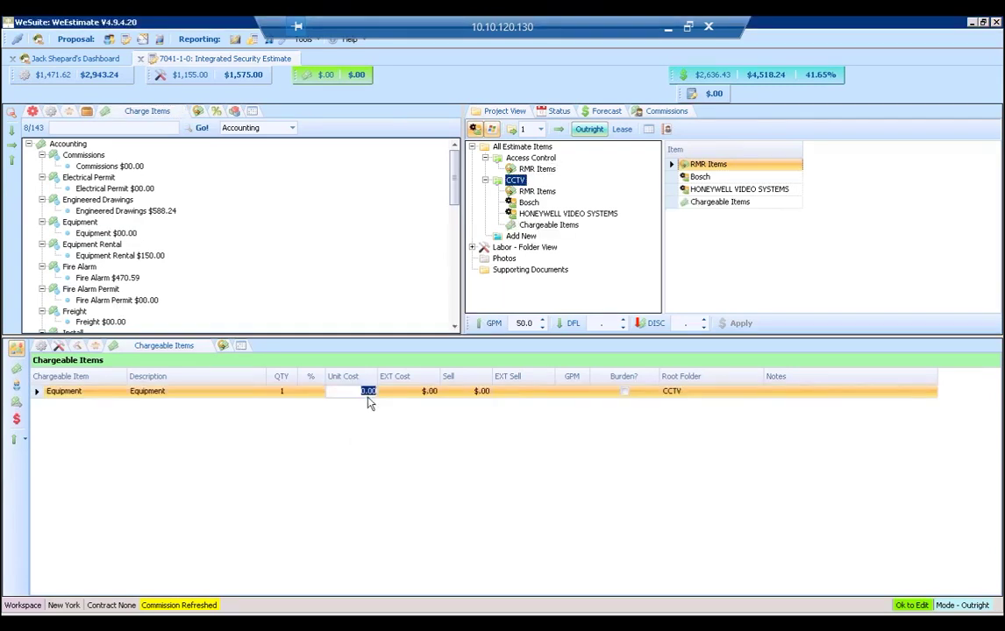
type("25")
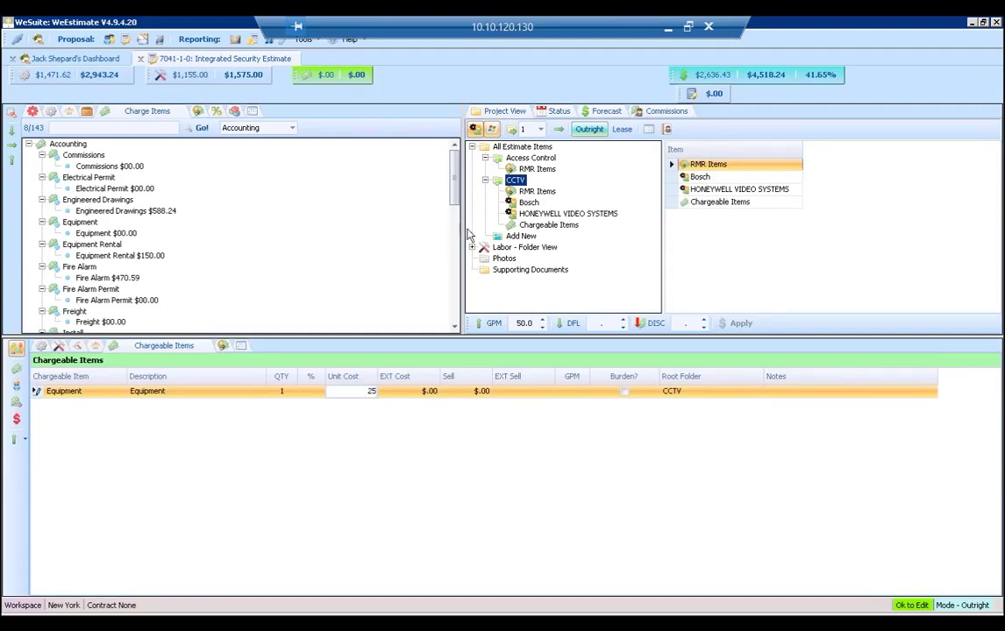
left_click(408, 226)
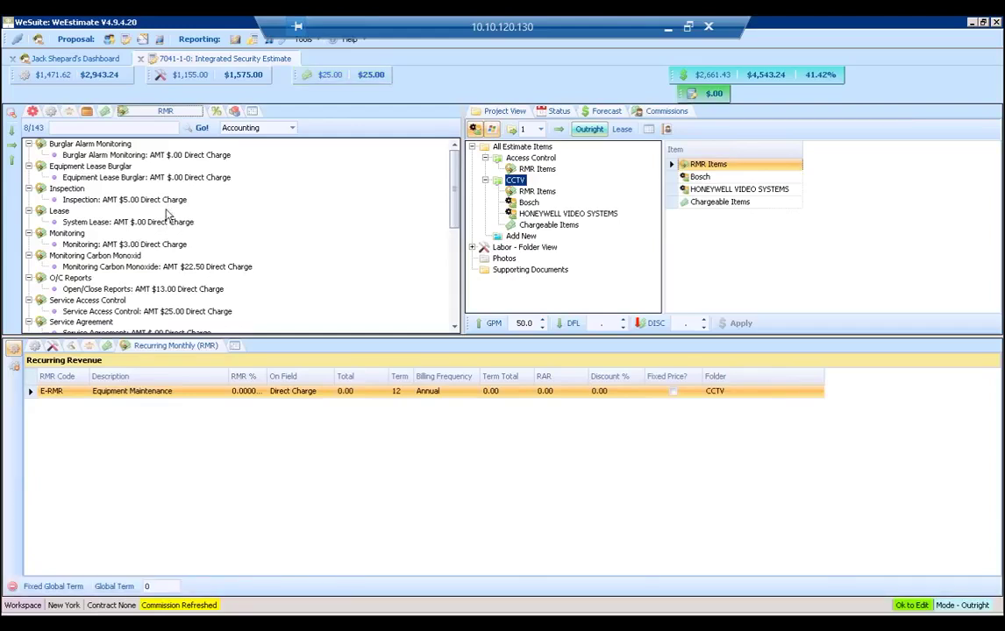
Delete the E-RMR material line from Access Control's RMR items.
left_click_drag(522, 158, 544, 204)
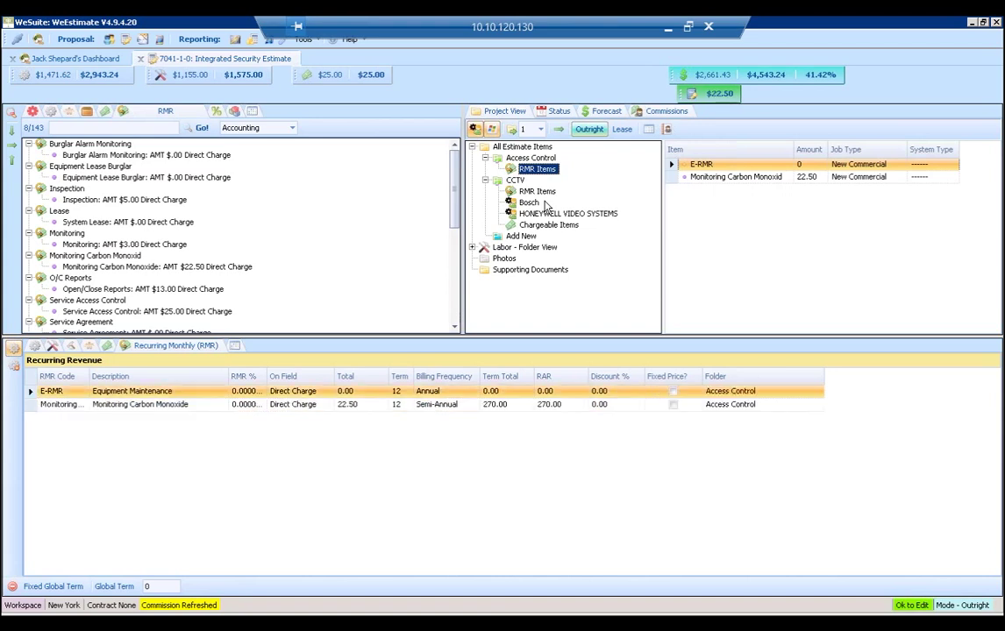
left_click(424, 392)
left_click(45, 392)
key("Delete")
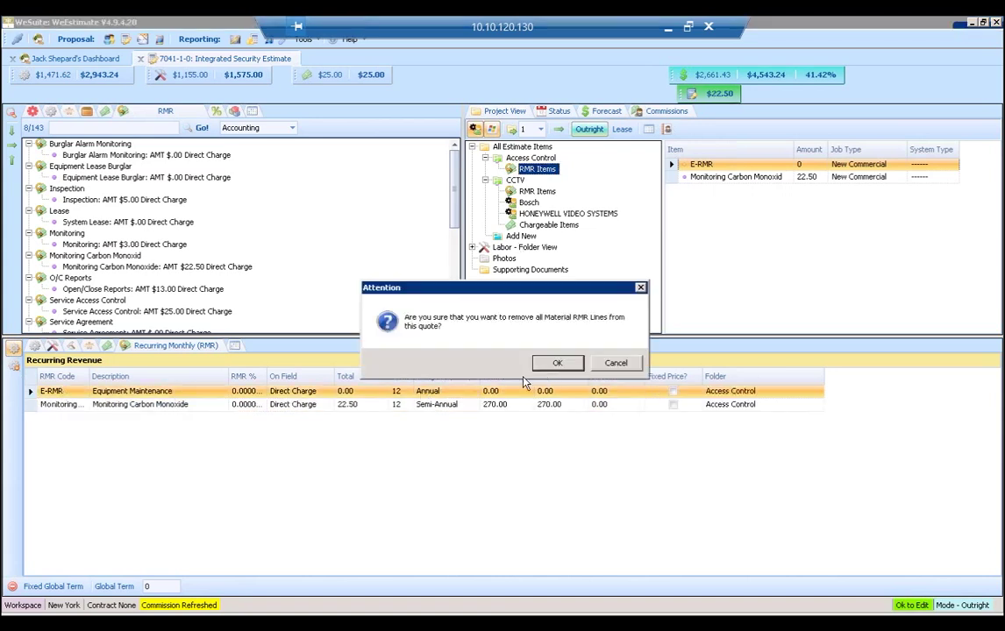
left_click(529, 361)
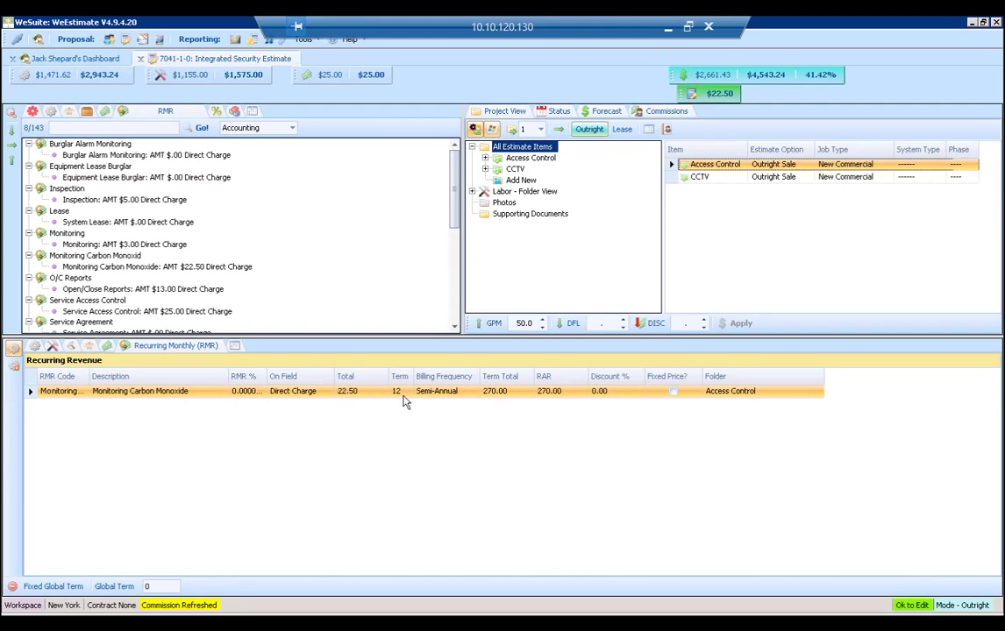
Change the Monitoring Carbon Monoxide term to 36 months, keeping Semi-Annual billing.
left_click(400, 392)
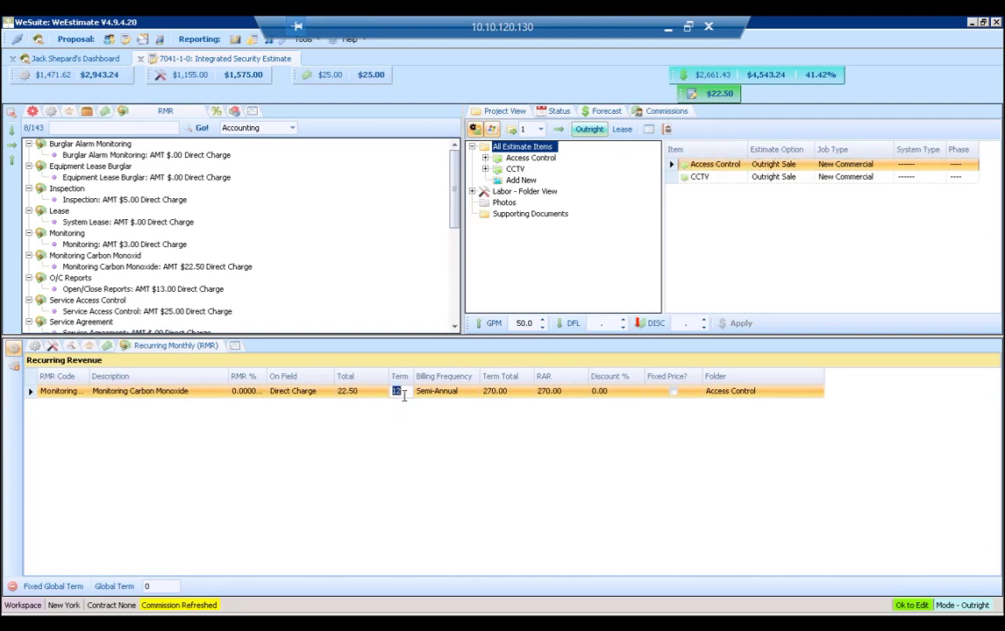
type("36")
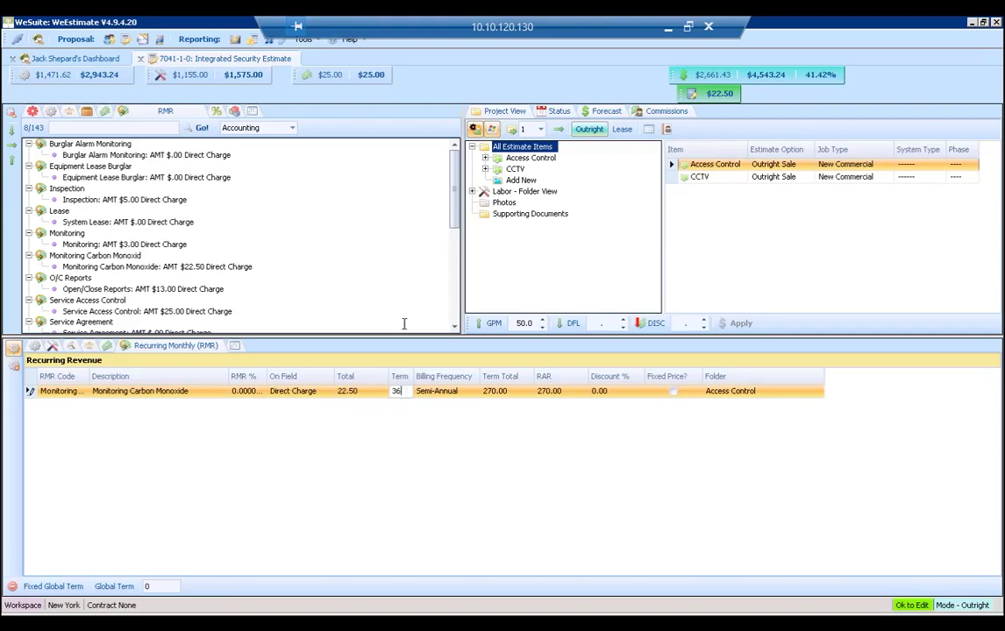
left_click(383, 396)
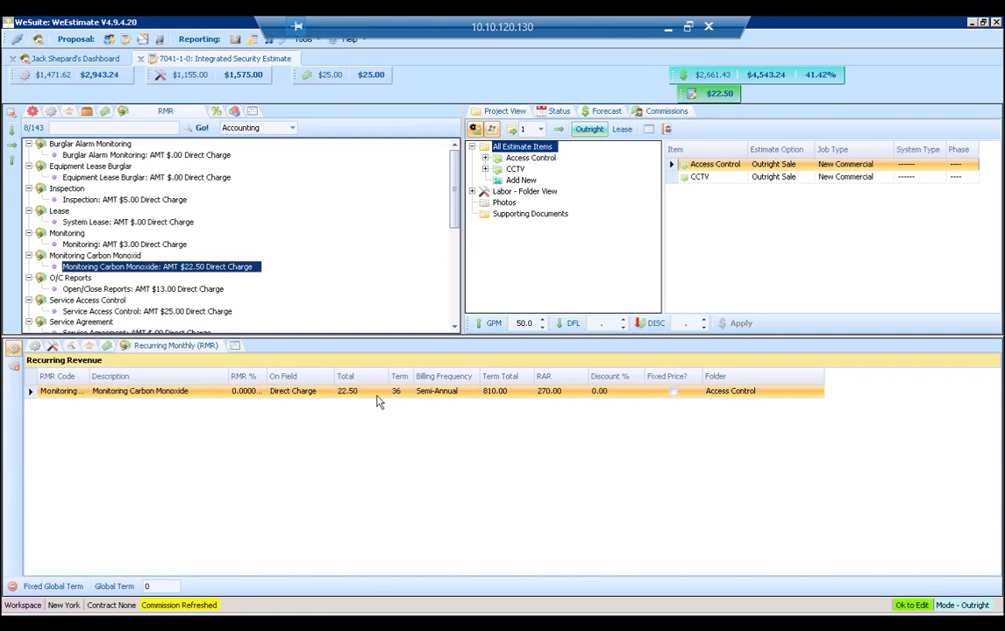
left_click(449, 396)
left_click(373, 228)
Search accounting parts for 'card reader' and add 12 Hirsch CR11LA readers to Access Control.
left_click(33, 112)
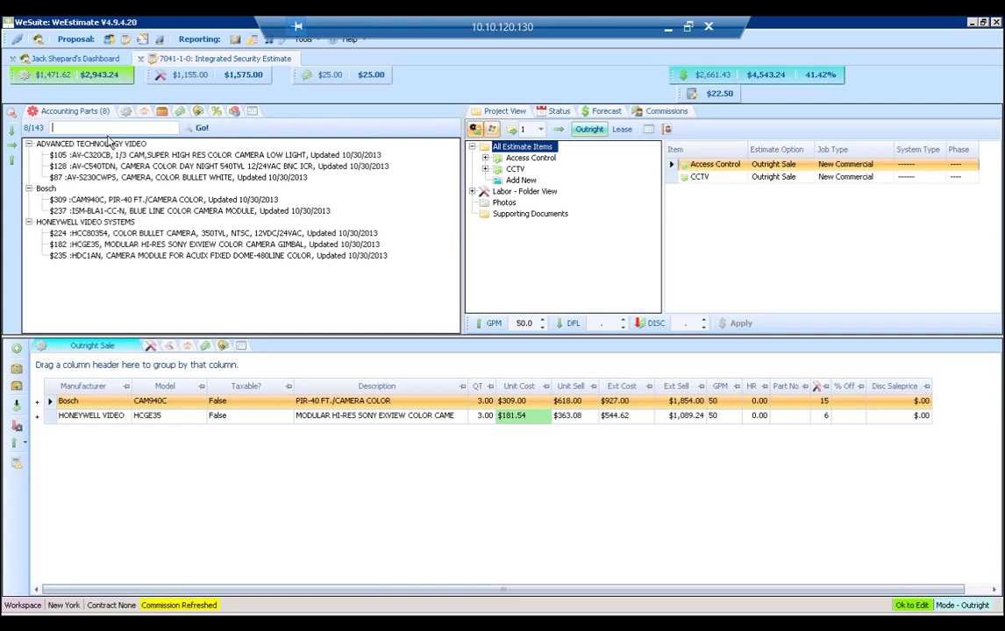
type("card reader")
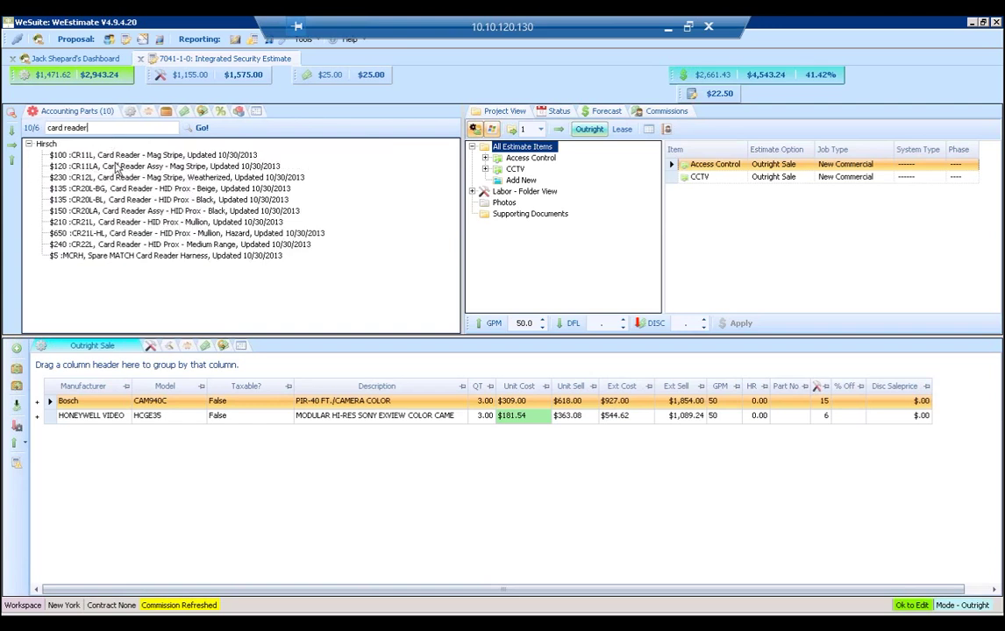
left_click_drag(116, 168, 519, 159)
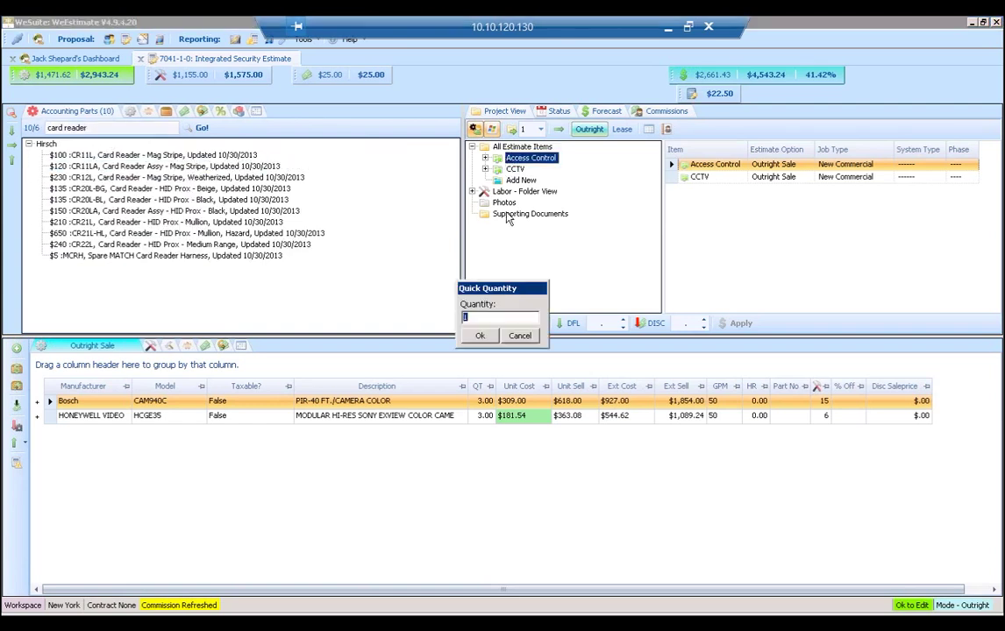
type("12")
key("Return")
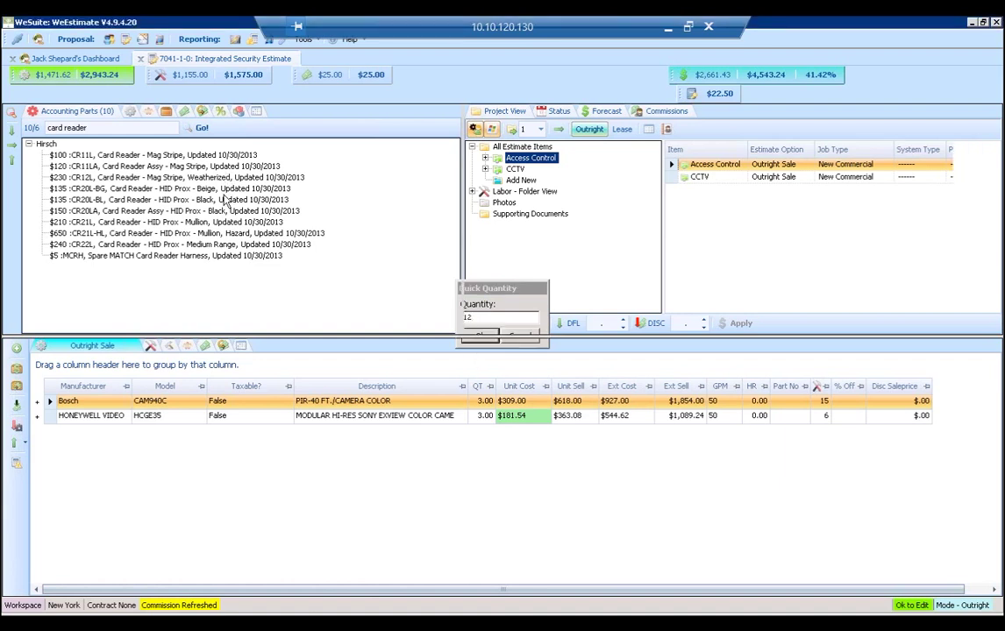
Add 4 weatherized CR12L card readers to Access Control and view the CR11LA line details.
left_click_drag(524, 167, 526, 168)
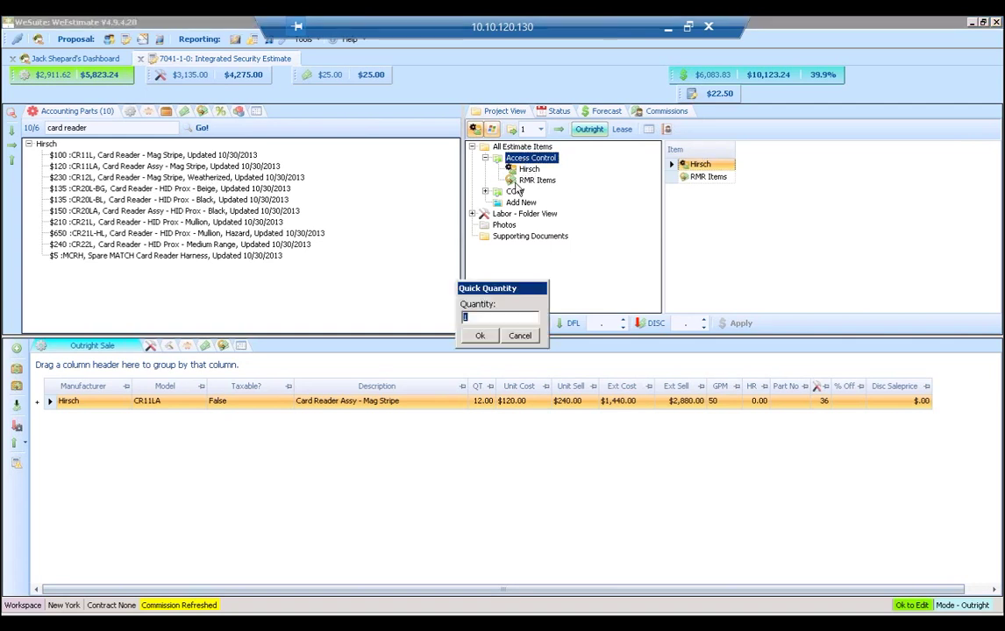
left_click(466, 338)
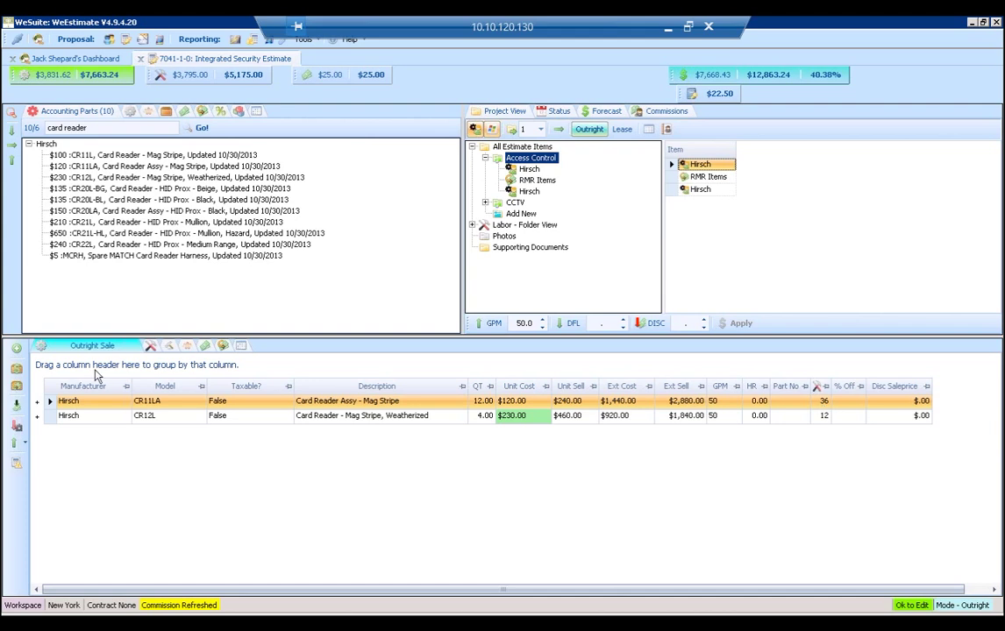
double_click(224, 403)
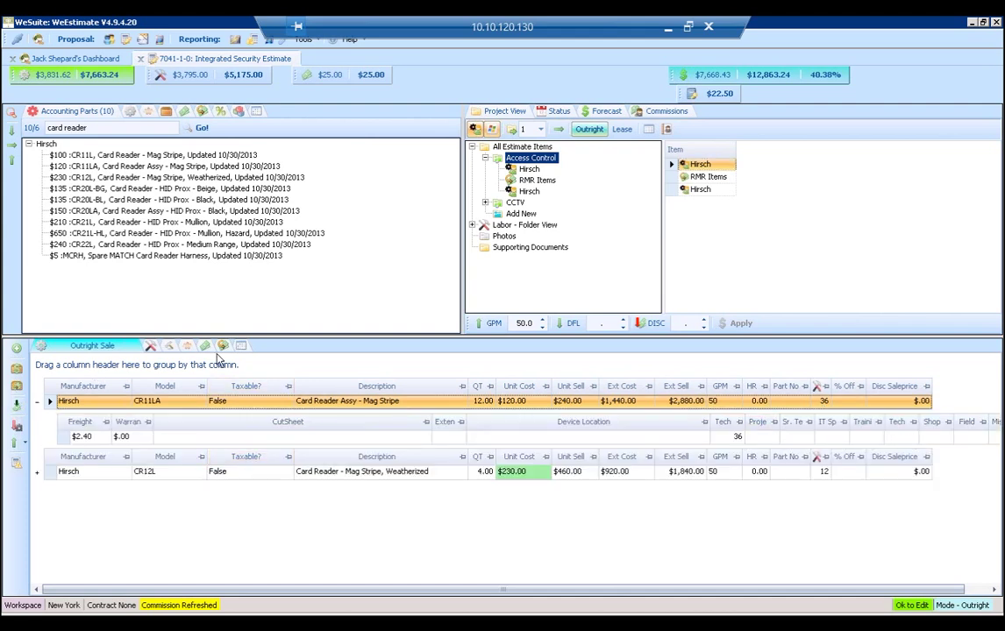
Show the labor hours schedule with Training Level I, Trainer I and Overtime rows hidden.
left_click(151, 347)
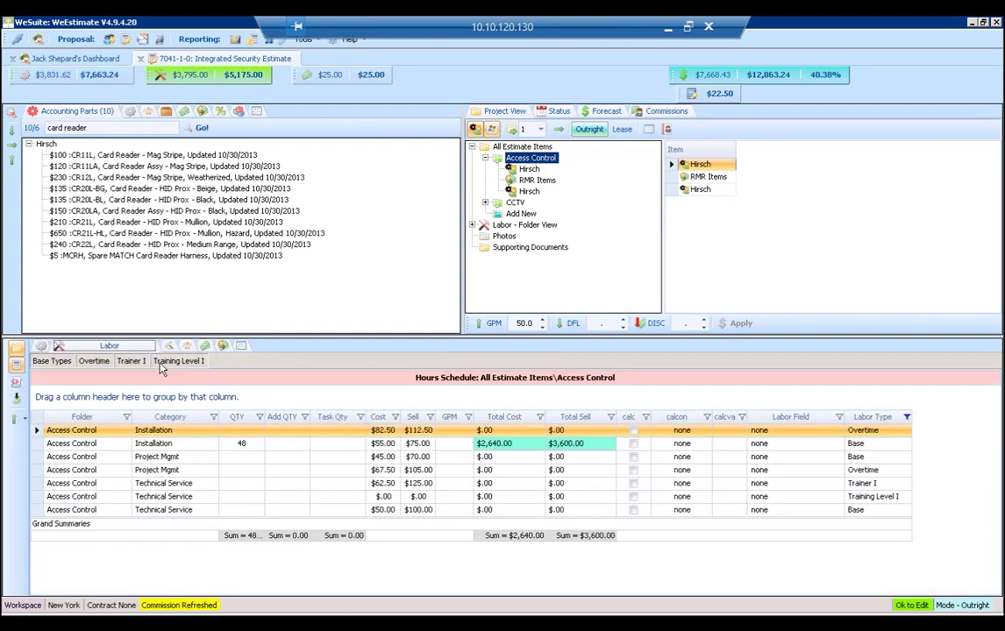
left_click(175, 362)
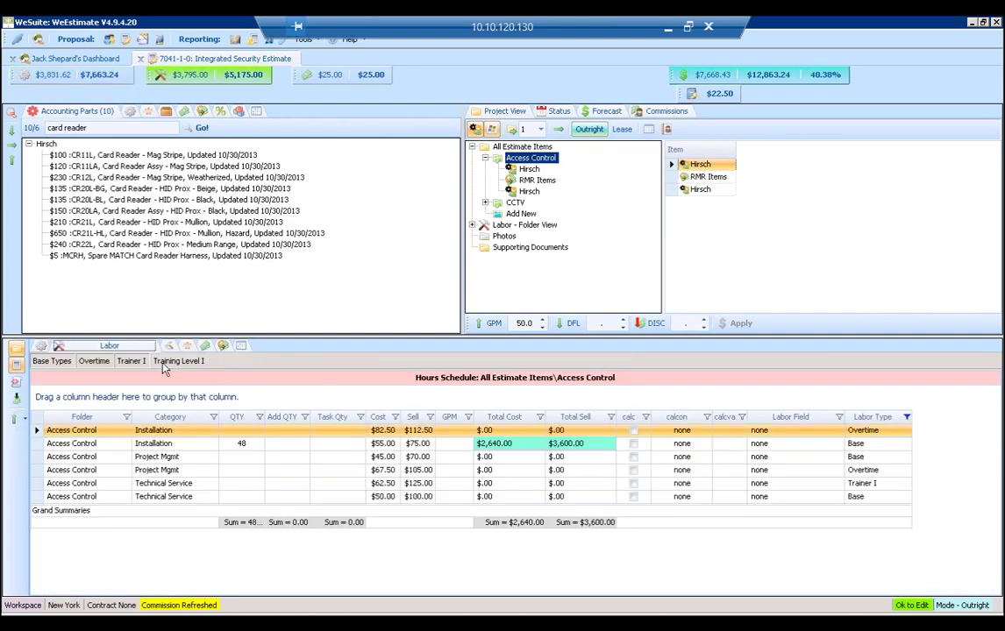
left_click(131, 362)
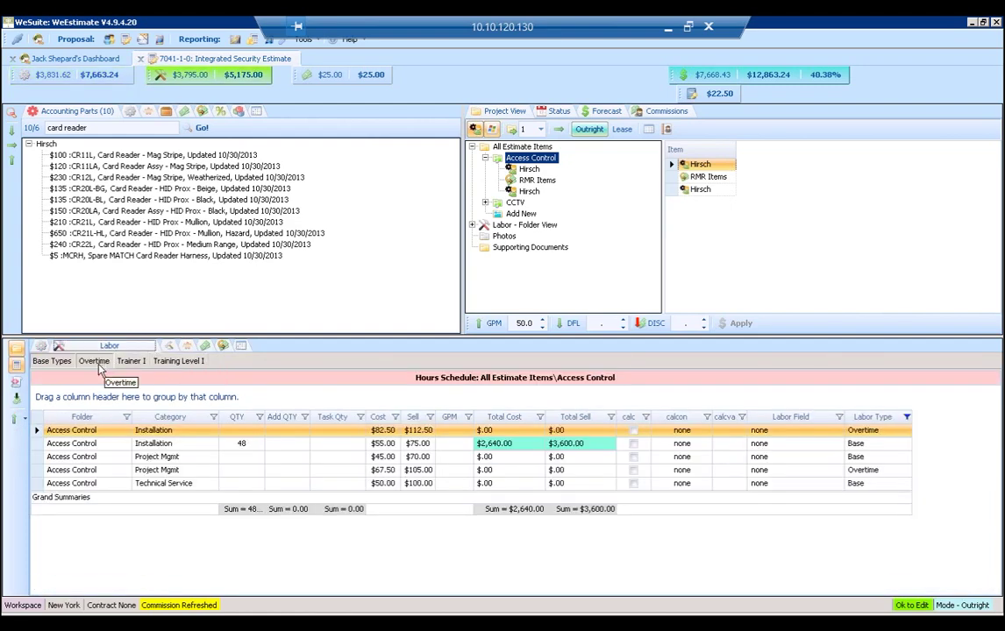
left_click(98, 364)
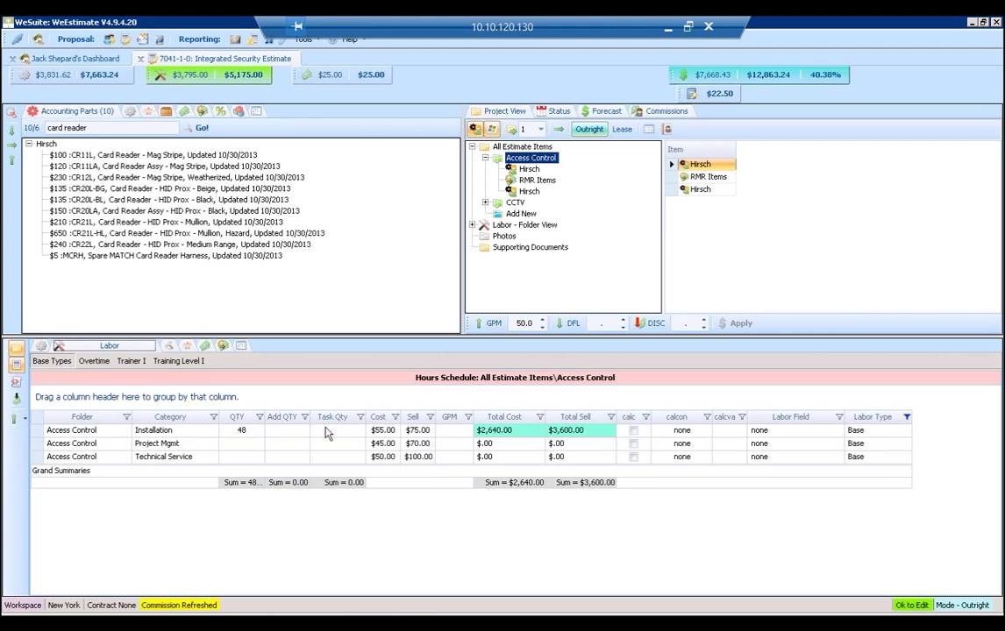
Enter 16 added Project Mgmt hours for Access Control and for CCTV.
left_click(284, 444)
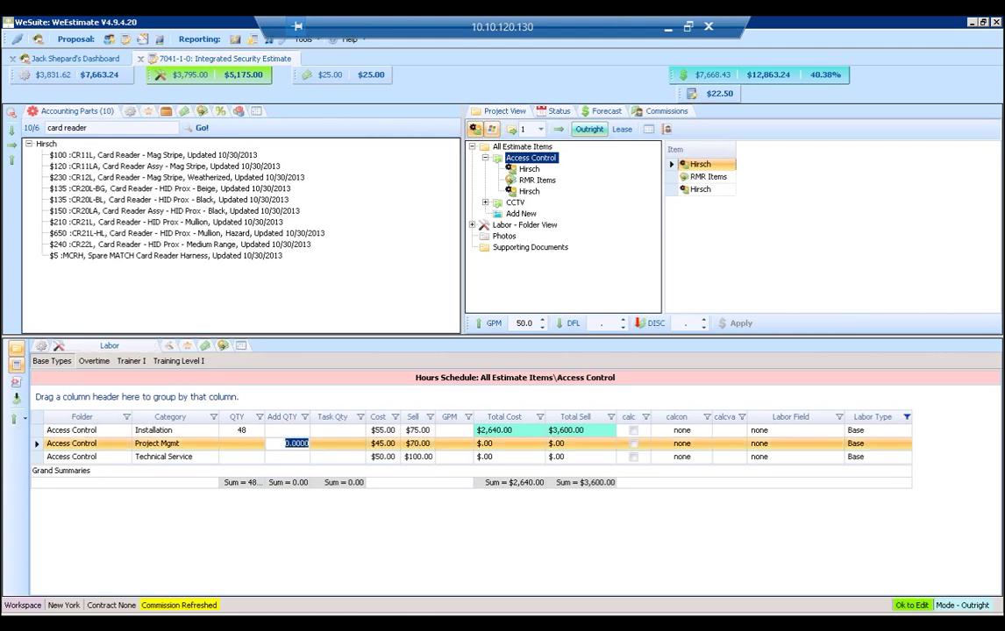
type("16")
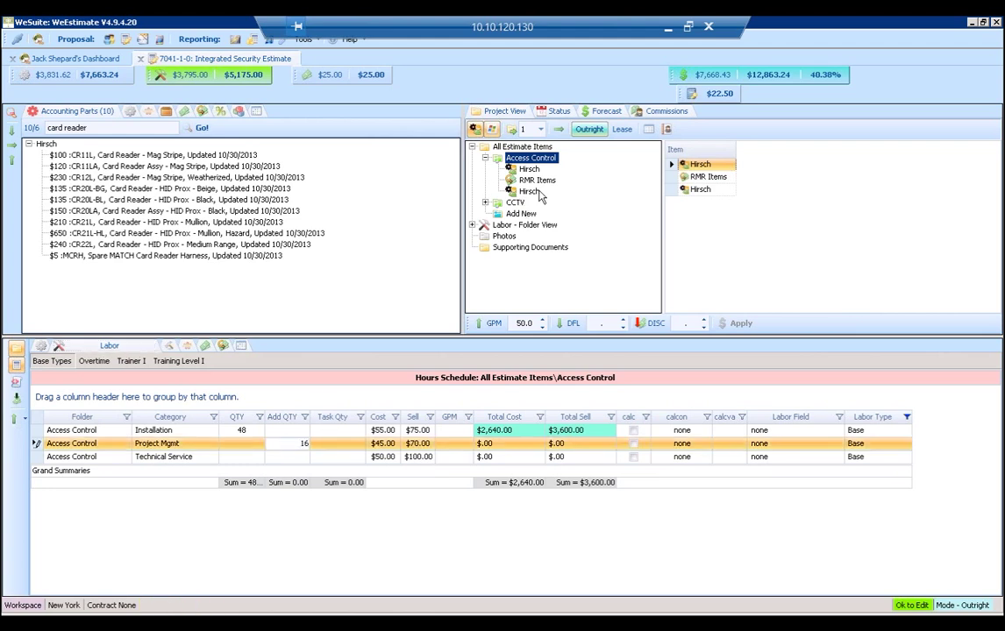
left_click(515, 203)
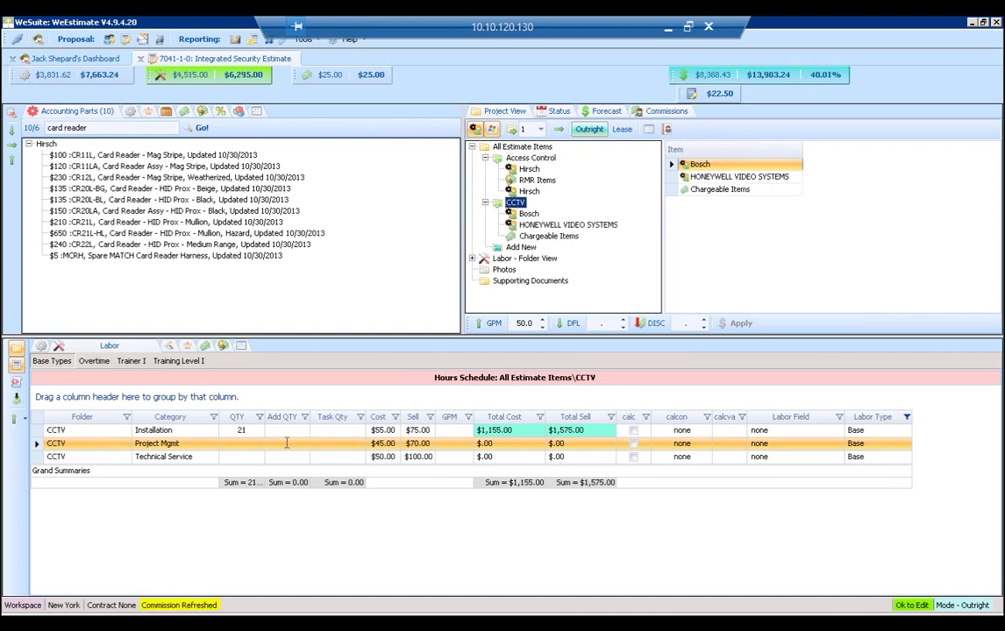
left_click(289, 444)
type("16")
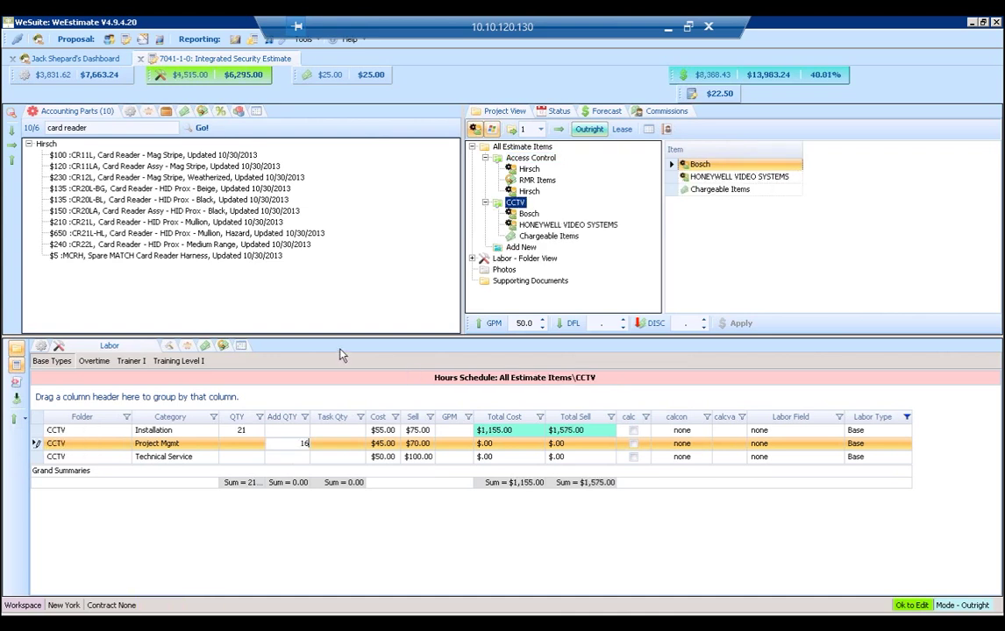
left_click(392, 296)
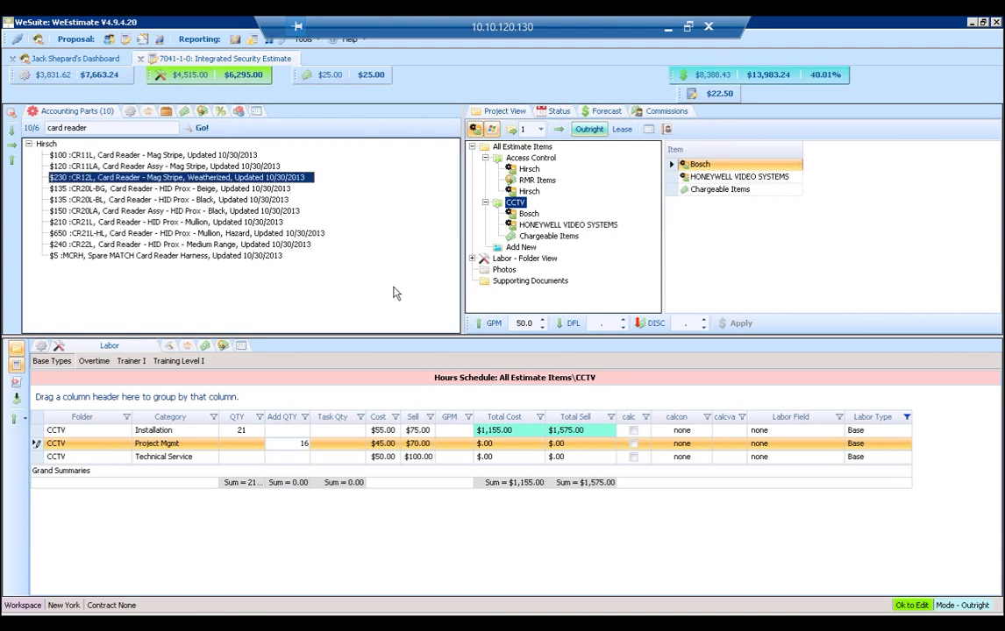
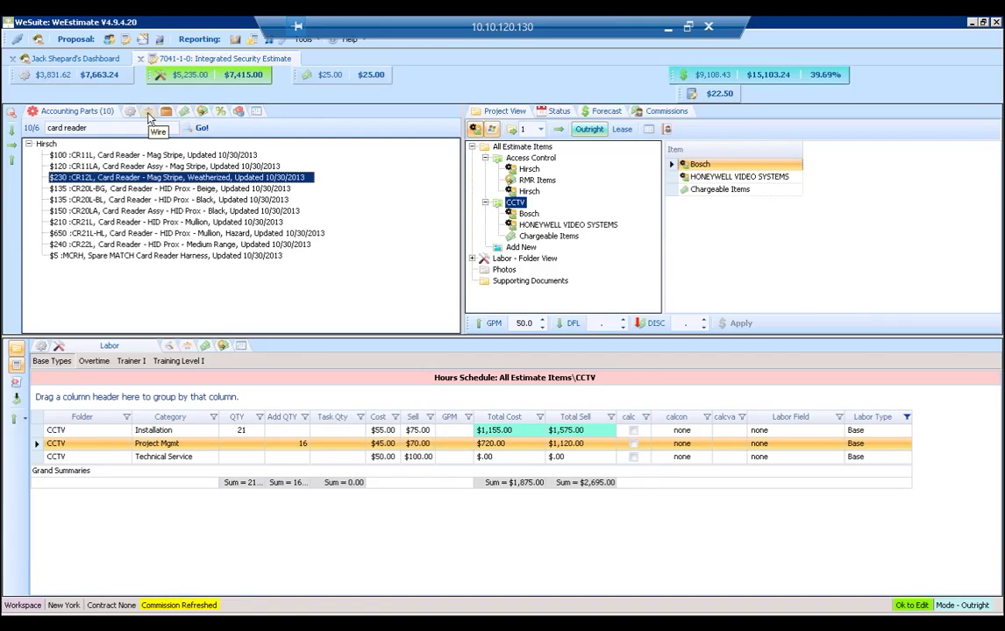
Use GP Adjust to reprice materials and labor to an $18,500 sell price, with labor changed by 80%.
left_click(256, 111)
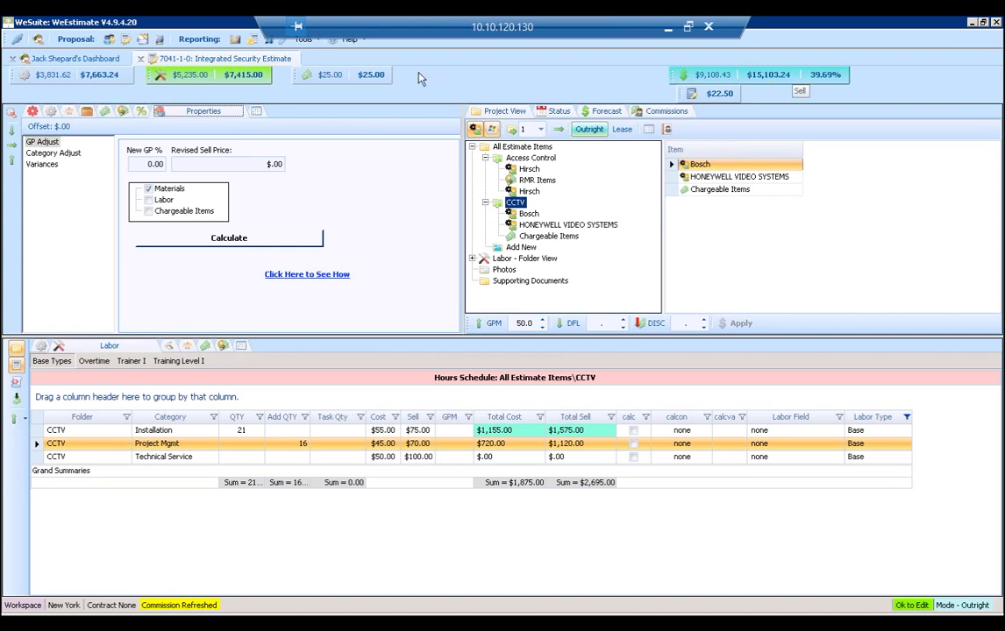
left_click(269, 164)
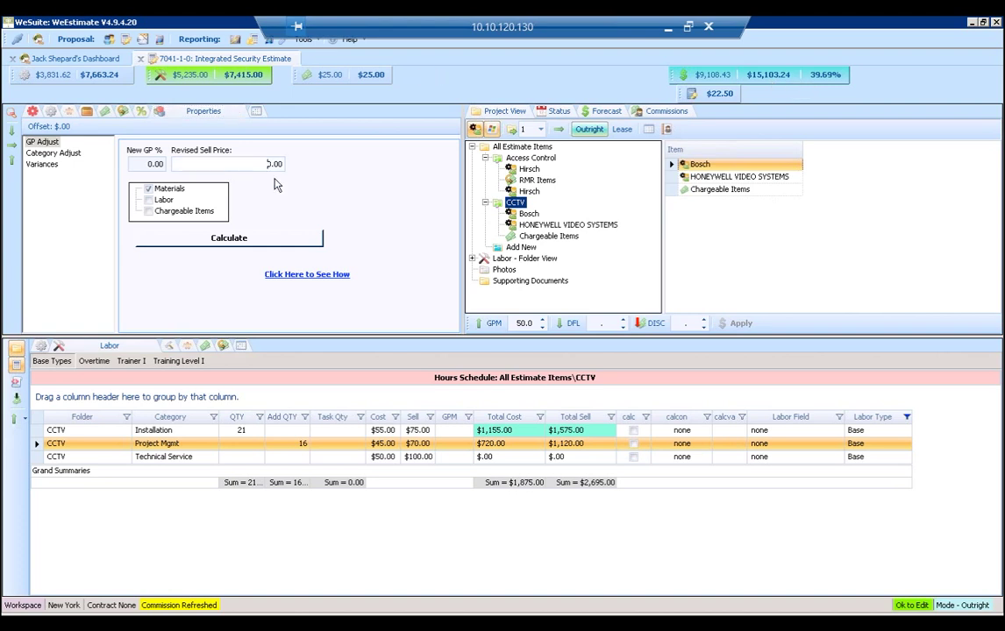
type("18,50")
left_click(162, 202)
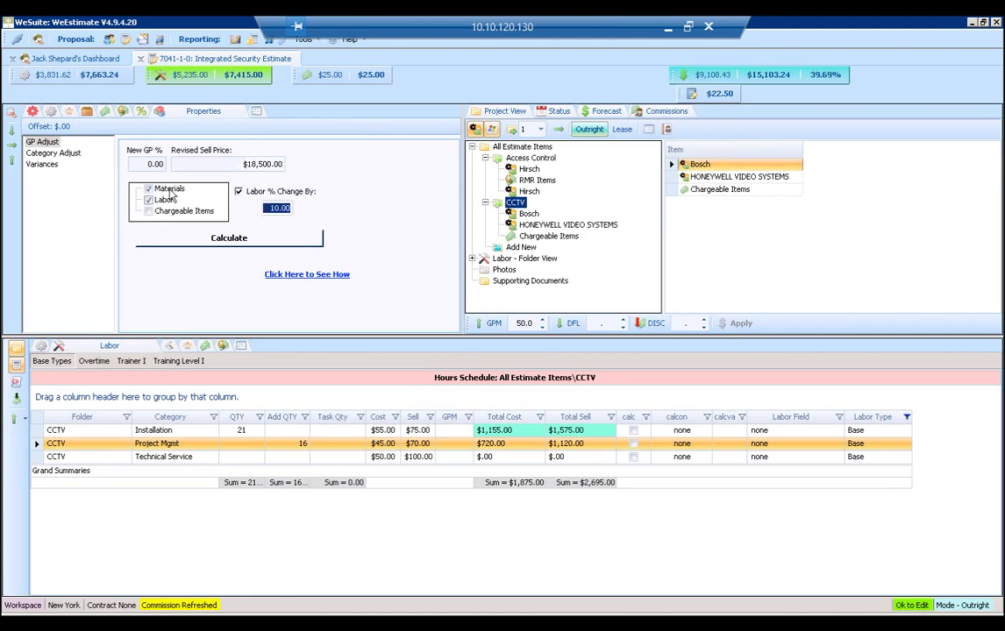
left_click(240, 193)
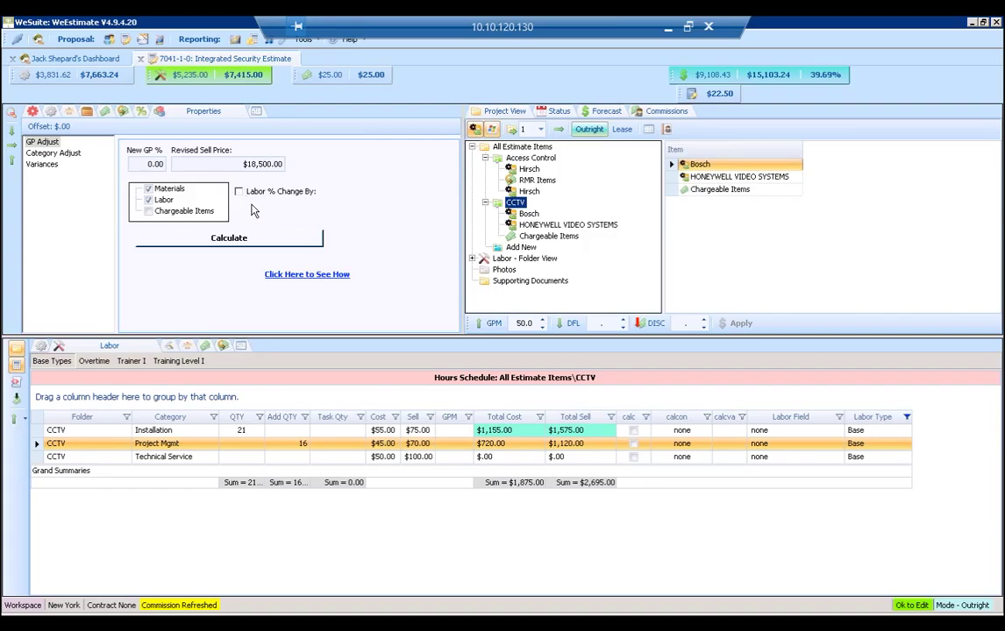
left_click(238, 191)
left_click(272, 208)
type("80")
key("Return")
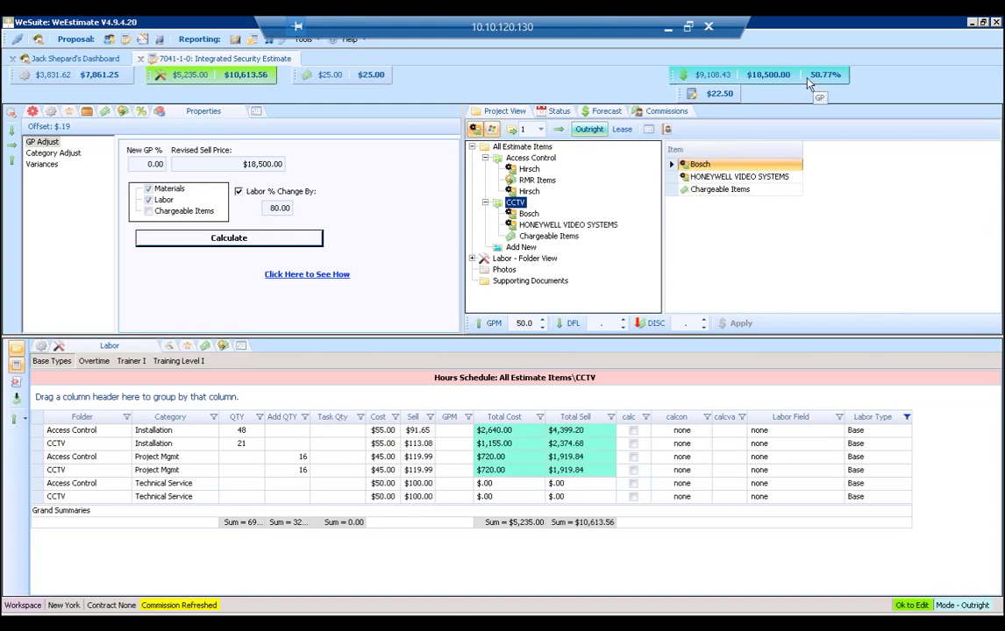
Add an Integrated Security quote package in Proposal documents and load its options.
left_click(142, 39)
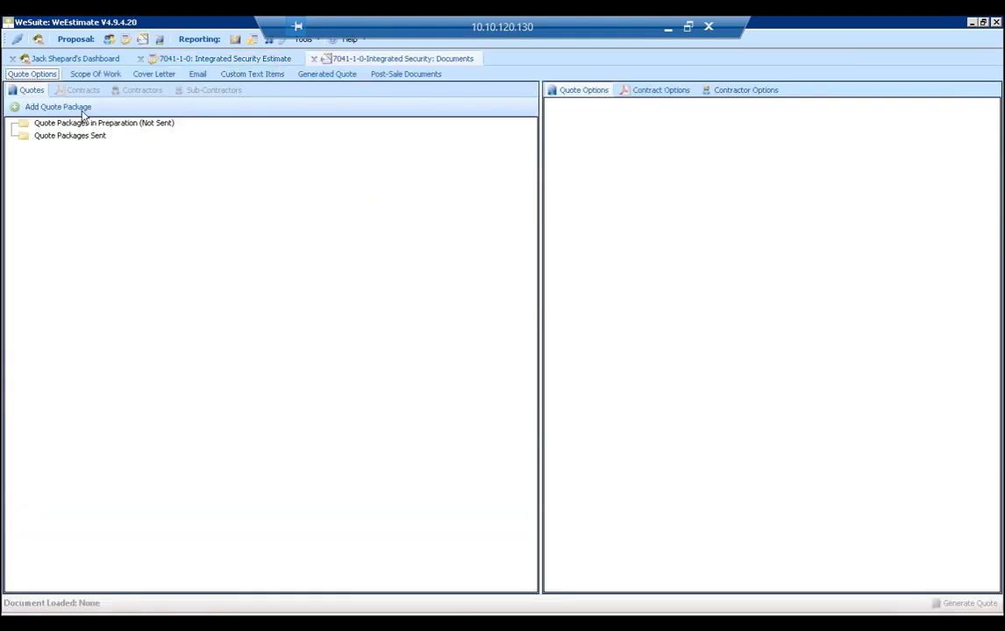
left_click(71, 107)
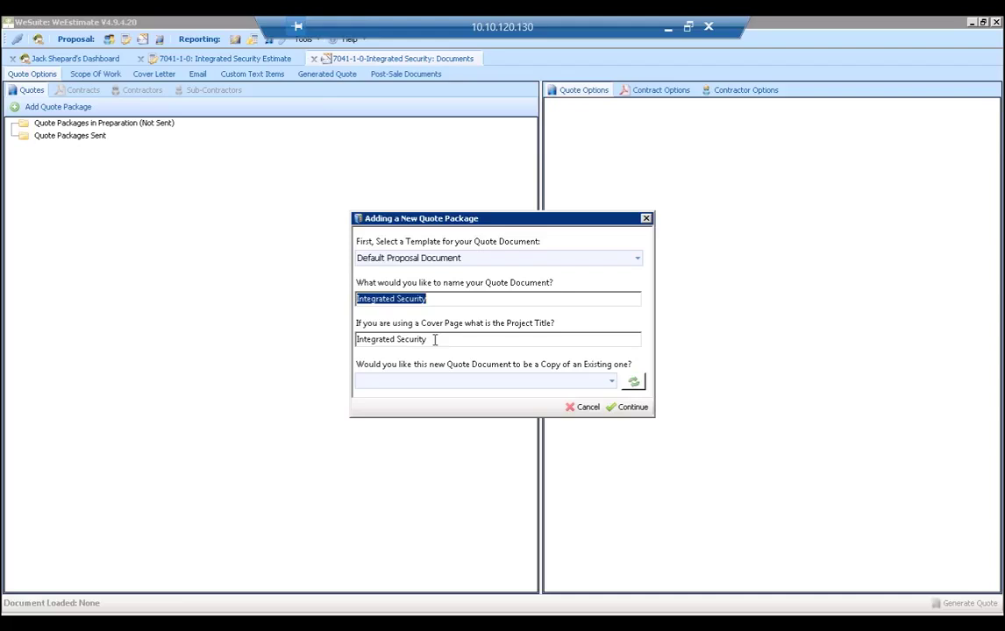
left_click(633, 408)
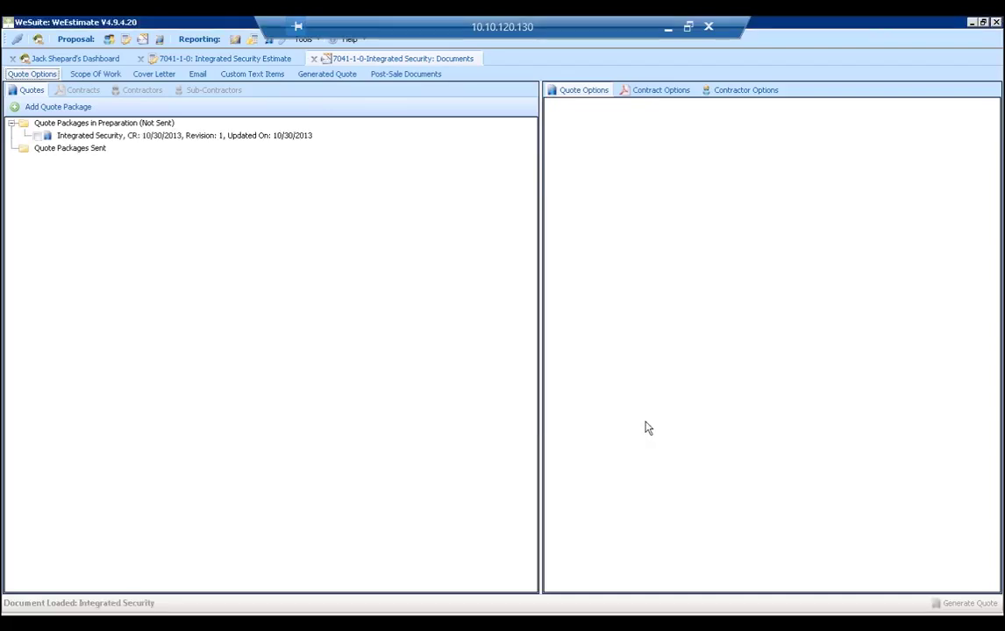
left_click(31, 123)
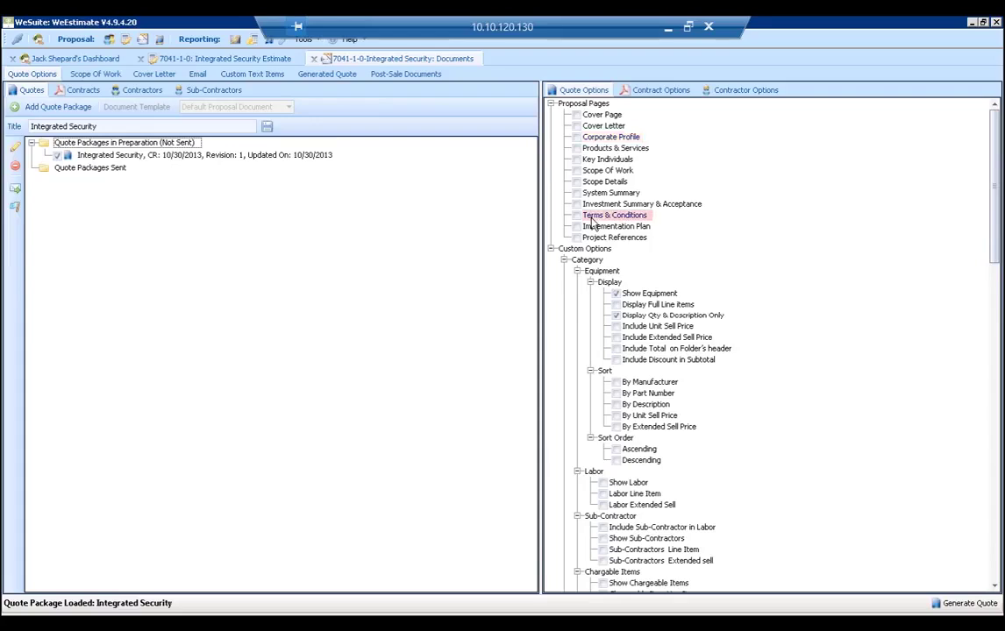
Check Cover Page, Cover Letter, Key Individuals, Scope Of Work, Scope Details, System Summary and Investment Summary pages.
left_click(576, 115)
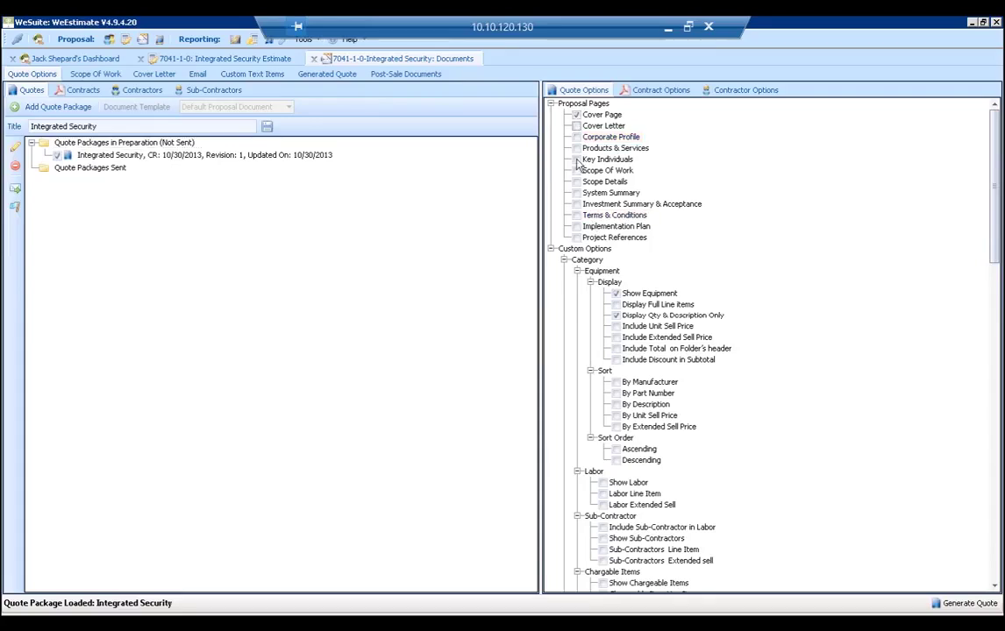
key("Down")
key("space")
key("Down")
key("Down")
key("Down")
key("Down")
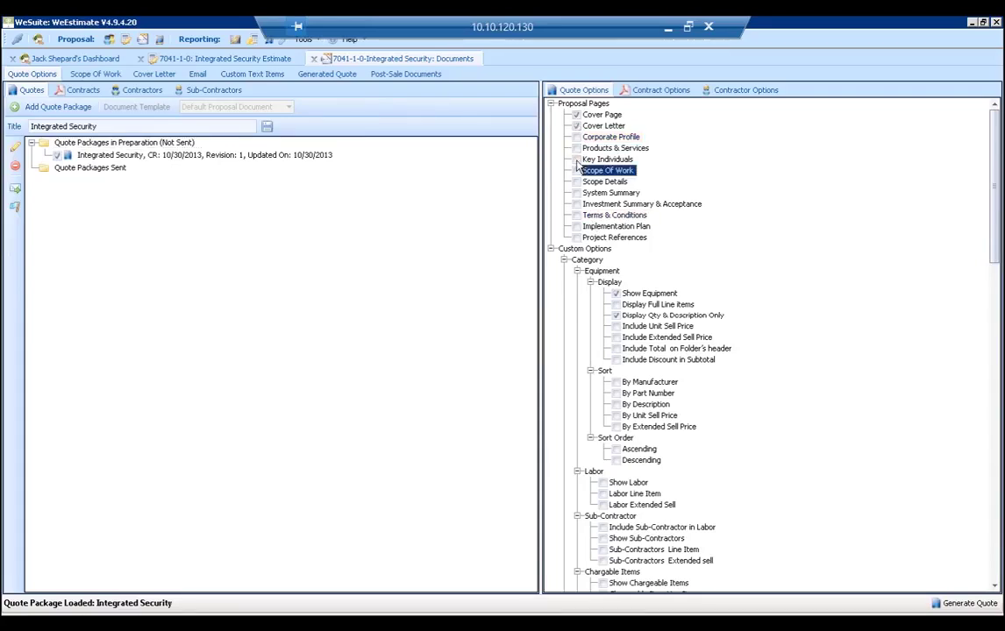
left_click(576, 159)
left_click(576, 171)
left_click(576, 182)
left_click(576, 193)
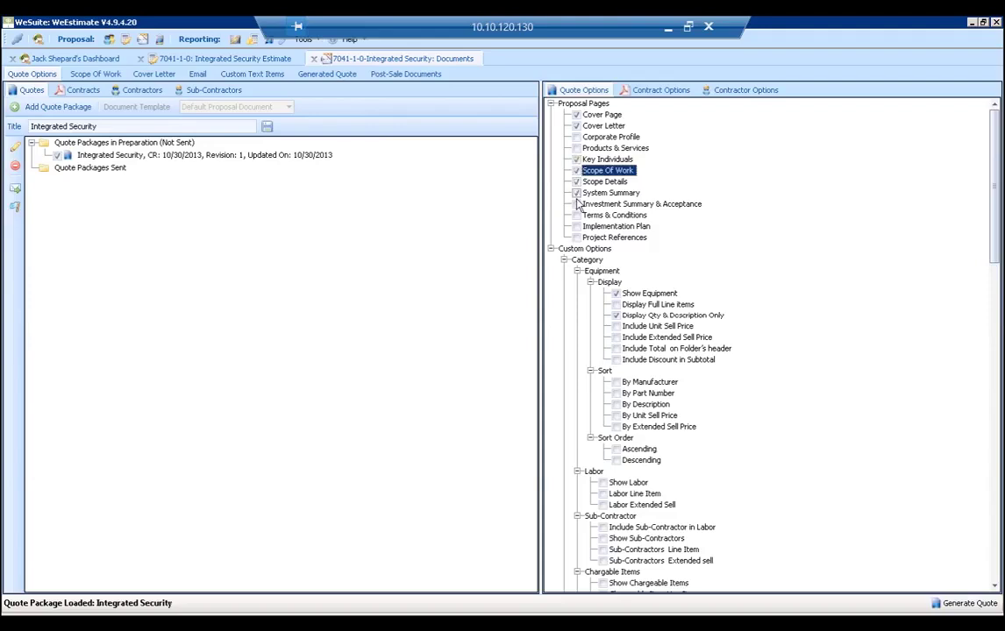
left_click(584, 208)
left_click(95, 73)
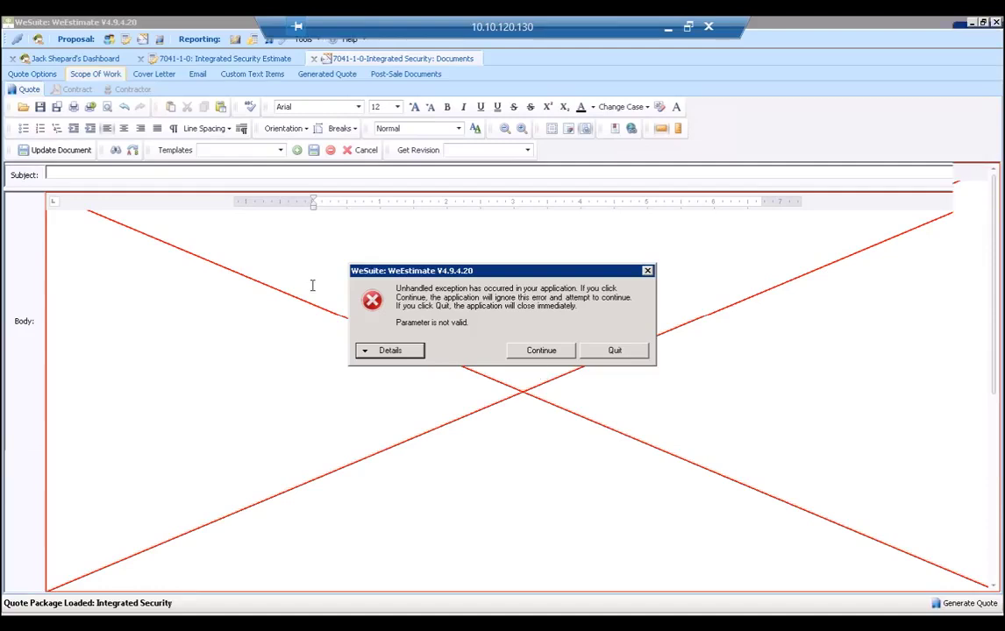
key("Return")
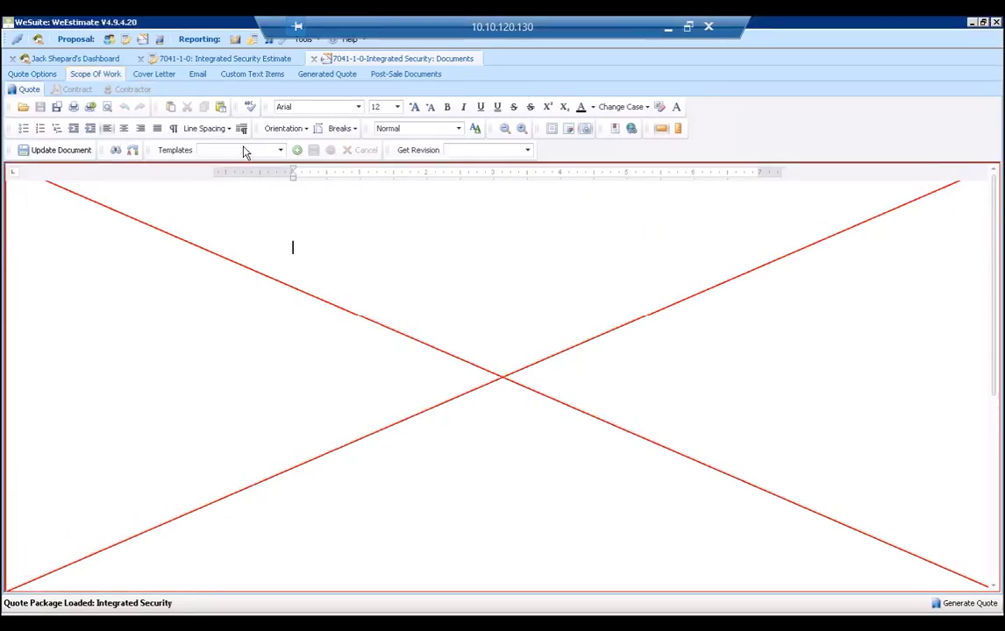
left_click(169, 76)
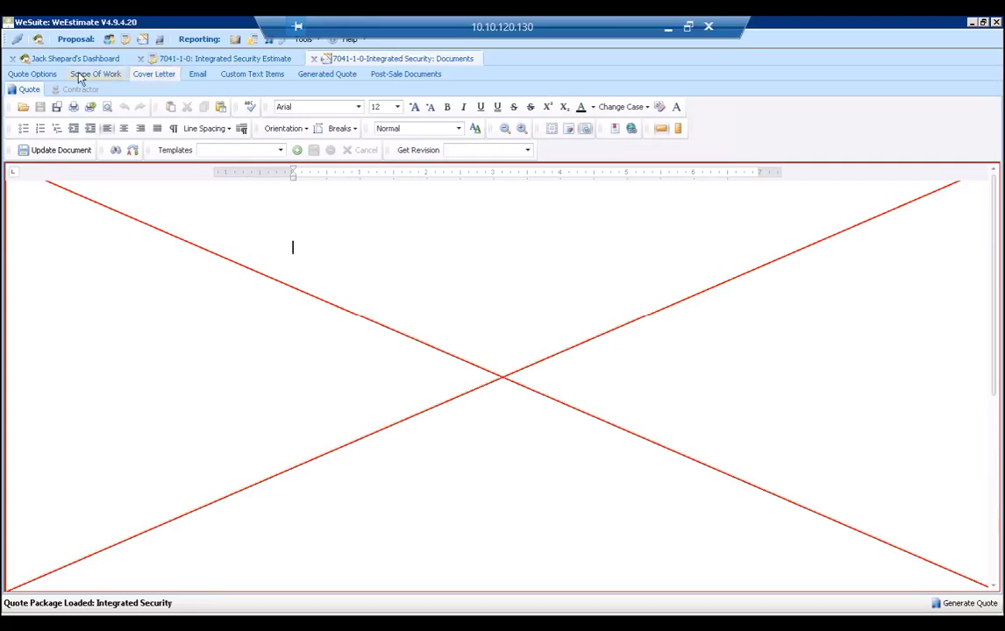
left_click(39, 74)
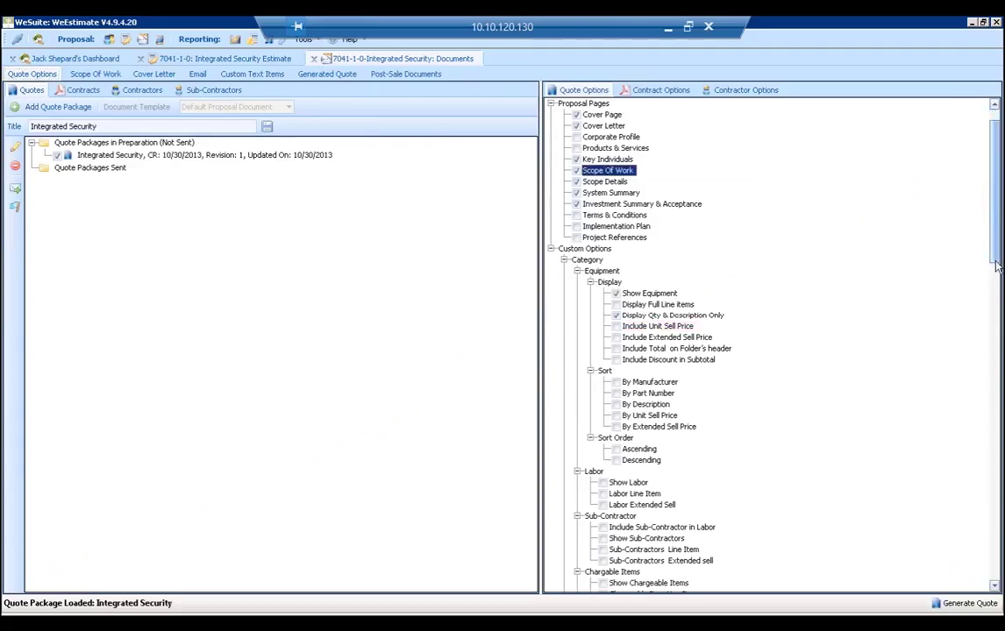
Show Total System Investment, include Submittals and Permits, and set a Quarterly term with 30% deposit.
left_click_drag(997, 252, 990, 344)
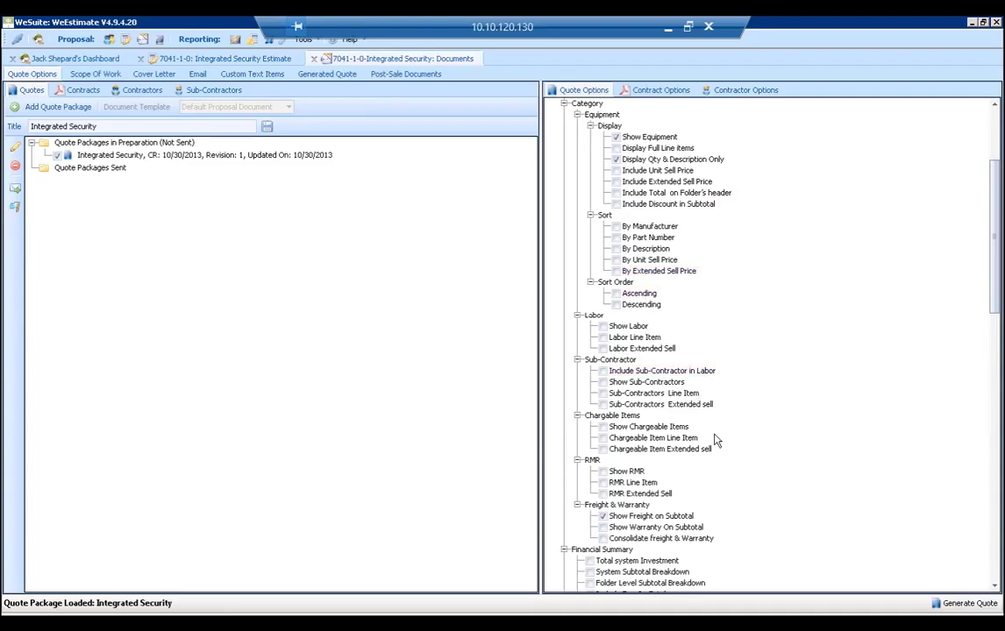
left_click_drag(1000, 273, 1001, 362)
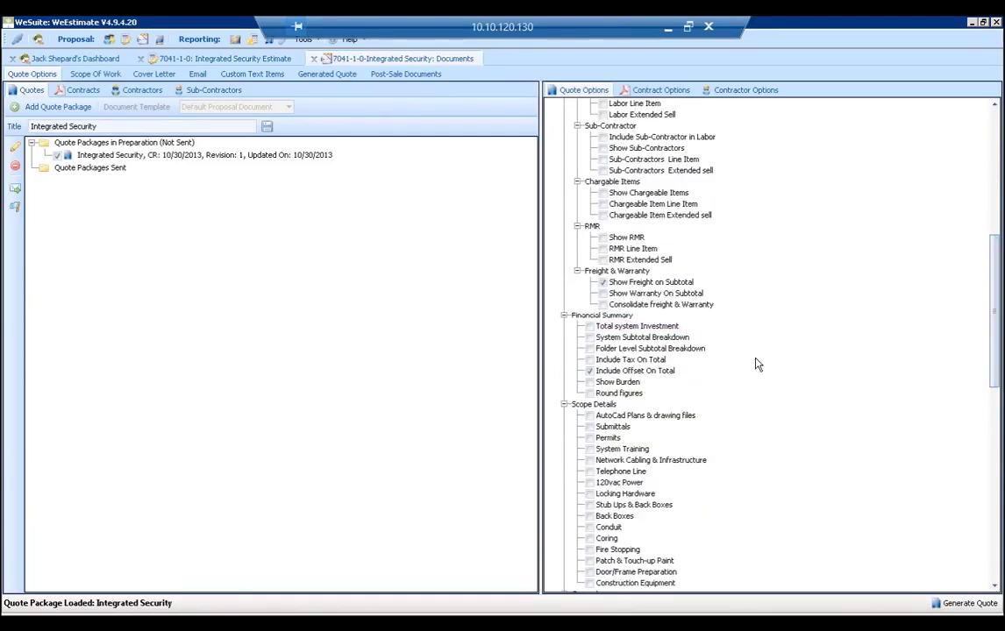
left_click(589, 326)
scroll(698, 339, "down", 5)
scroll(699, 339, "down", 2)
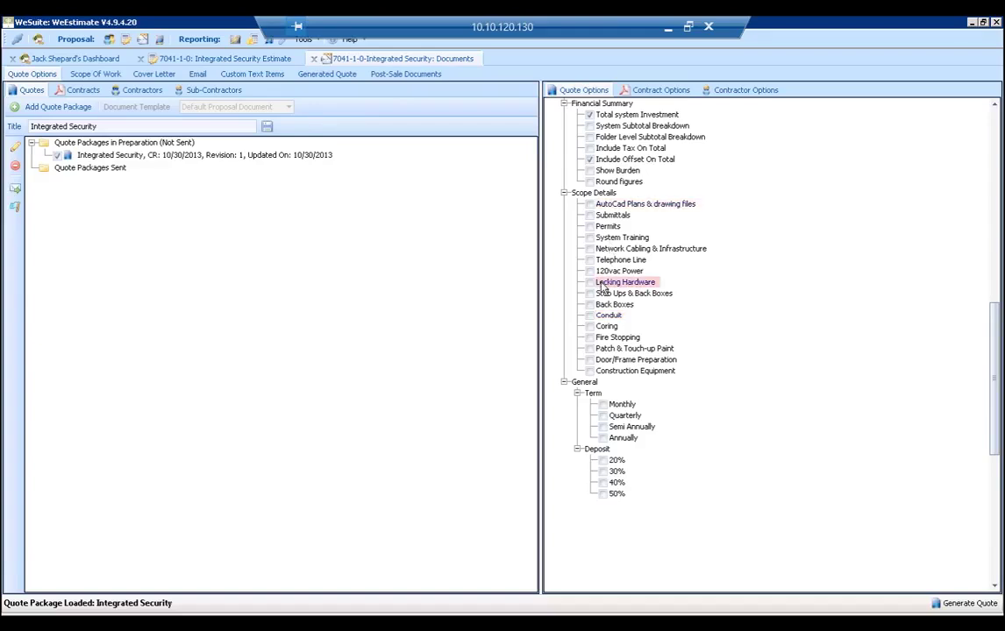
left_click(589, 215)
left_click(589, 226)
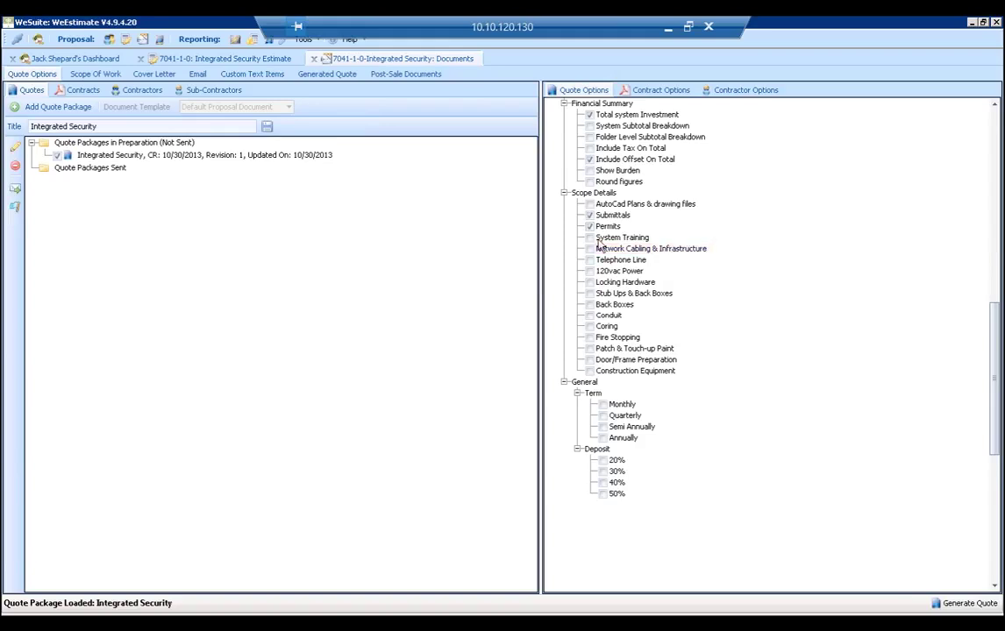
left_click(603, 416)
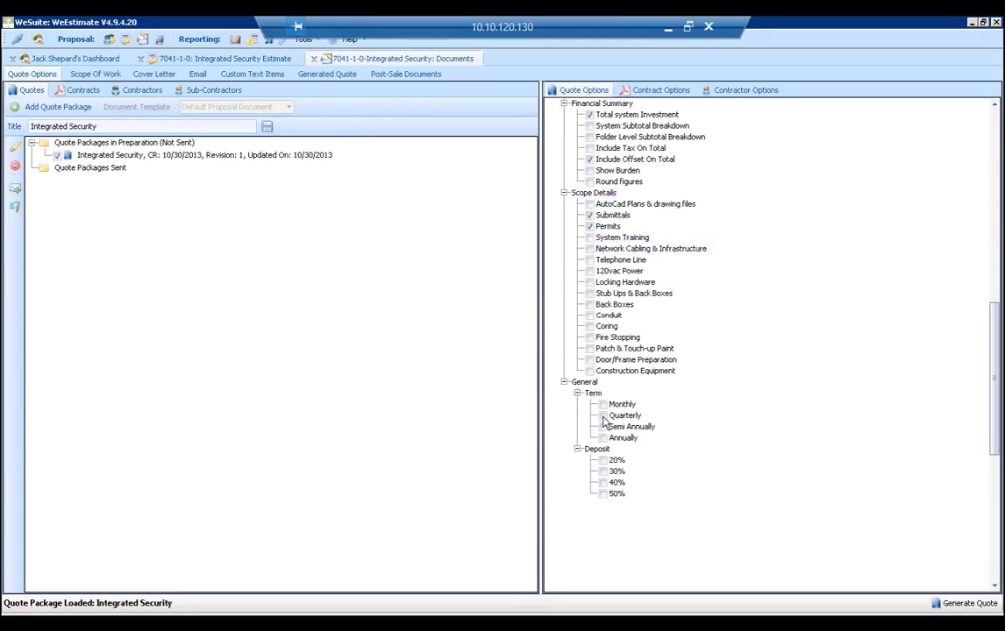
left_click(603, 472)
Uncheck the Cover Letter and Scope Of Work proposal pages.
scroll(890, 263, "up", 15)
left_click(605, 171)
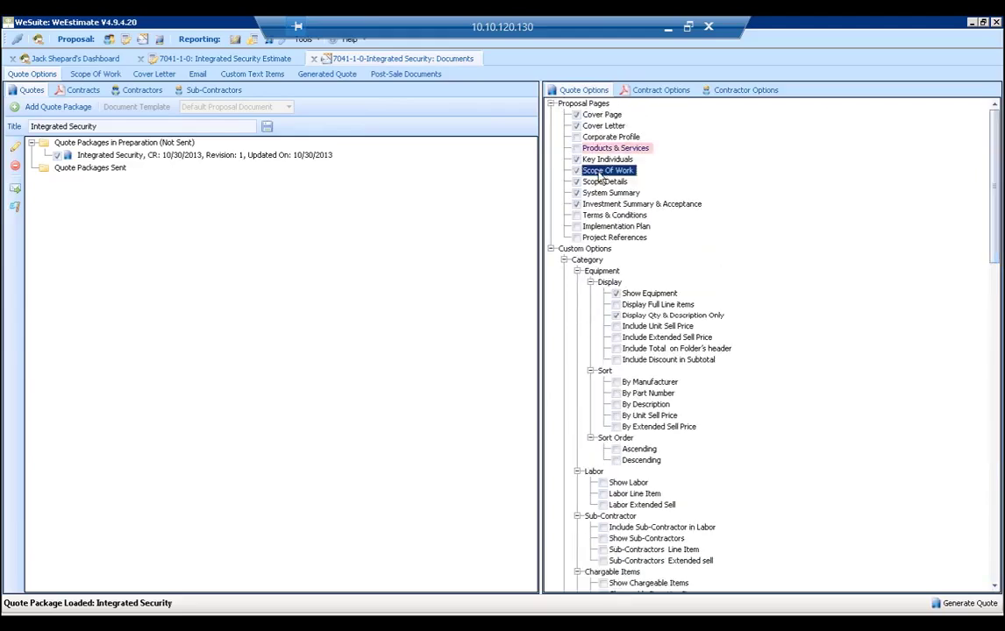
left_click(576, 127)
left_click(576, 170)
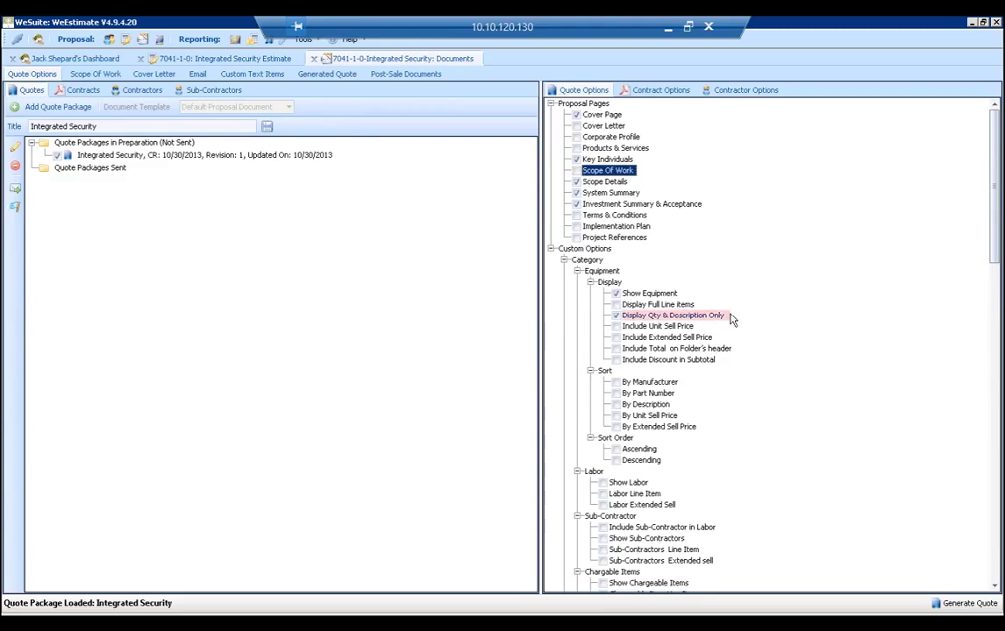
Generate the quote, page through Scope Details to the System Summary, then go back to Quote Options.
left_click(969, 604)
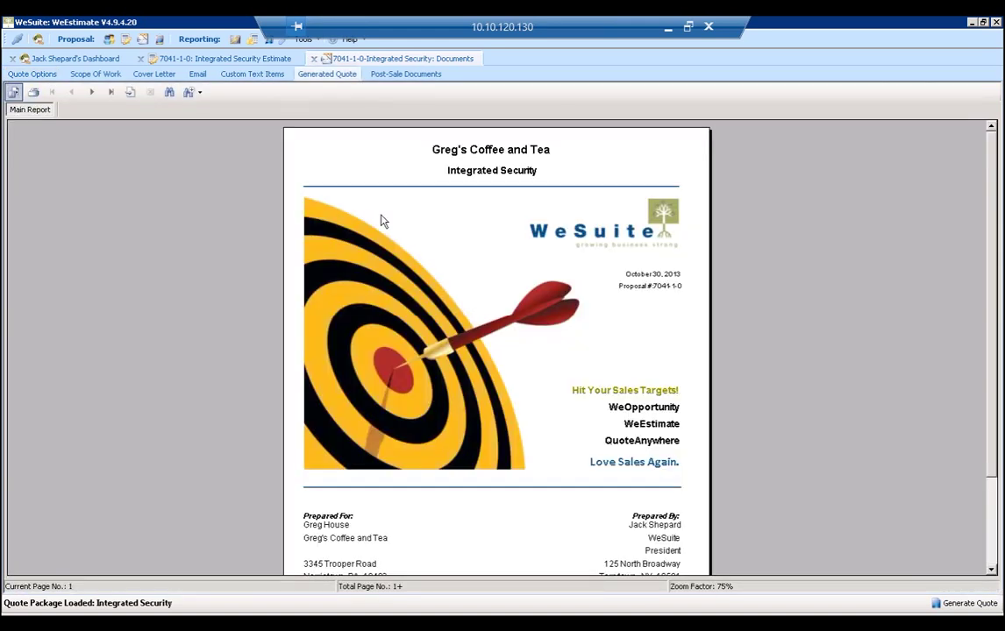
left_click(95, 92)
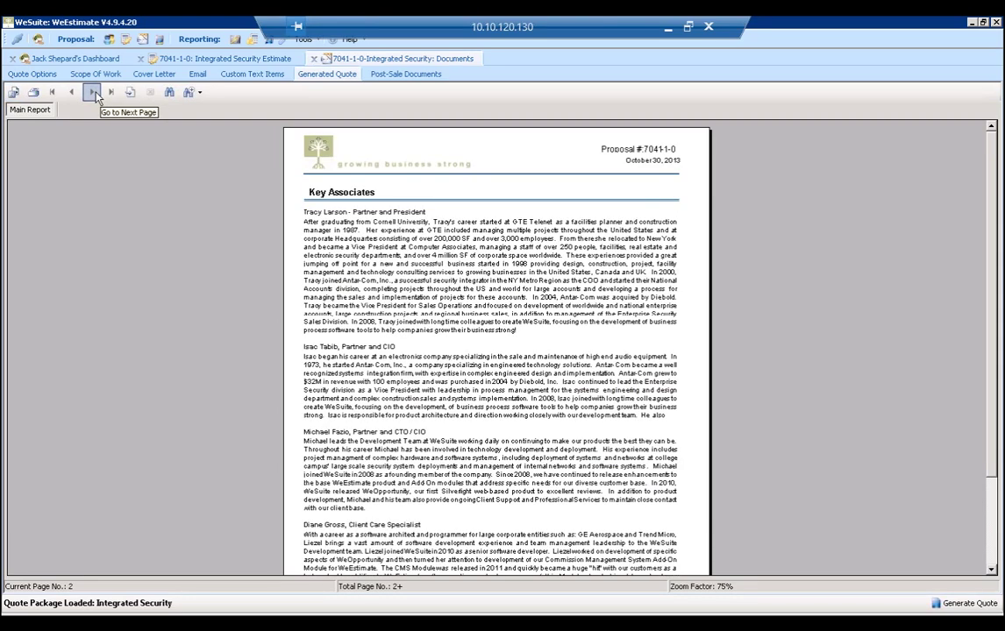
left_click(94, 93)
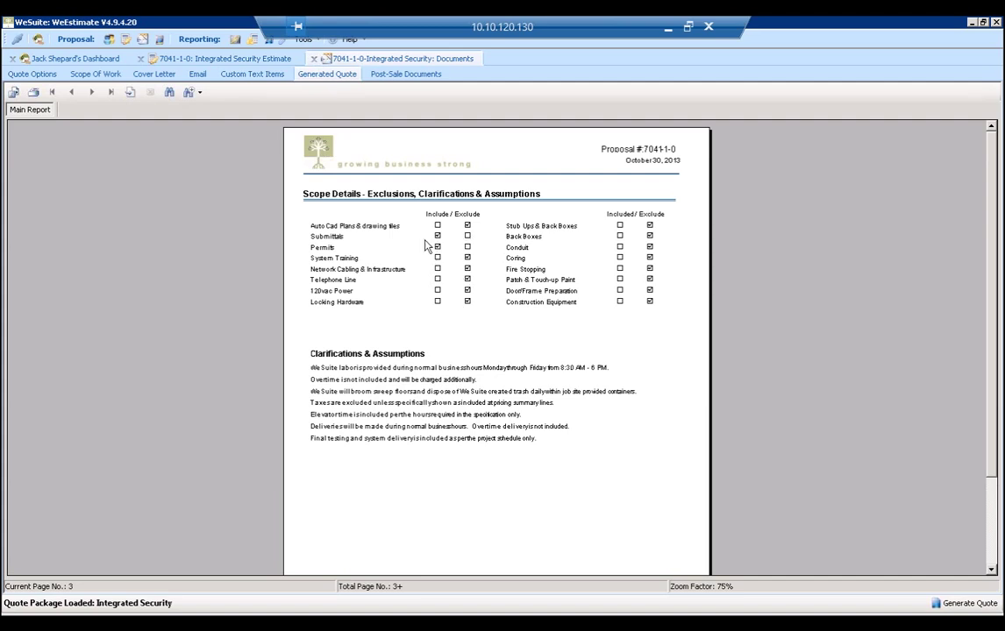
left_click(92, 92)
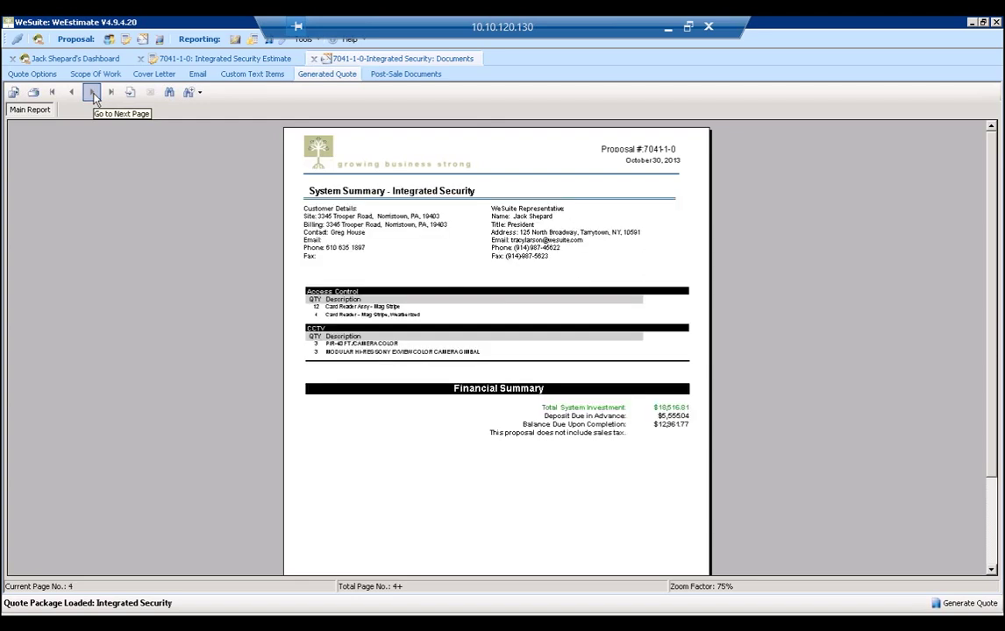
left_click(44, 76)
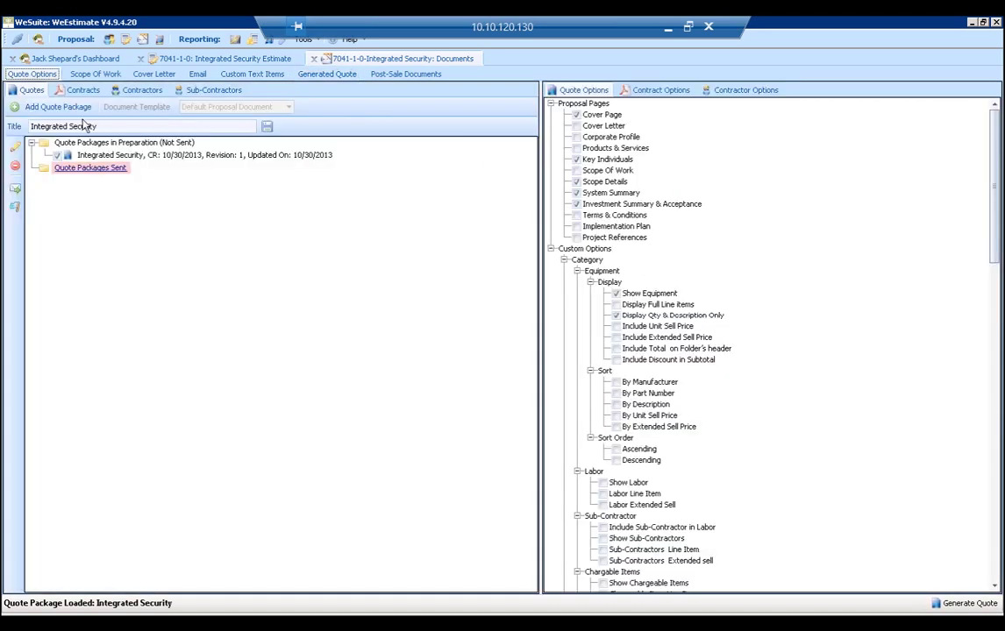
Add the Central Station and Purchase Agreement contracts to Selected Contracts.
left_click(81, 90)
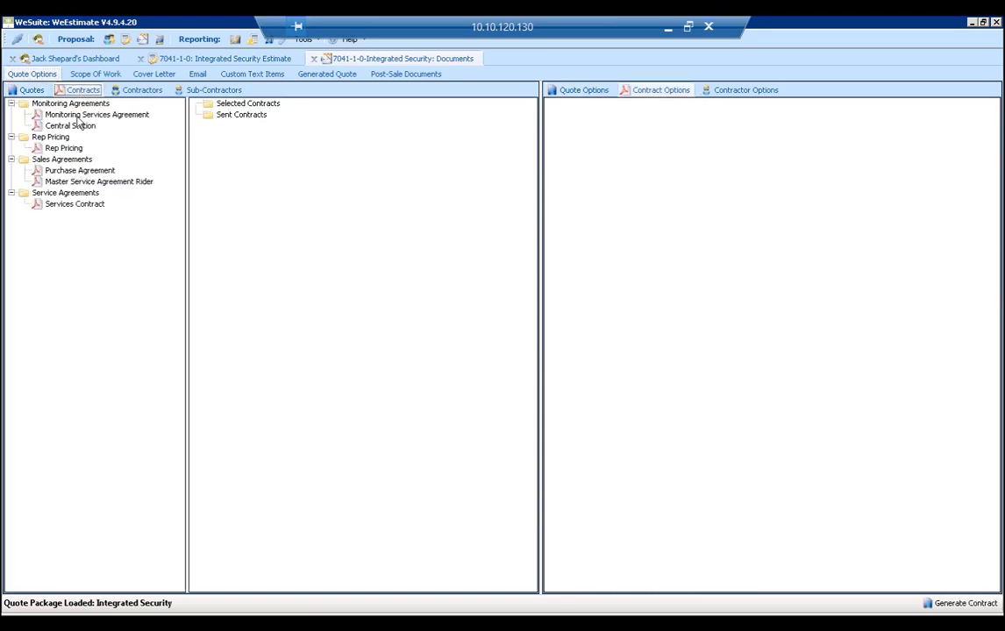
left_click_drag(70, 127, 248, 103)
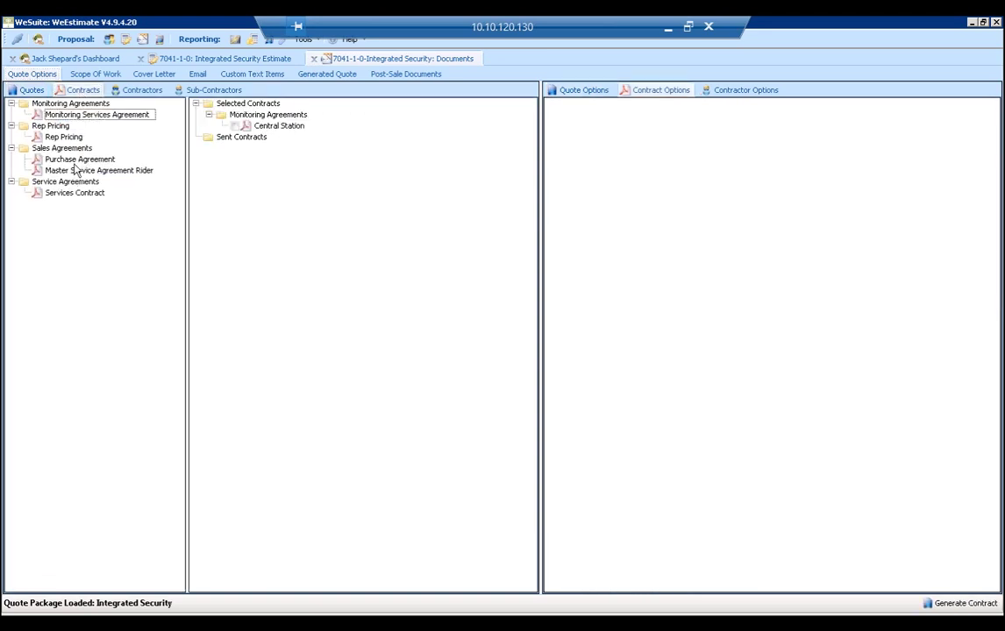
left_click_drag(70, 158, 313, 187)
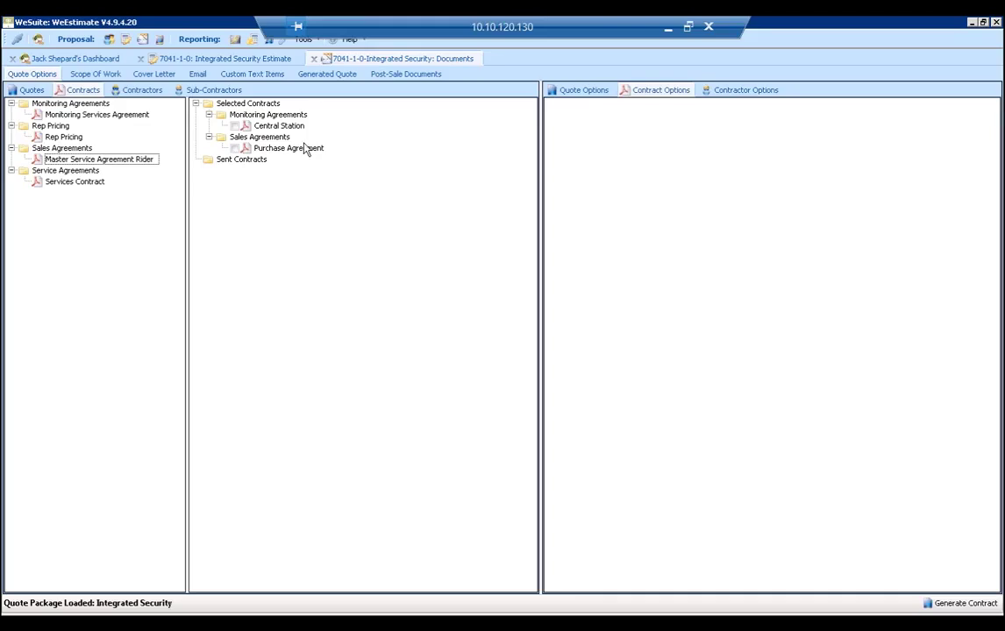
Send the contracts with the proposal to the customer, then return to Quotes.
left_click(301, 132)
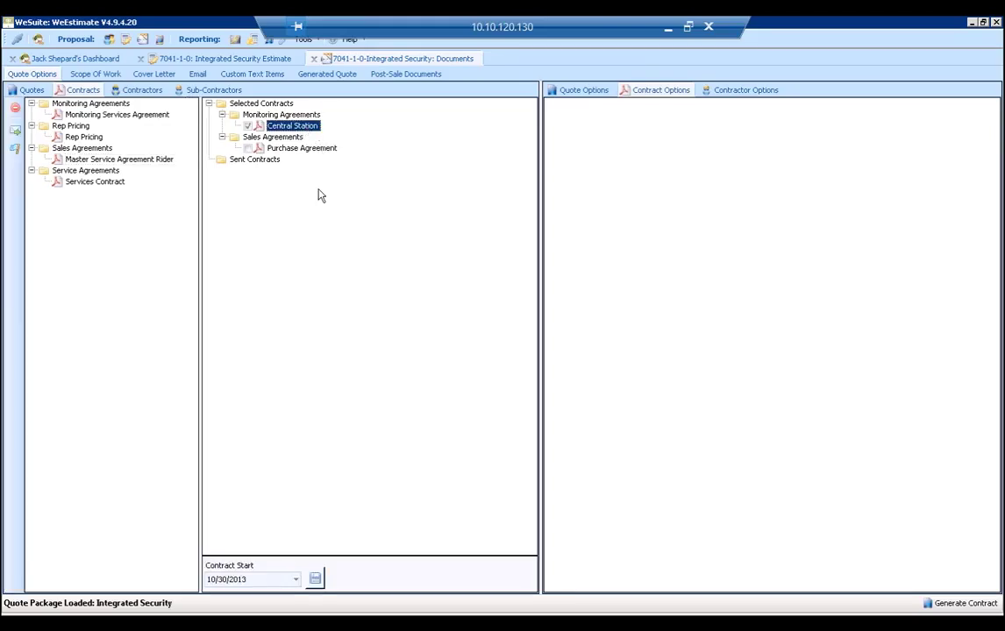
right_click(303, 128)
left_click(353, 152)
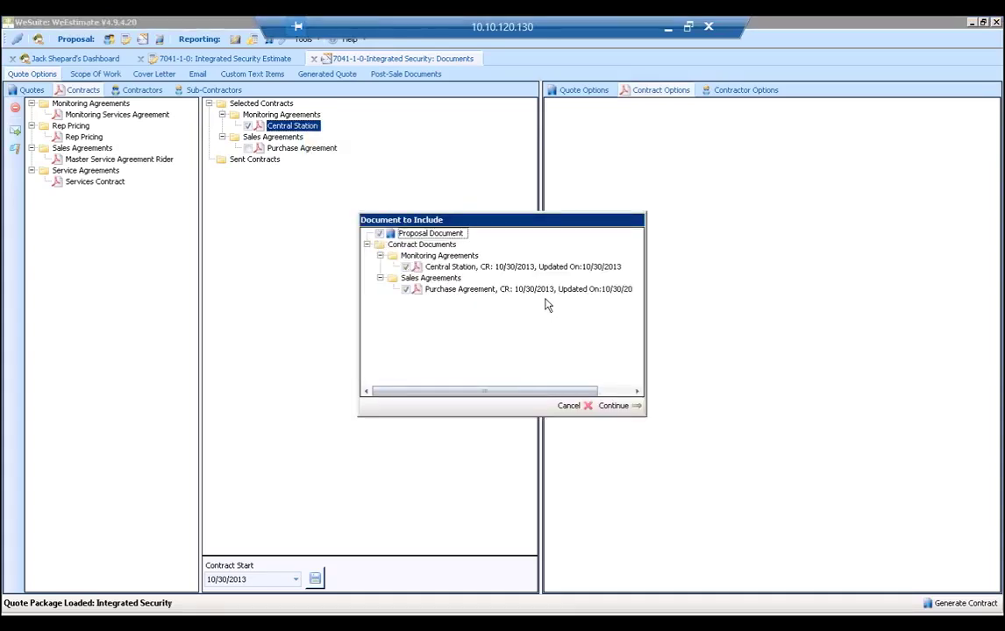
left_click(572, 411)
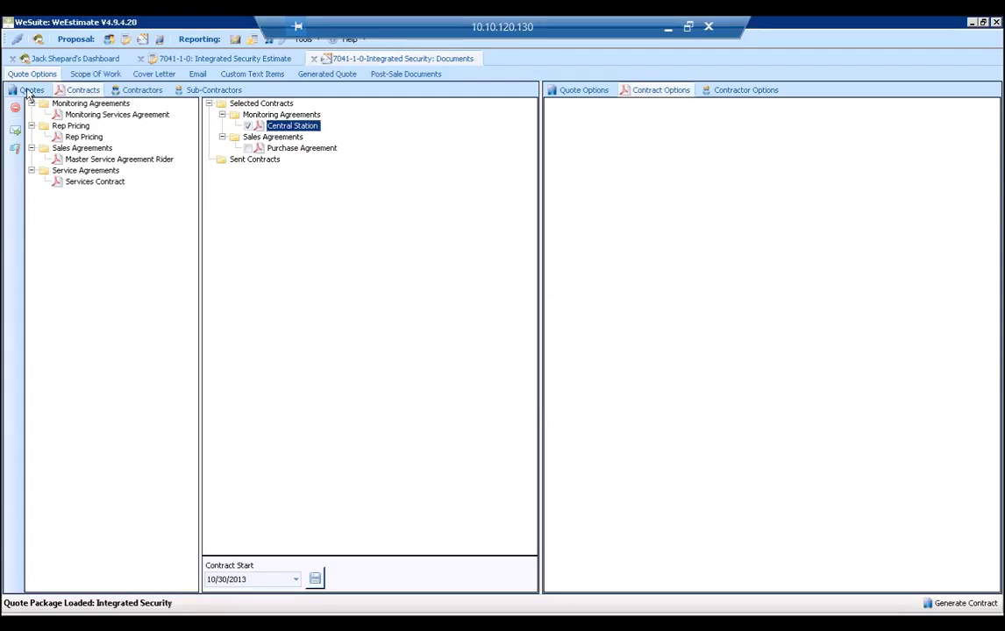
left_click(31, 90)
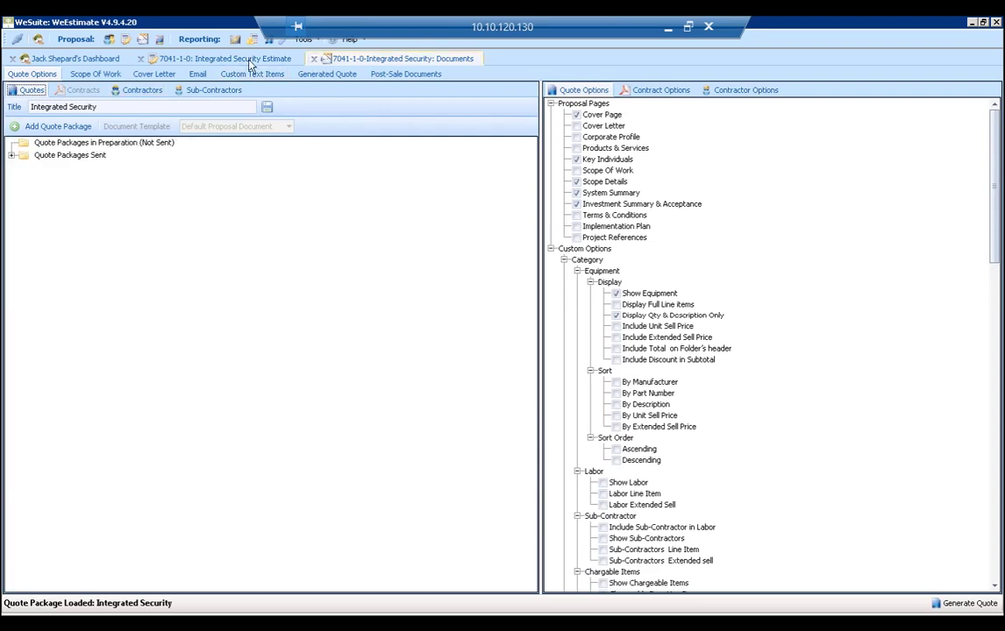
Close Documents and Estimate tabs, refresh, and expand My Proposals > 7041 > J1 Integrated Security > Quote Packages.
left_click(222, 56)
left_click(138, 58)
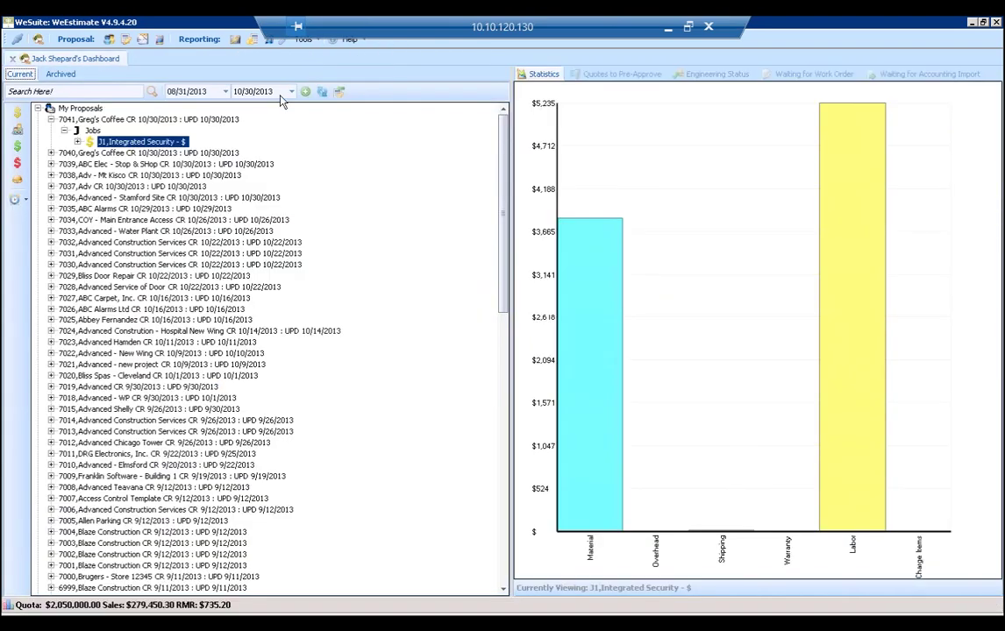
left_click(322, 92)
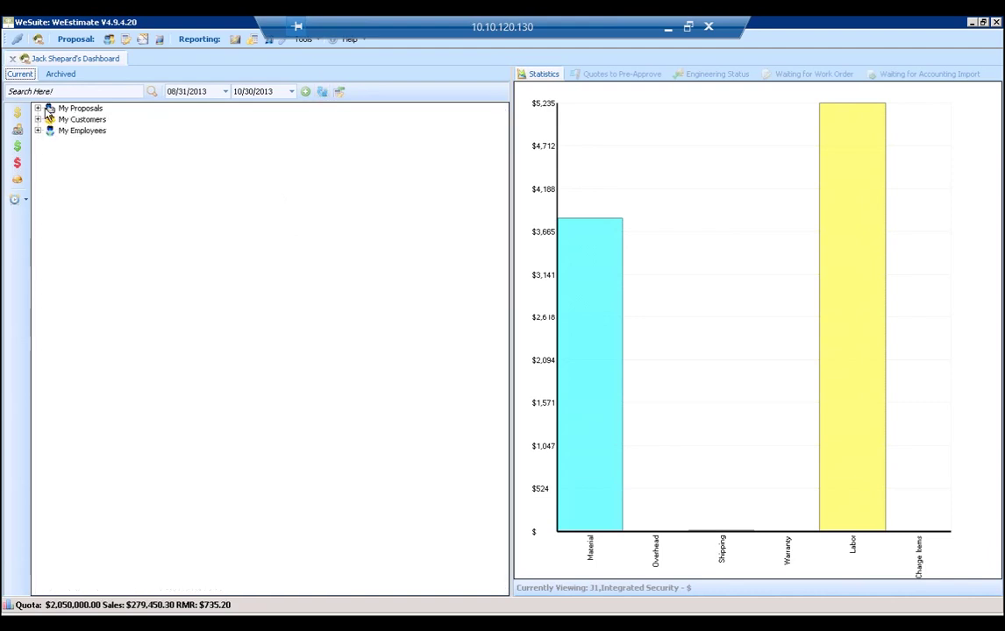
left_click(38, 107)
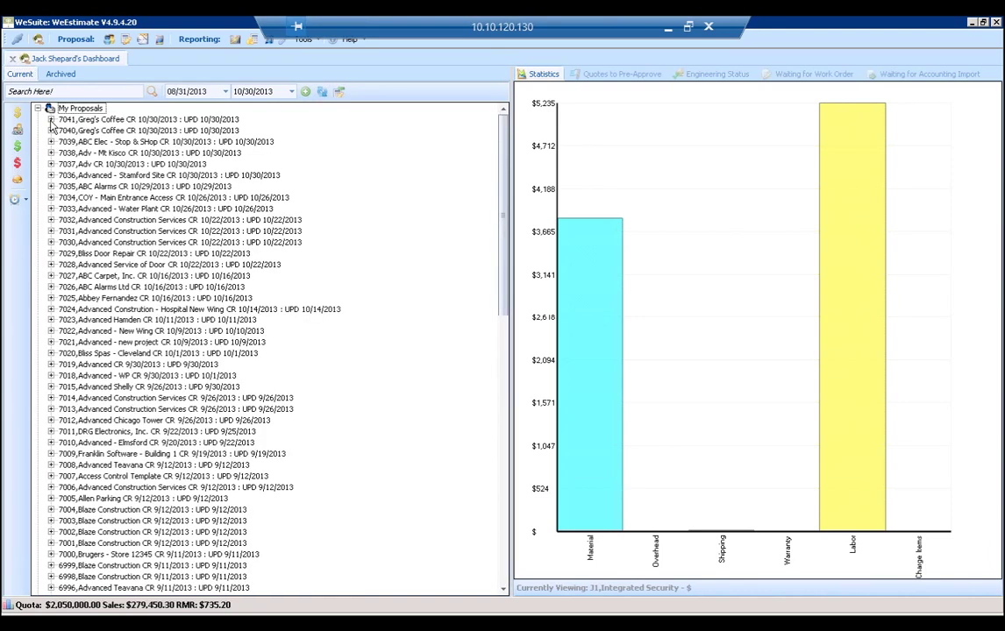
left_click(51, 120)
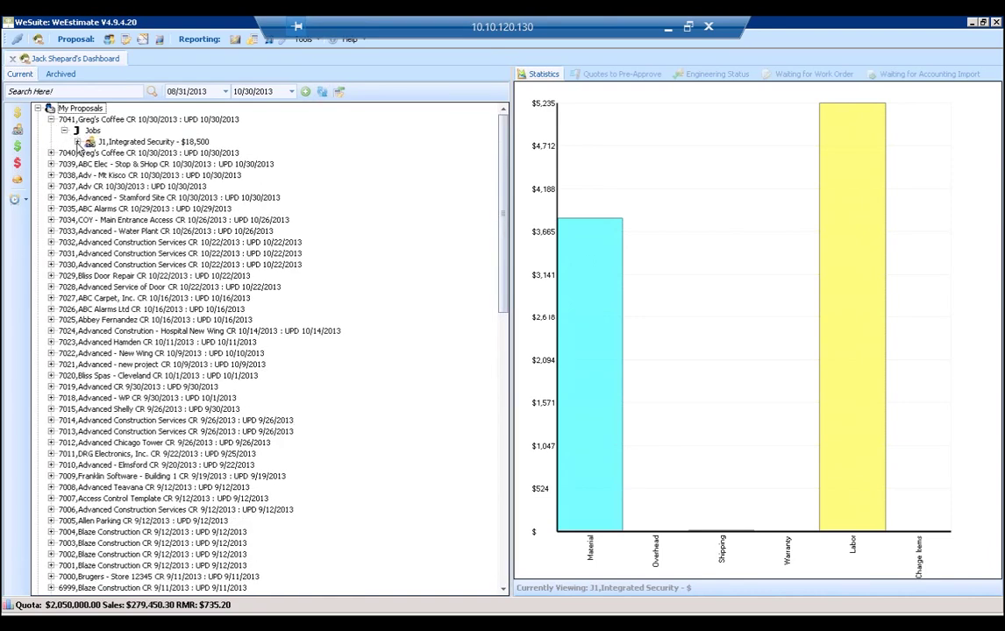
left_click(77, 142)
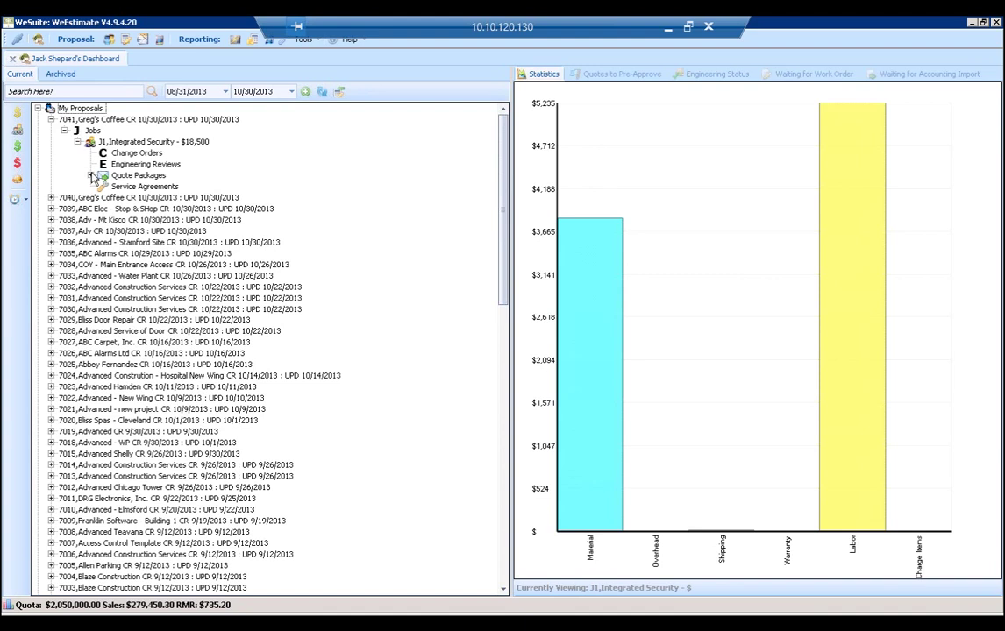
left_click(91, 175)
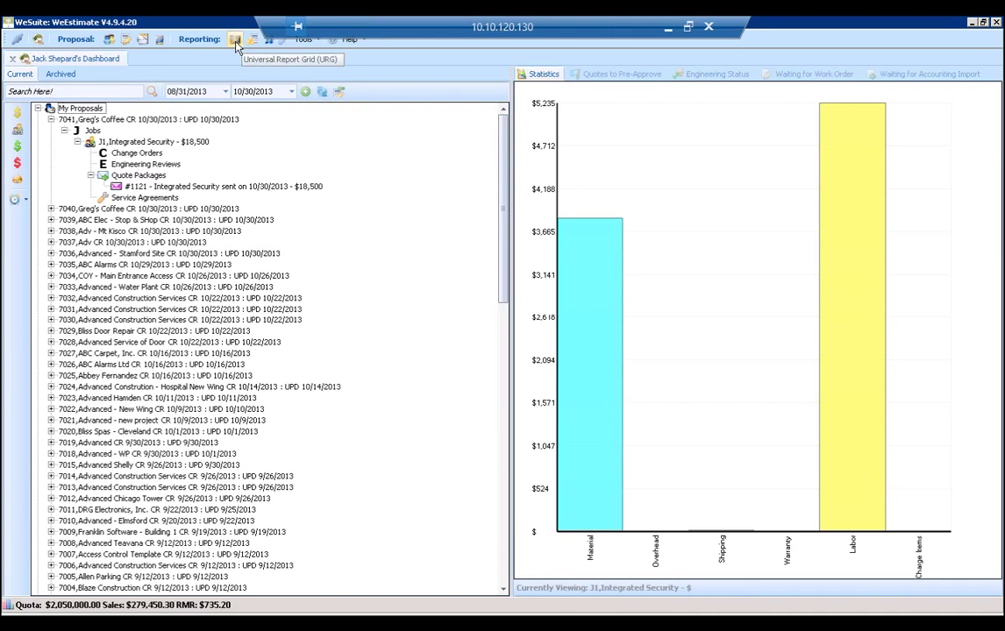
Open the Universal Report Grid and add two more White Plains salespeople to the Sales Team.
left_click(235, 40)
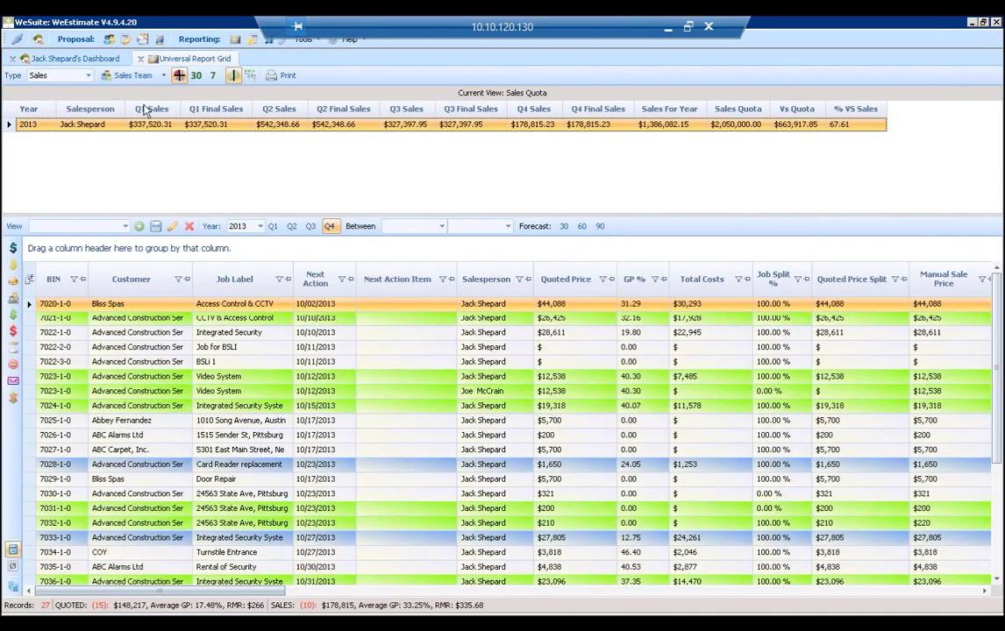
left_click(163, 76)
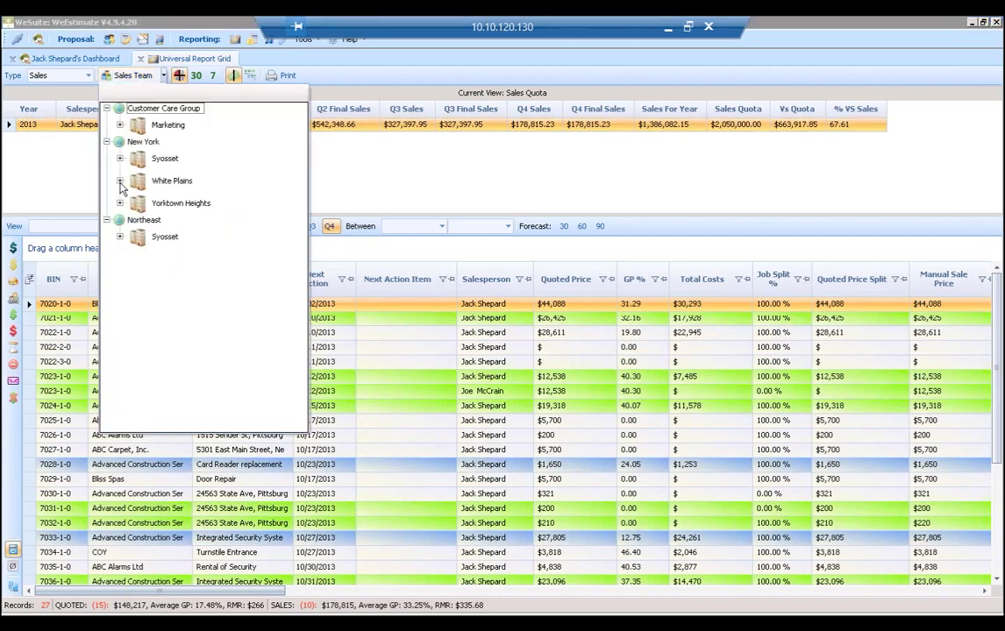
left_click(119, 180)
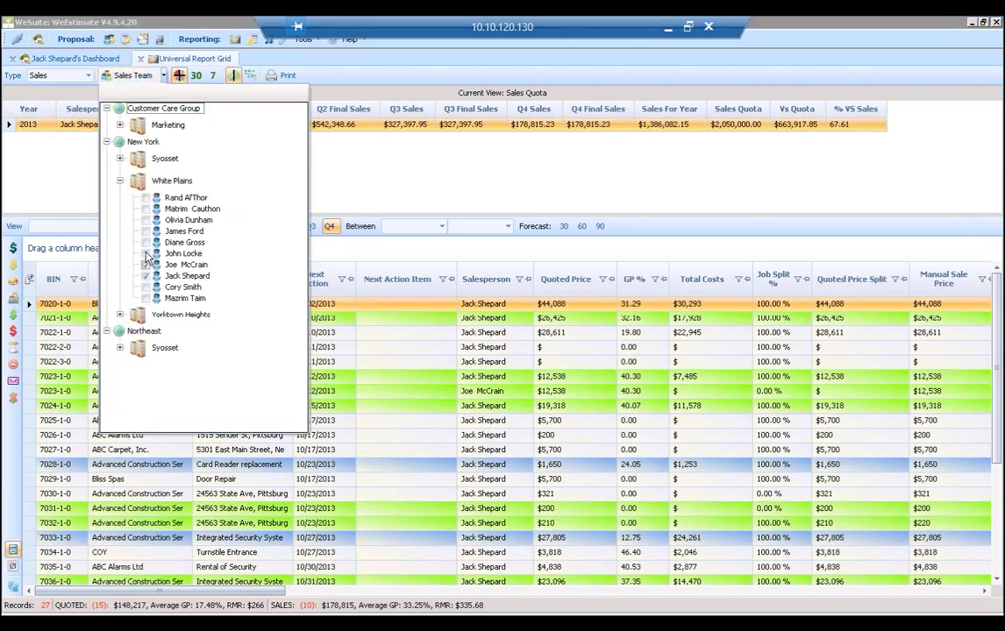
left_click(146, 253)
left_click(146, 265)
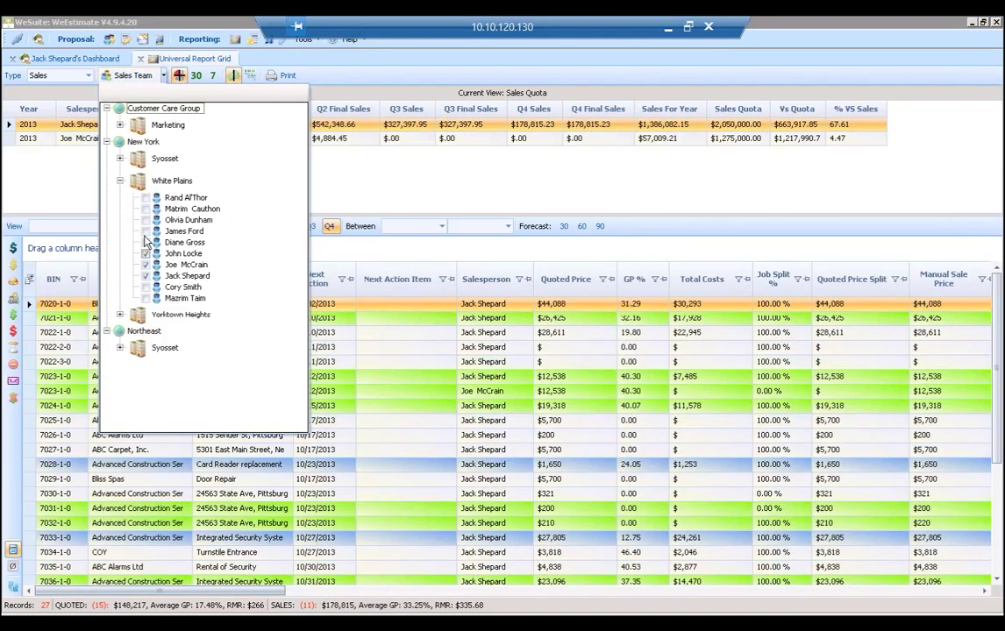
left_click(341, 165)
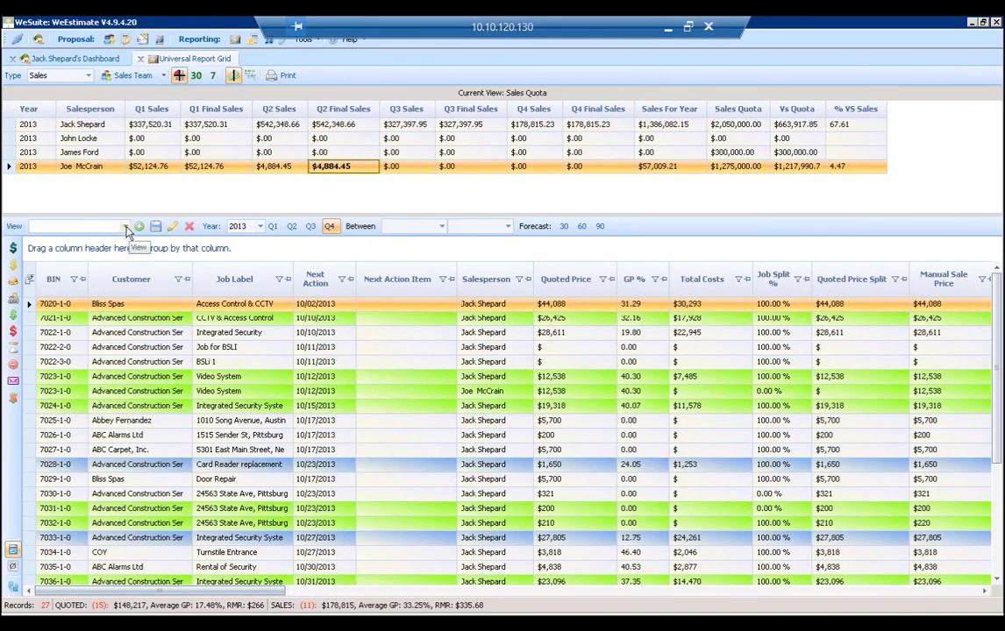
Set the jobs date range to start on 06/01/2013.
left_click(441, 226)
left_click(318, 247)
left_click(318, 247)
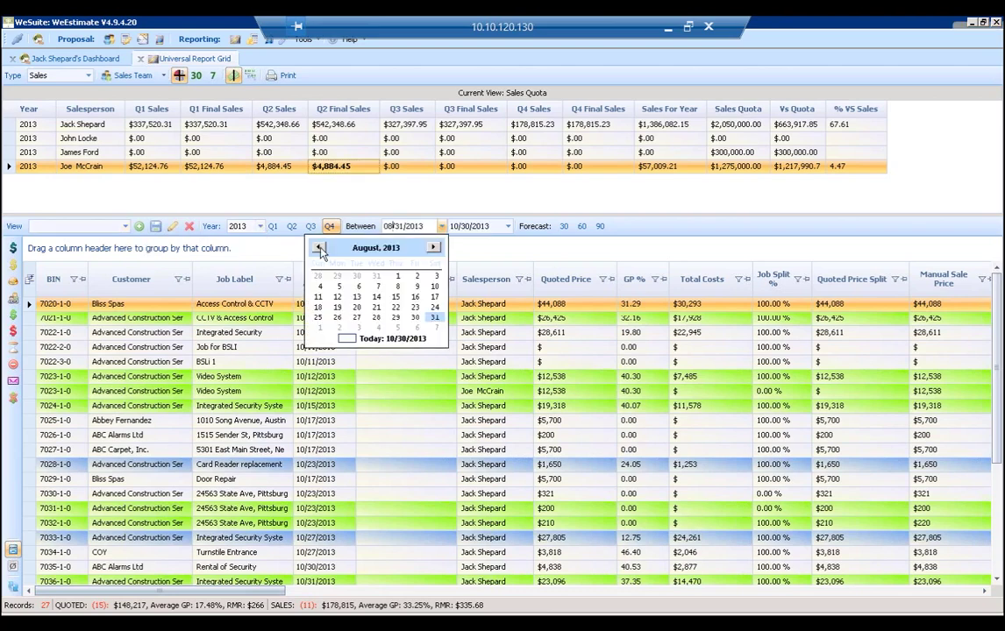
left_click(319, 248)
left_click(319, 248)
left_click(436, 275)
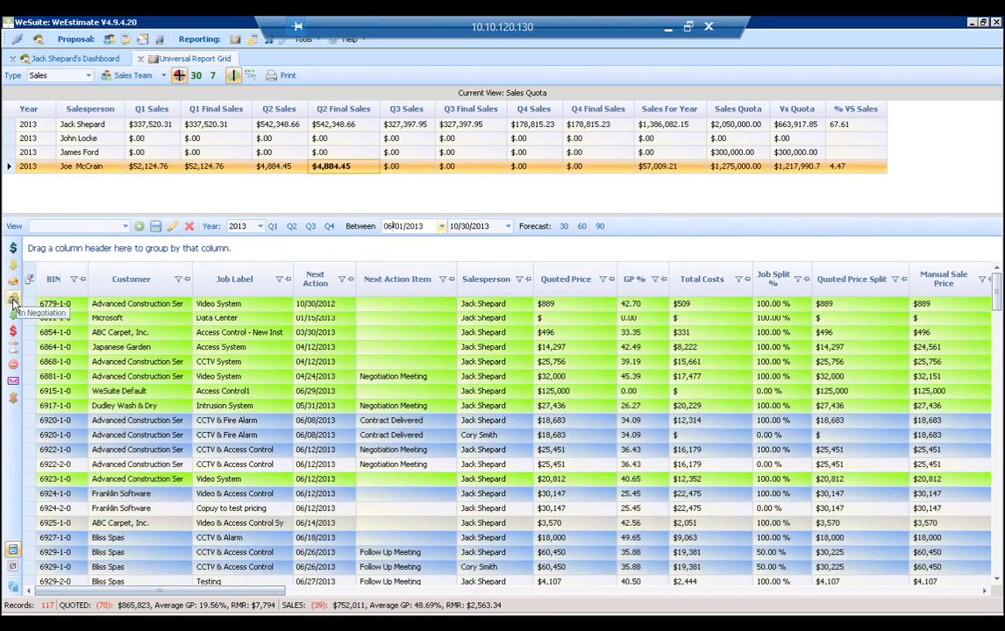
Filter to In Negotiation jobs in the Negotiation View, group by Salesperson, expand a group, then ungroup.
left_click(13, 300)
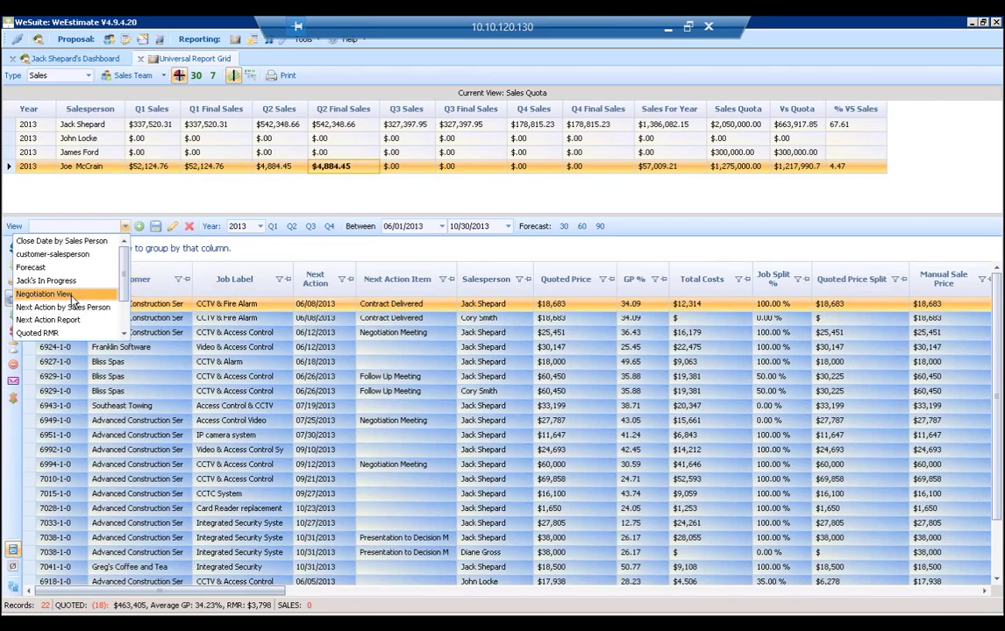
left_click(73, 296)
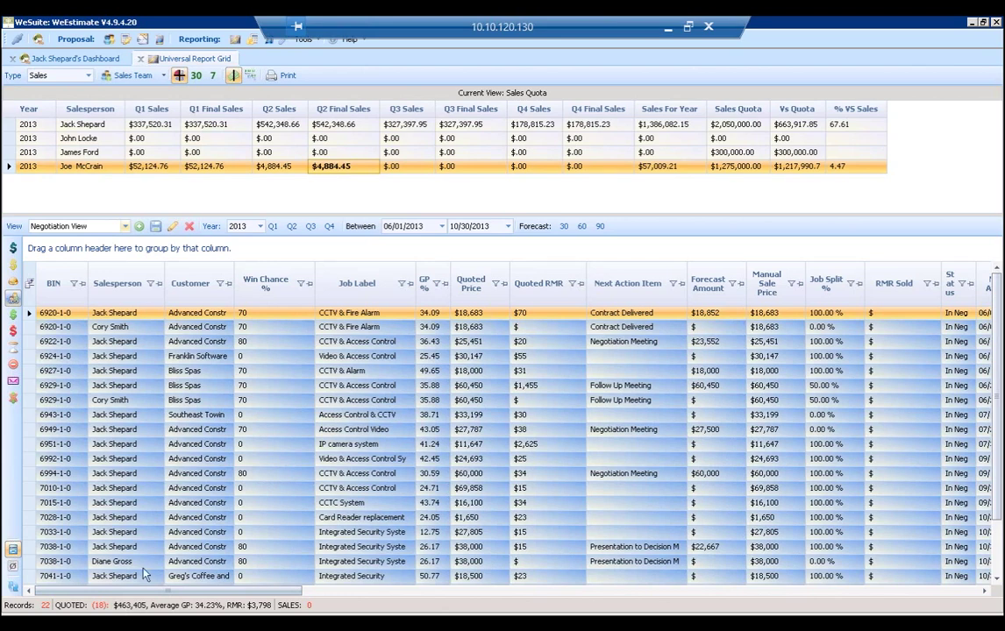
left_click_drag(126, 261, 106, 248)
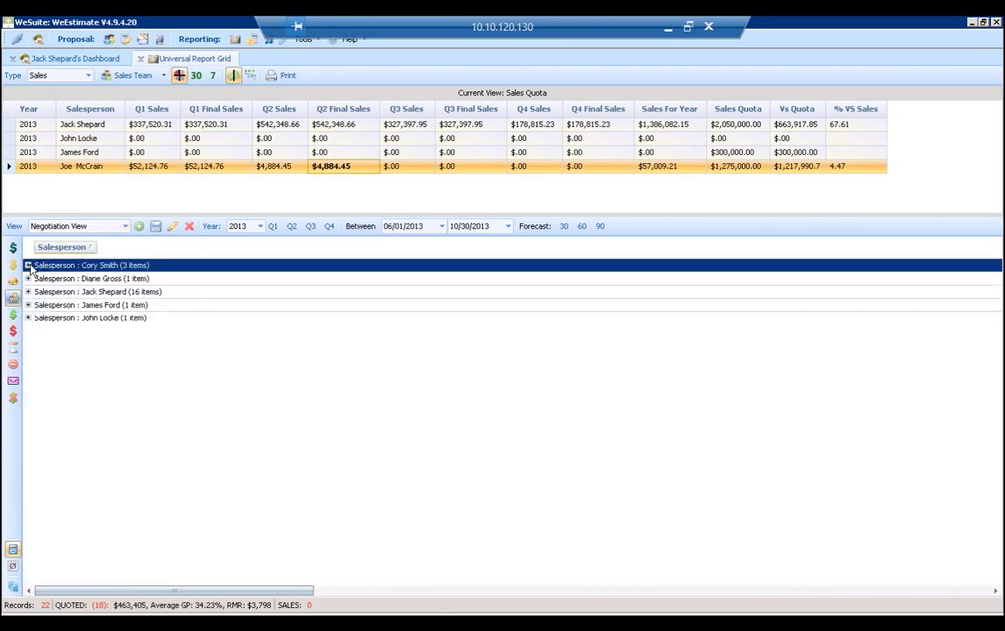
key("Right")
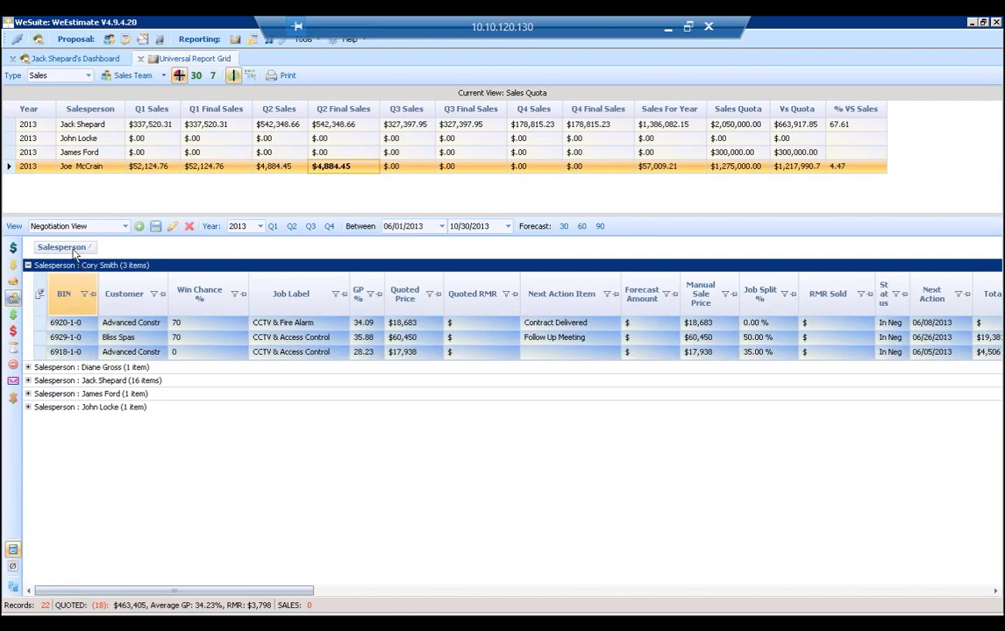
left_click_drag(75, 253, 129, 293)
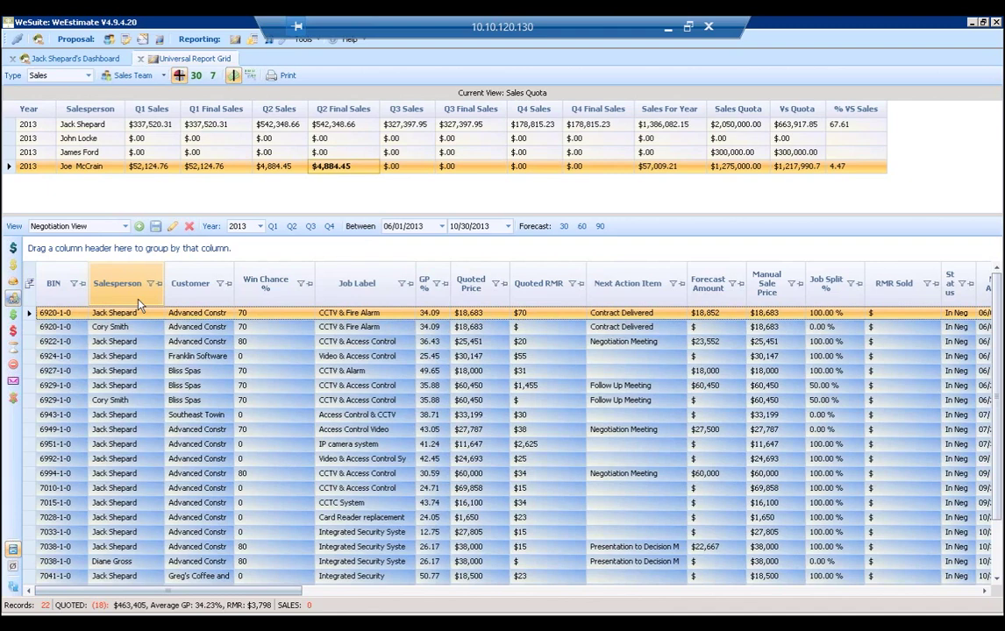
Turn off the In Negotiation filter, switch to the Sold Won view, and dismiss the Export To Excel menu.
left_click(14, 317)
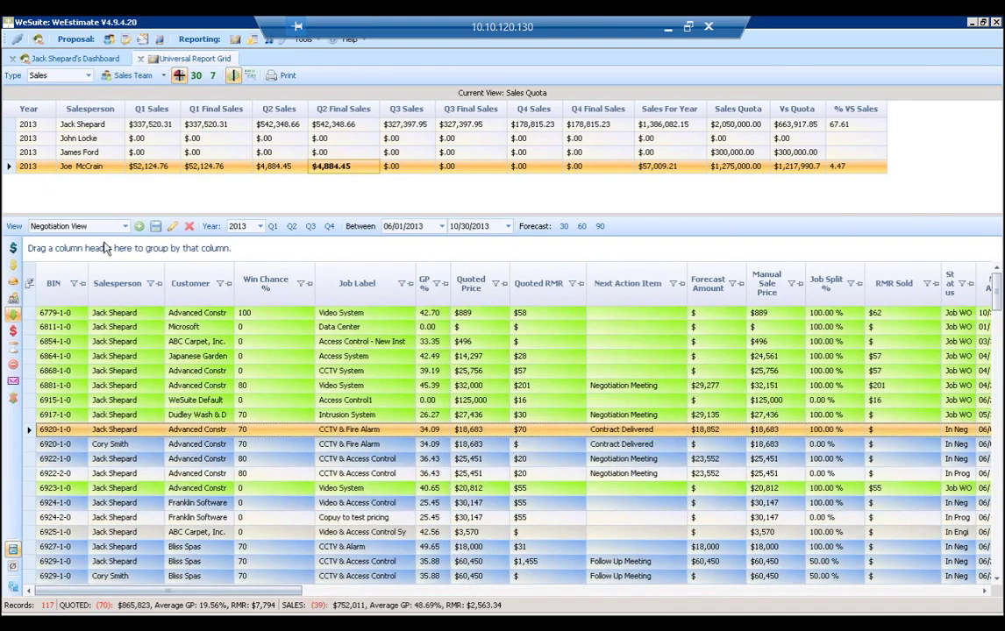
left_click(126, 226)
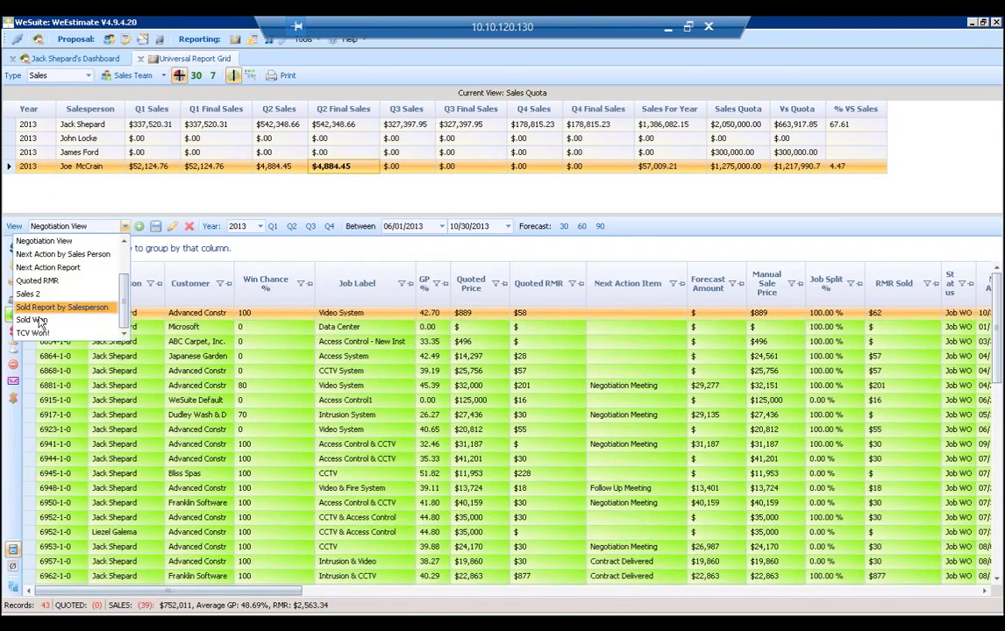
left_click(35, 320)
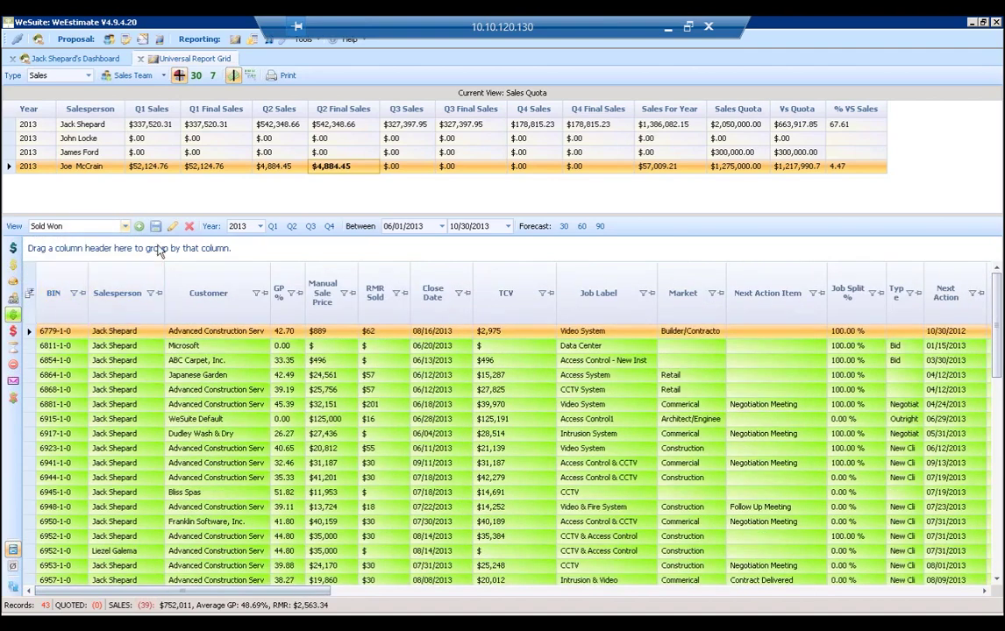
right_click(160, 250)
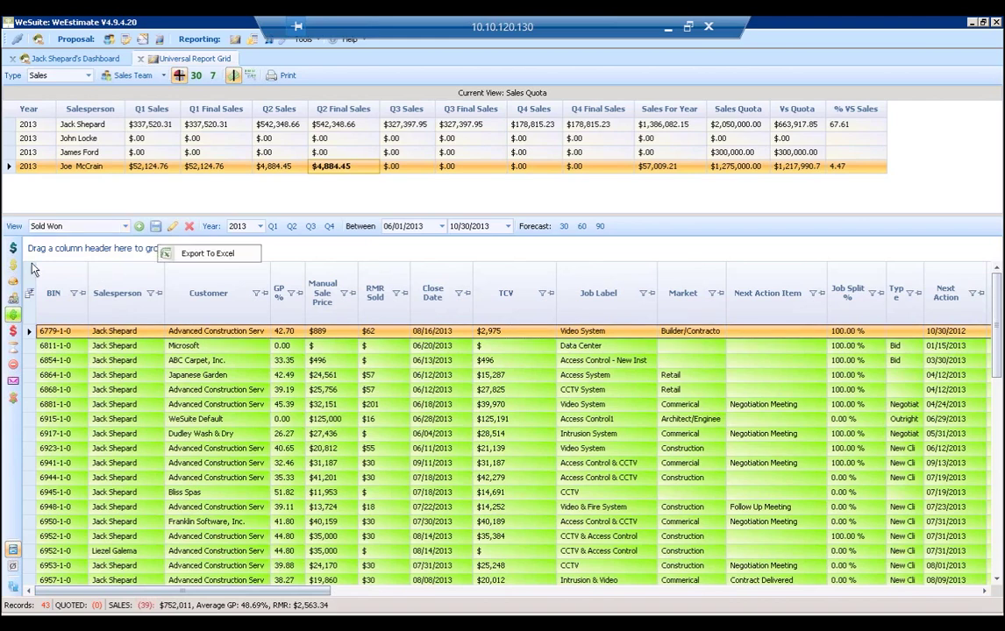
left_click(208, 253)
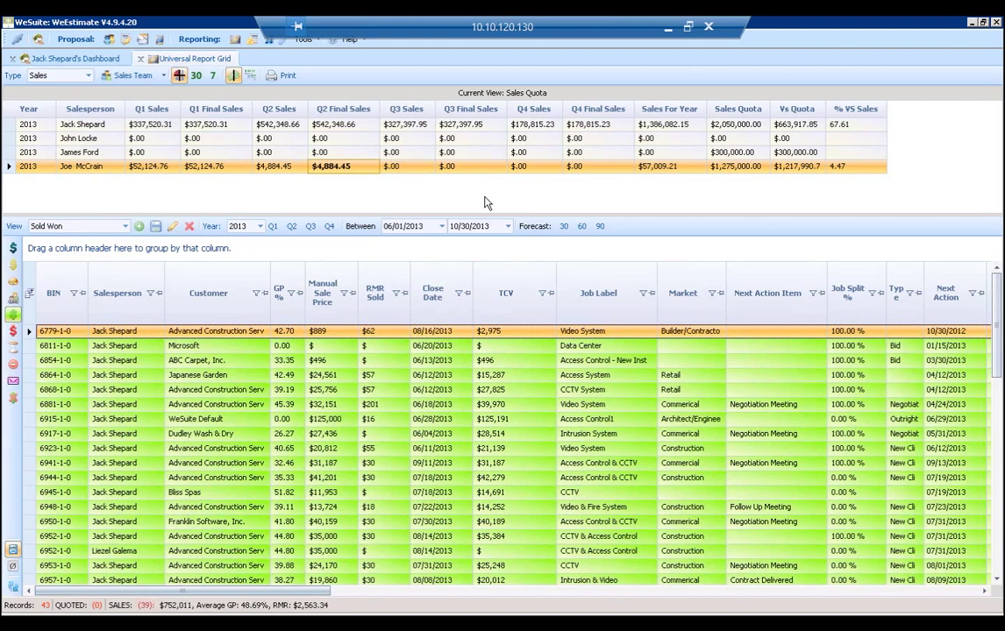
Close the report grid tab, collapse proposals 7040 and 7041, then collapse My Proposals.
left_click(140, 59)
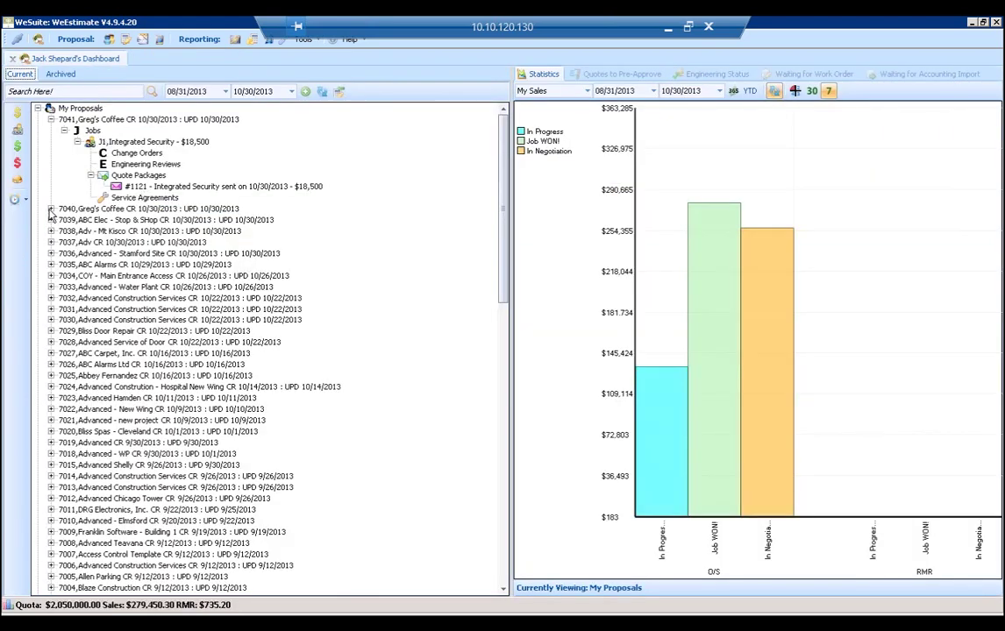
left_click(51, 209)
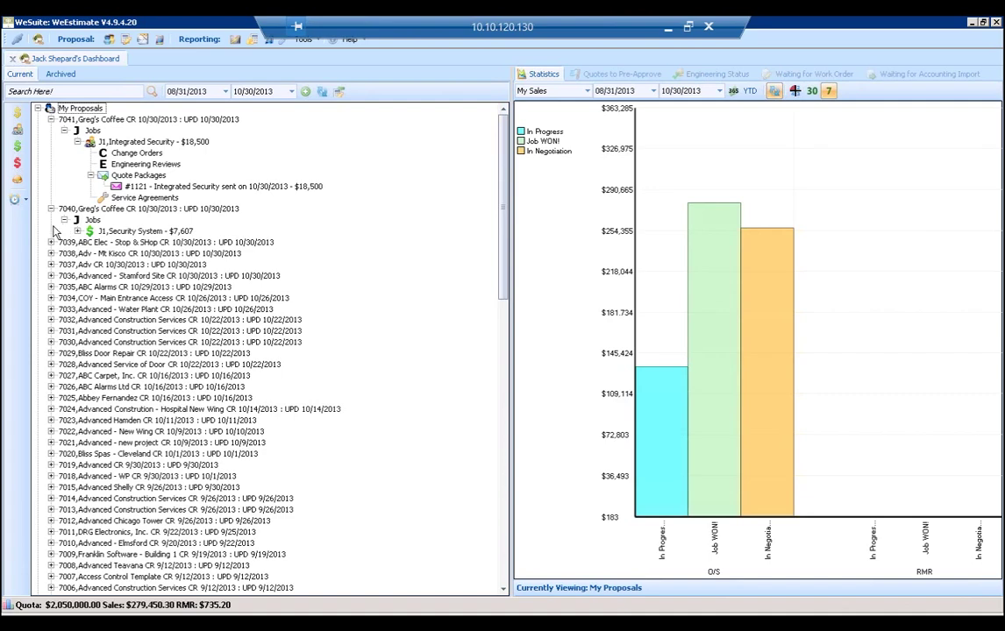
left_click(50, 119)
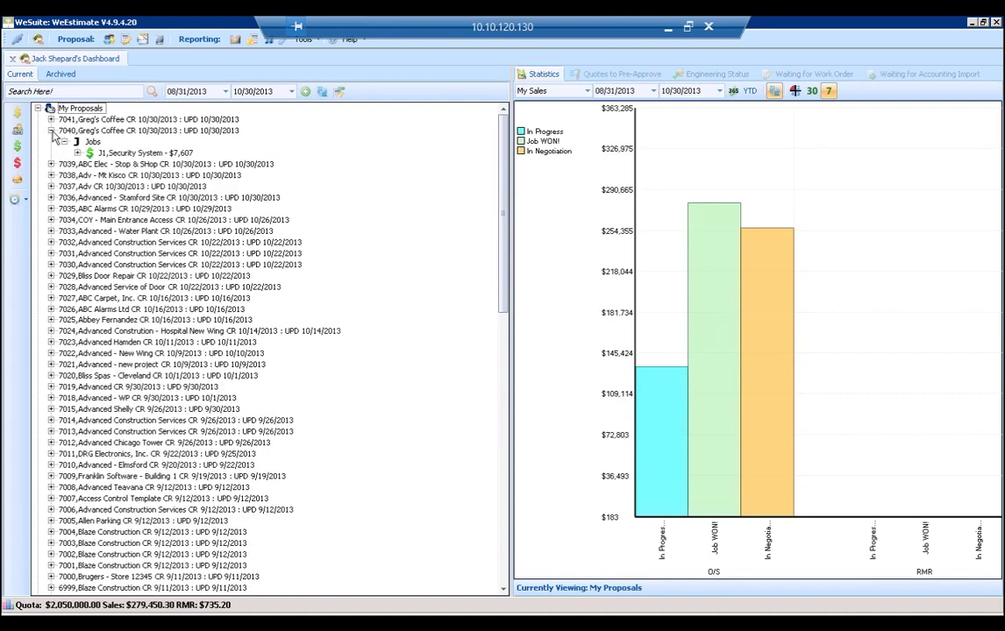
key("Left")
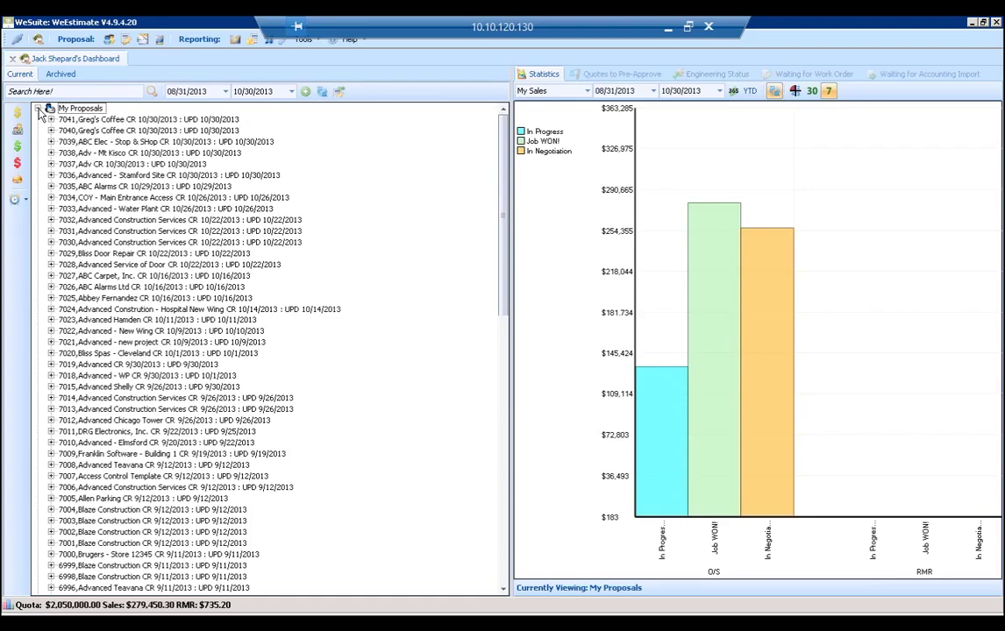
left_click(38, 109)
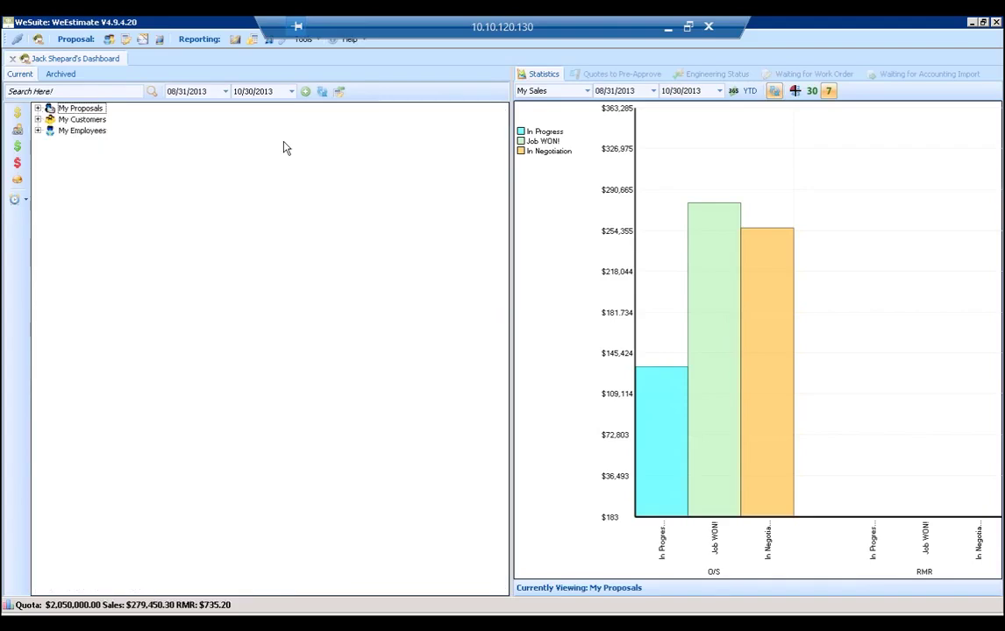